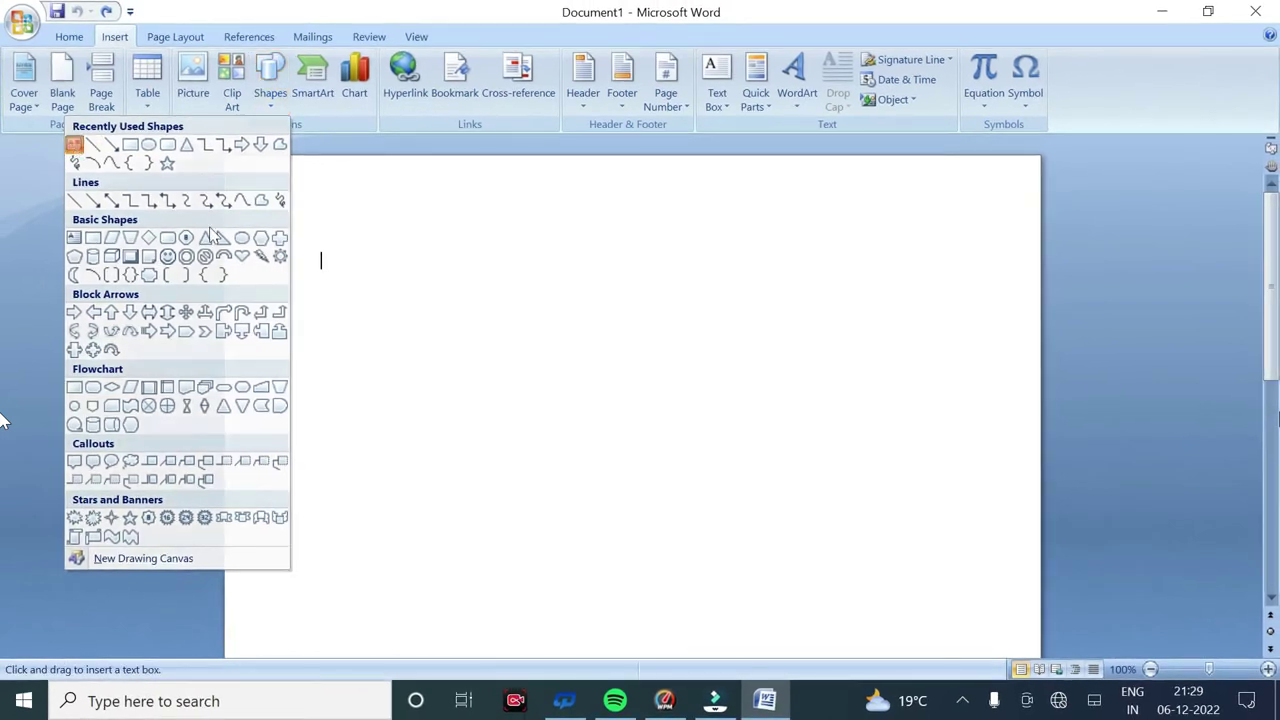
Draw a wide text box near the top and type 'Roll No. …… No. of Printed Pages ; 11'.
{"action": "left_click", "coordinate": [77, 142]}
{"action": "left_click_drag", "start_coordinate": [315, 250], "coordinate": [984, 310]}
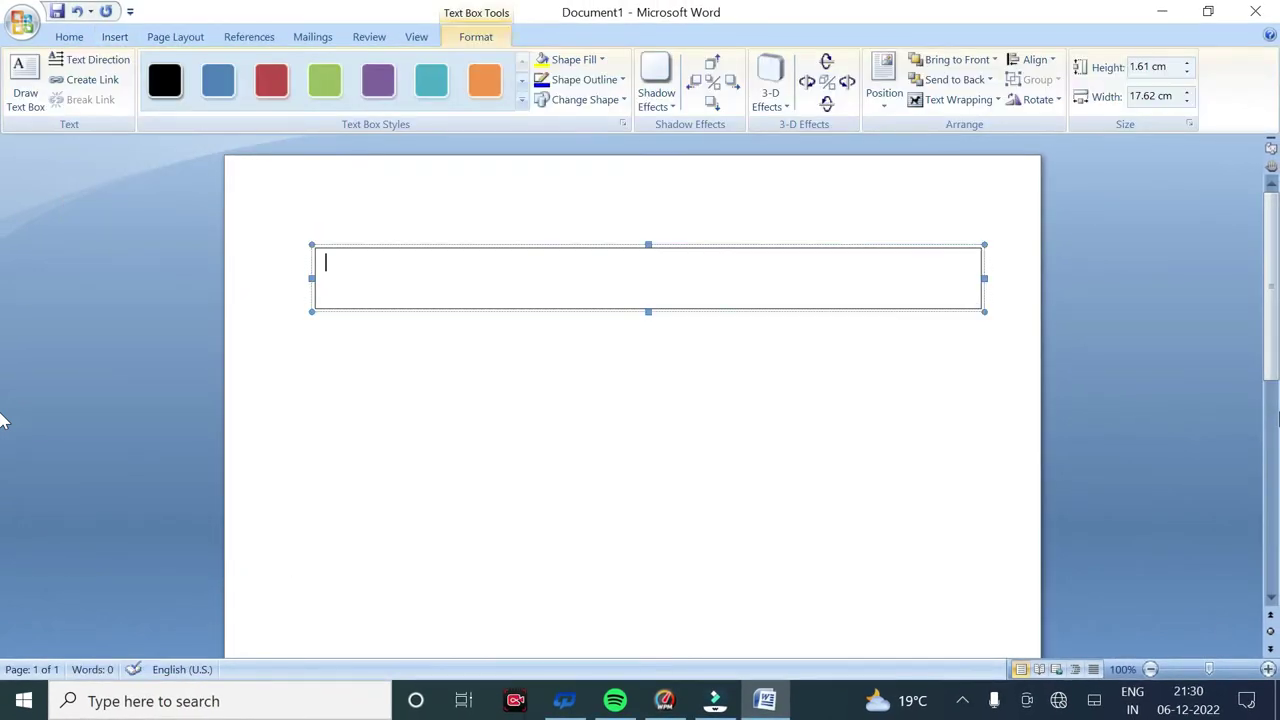
{"action": "type", "text": "Roll No"}
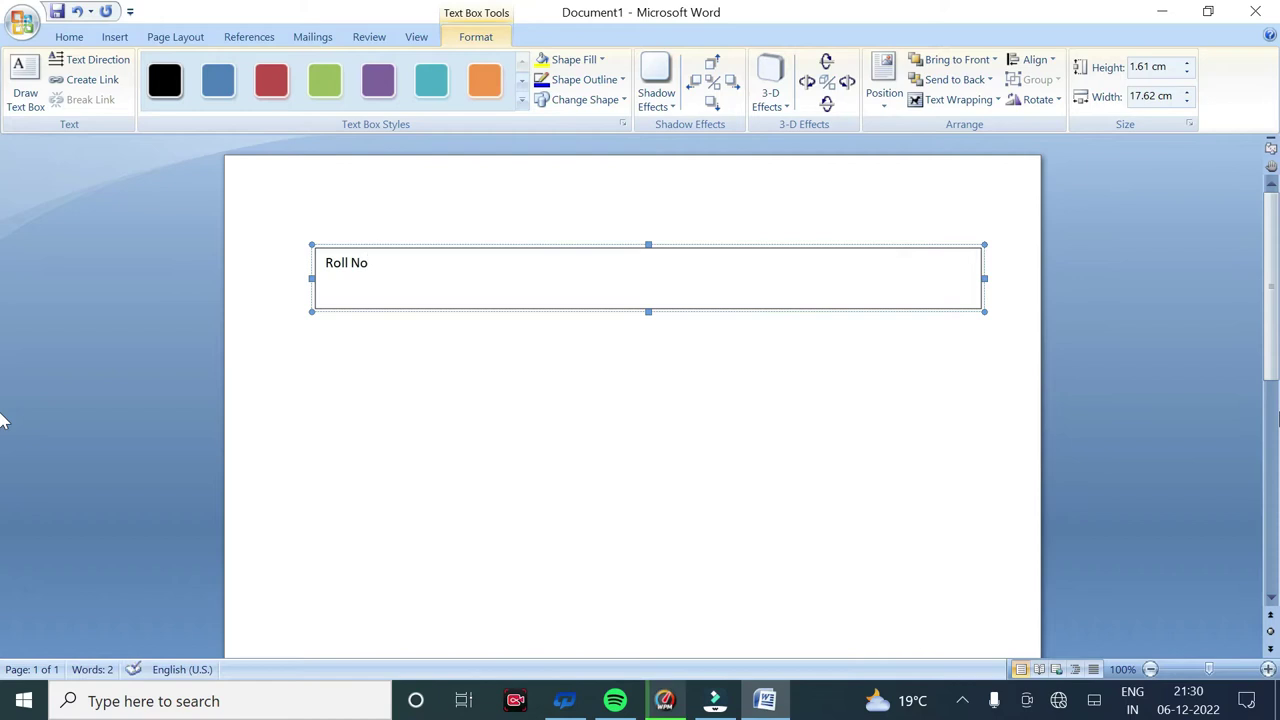
{"action": "type", "text": ". ..............................."}
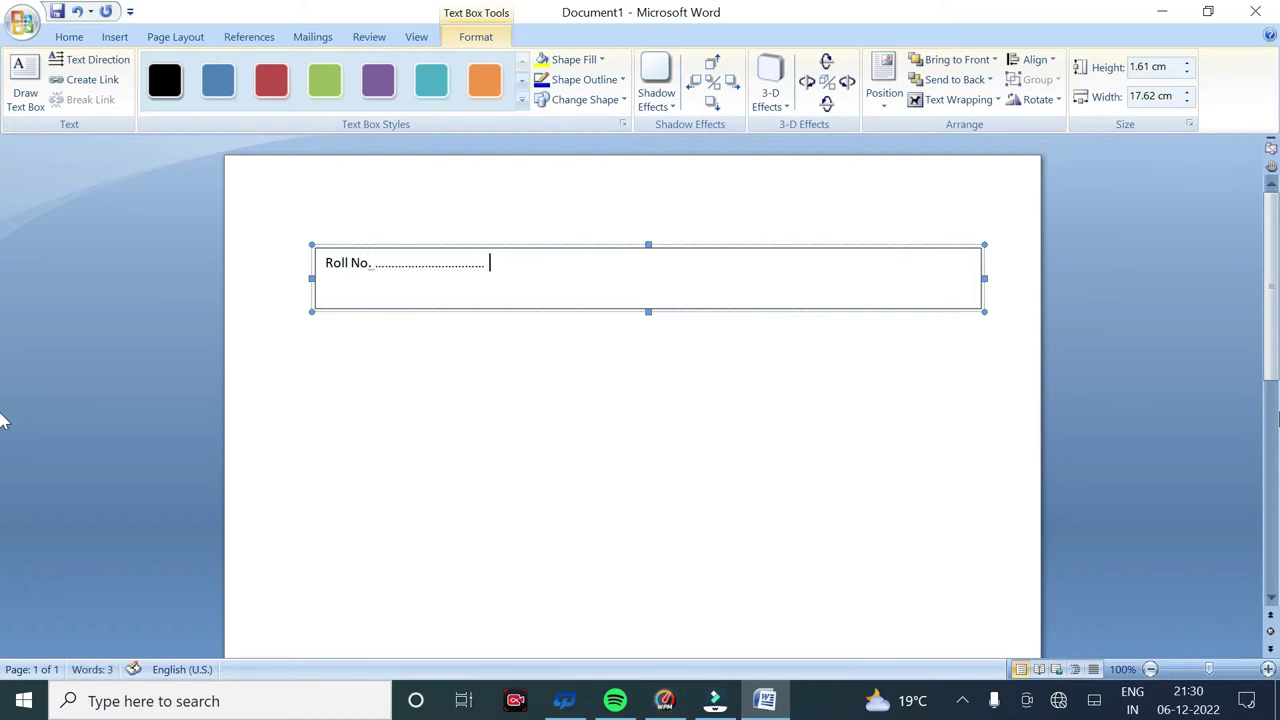
{"action": "type", "text": "............No. of Printed Pages"}
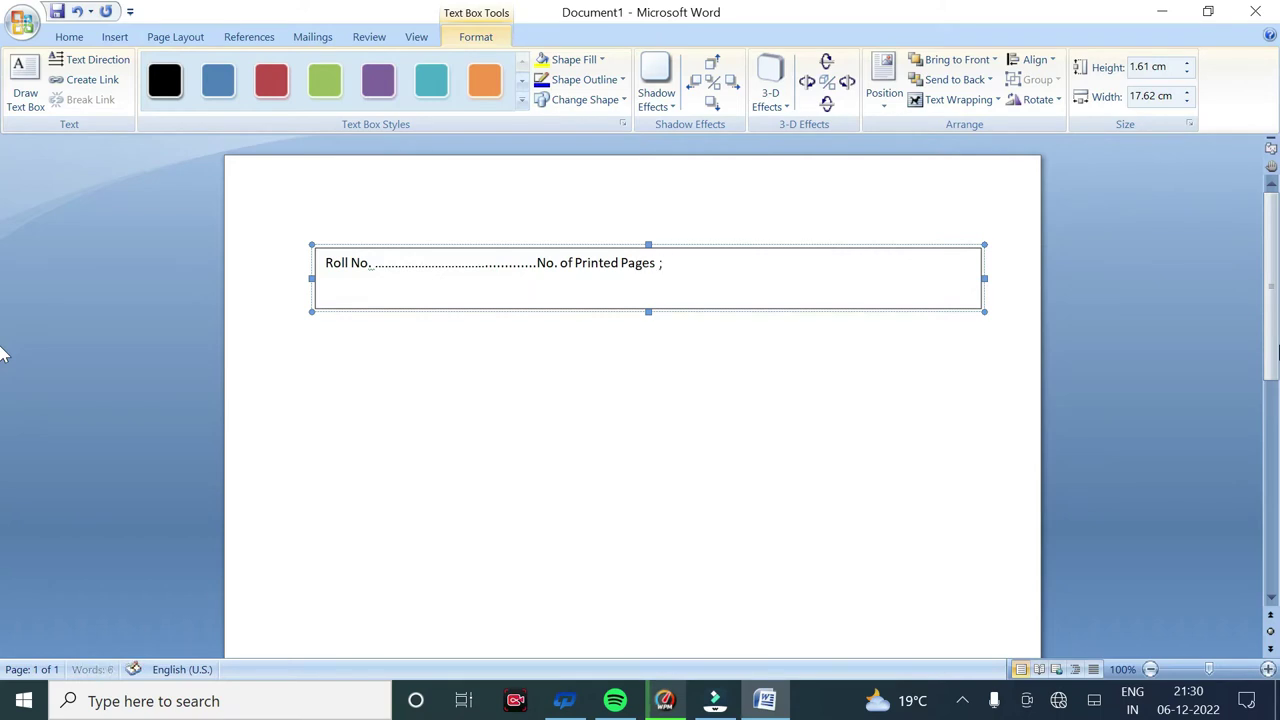
{"action": "type", "text": "11"}
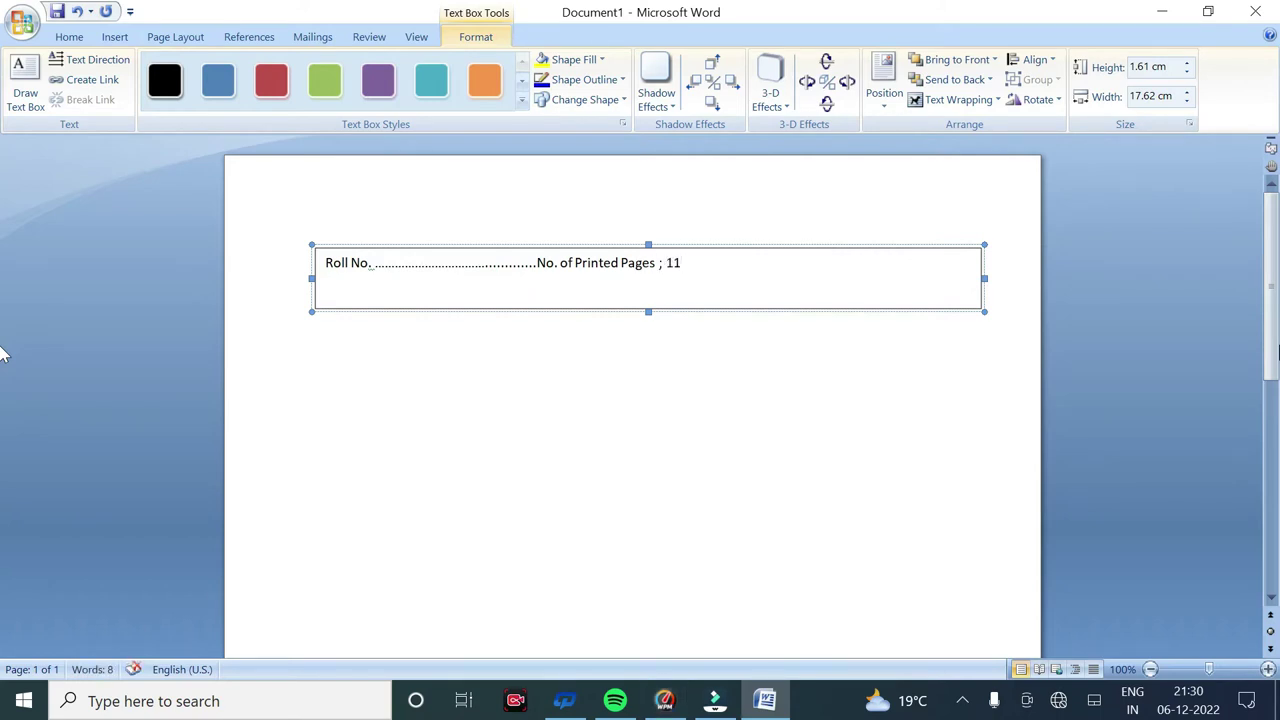
Remove the text box border and make the header text bold at 20 pt.
{"action": "key", "text": "ctrl+a"}
{"action": "left_click", "coordinate": [601, 60]}
{"action": "left_click", "coordinate": [622, 79]}
{"action": "left_click", "coordinate": [520, 240]}
{"action": "left_click", "coordinate": [69, 37]}
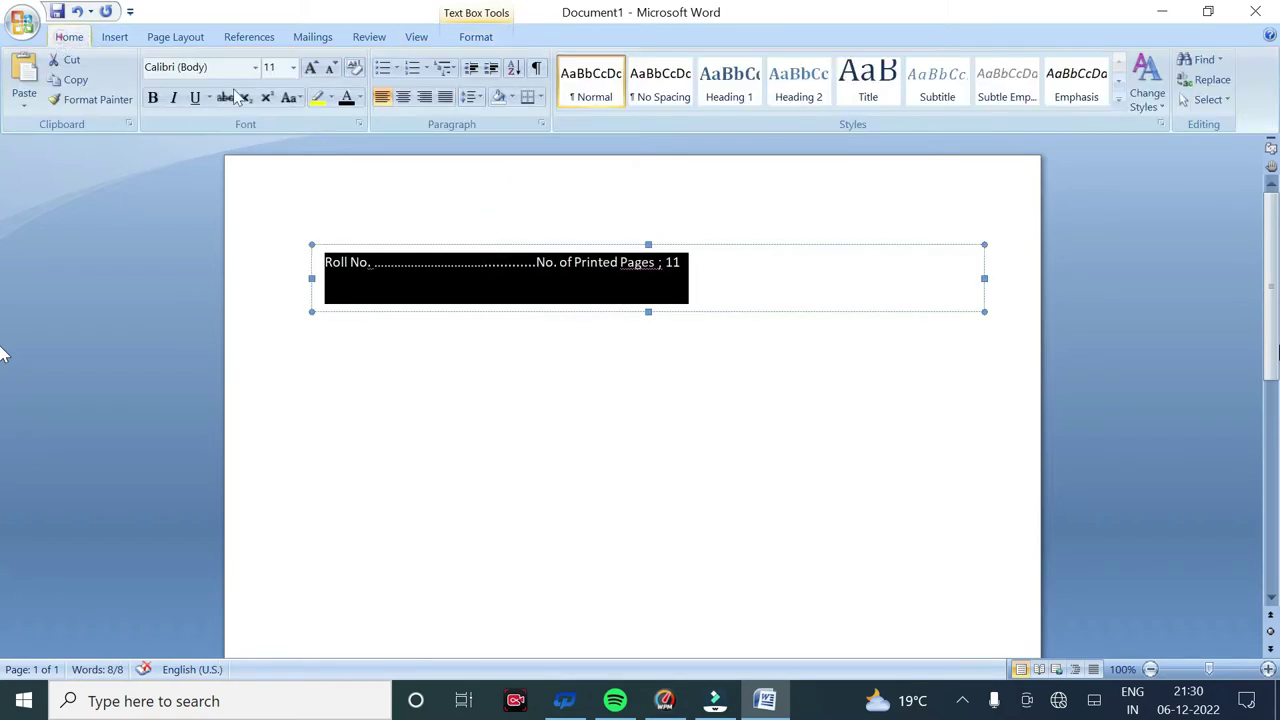
{"action": "left_click", "coordinate": [152, 97]}
{"action": "left_click", "coordinate": [312, 67]}
{"action": "left_click", "coordinate": [312, 67]}
{"action": "left_click", "coordinate": [312, 67]}
{"action": "left_click", "coordinate": [312, 68]}
{"action": "left_click", "coordinate": [312, 68]}
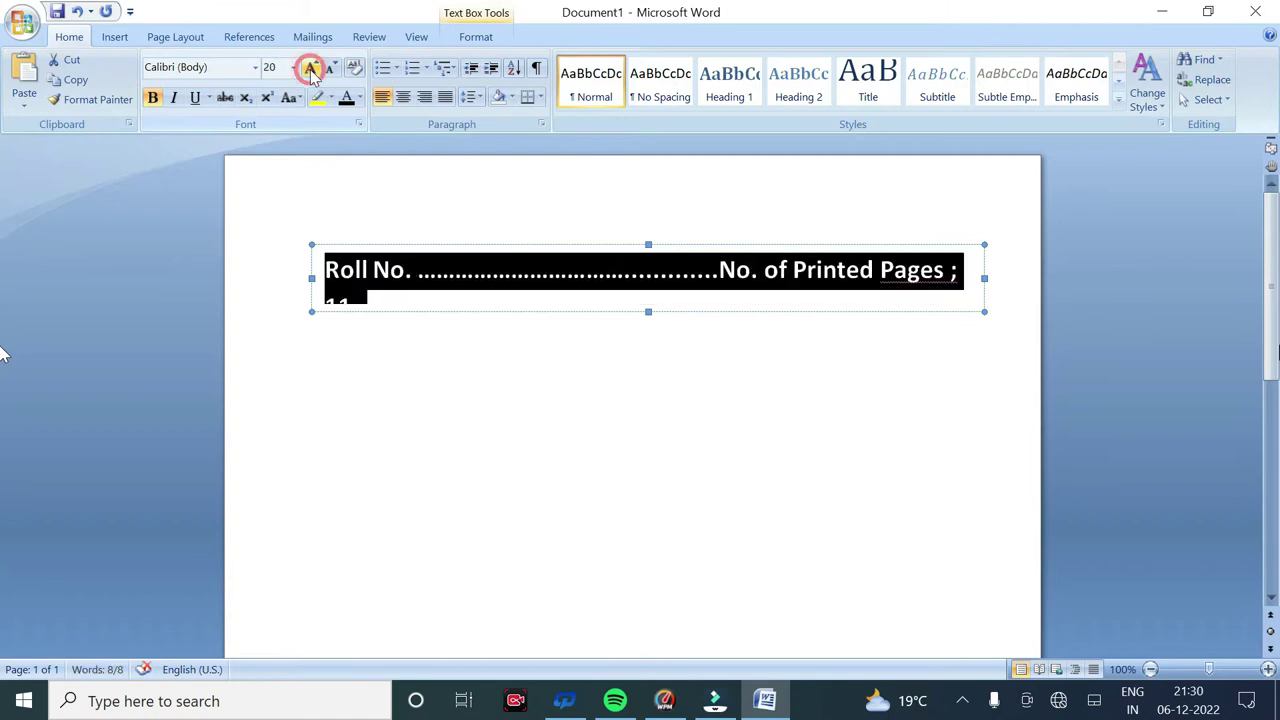
Widen the header box so 11 fits on one line and nudge it into place.
{"action": "left_click_drag", "start_coordinate": [985, 279], "coordinate": [1015, 278]}
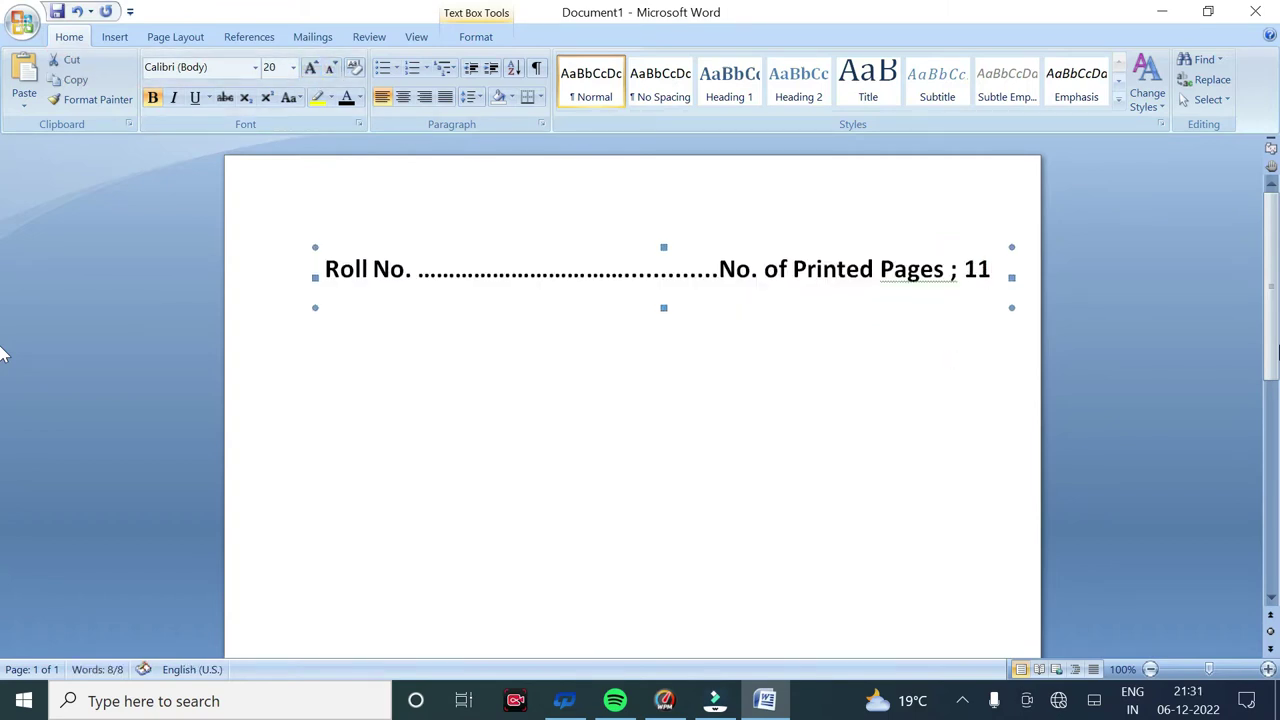
{"action": "left_click_drag", "start_coordinate": [923, 317], "coordinate": [910, 306]}
{"action": "key", "text": "Up"}
{"action": "key", "text": "Up"}
{"action": "key", "text": "Up"}
{"action": "key", "text": "Up"}
{"action": "key", "text": "Up"}
{"action": "key", "text": "Up"}
{"action": "key", "text": "Up"}
{"action": "key", "text": "Down"}
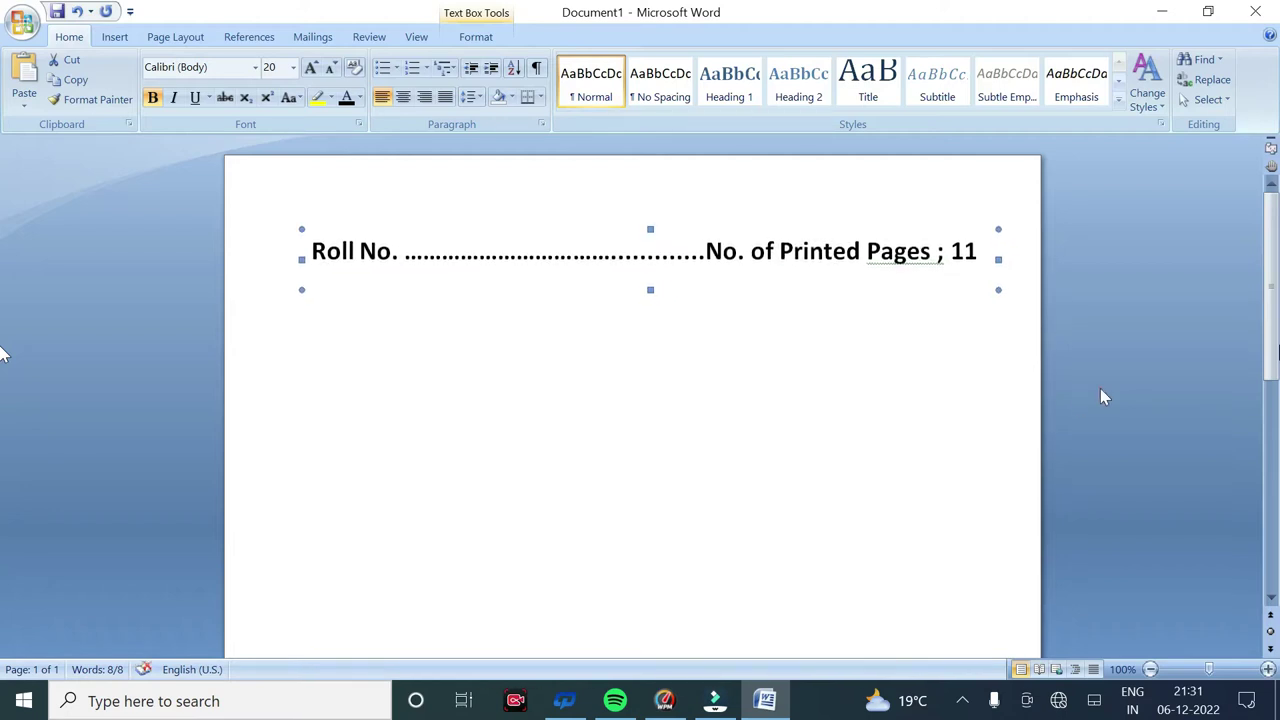
{"action": "left_click", "coordinate": [1100, 397]}
Draw a second text box under the Roll No. line and type 'Name' followed by dots.
{"action": "left_click", "coordinate": [114, 37]}
{"action": "left_click", "coordinate": [270, 80]}
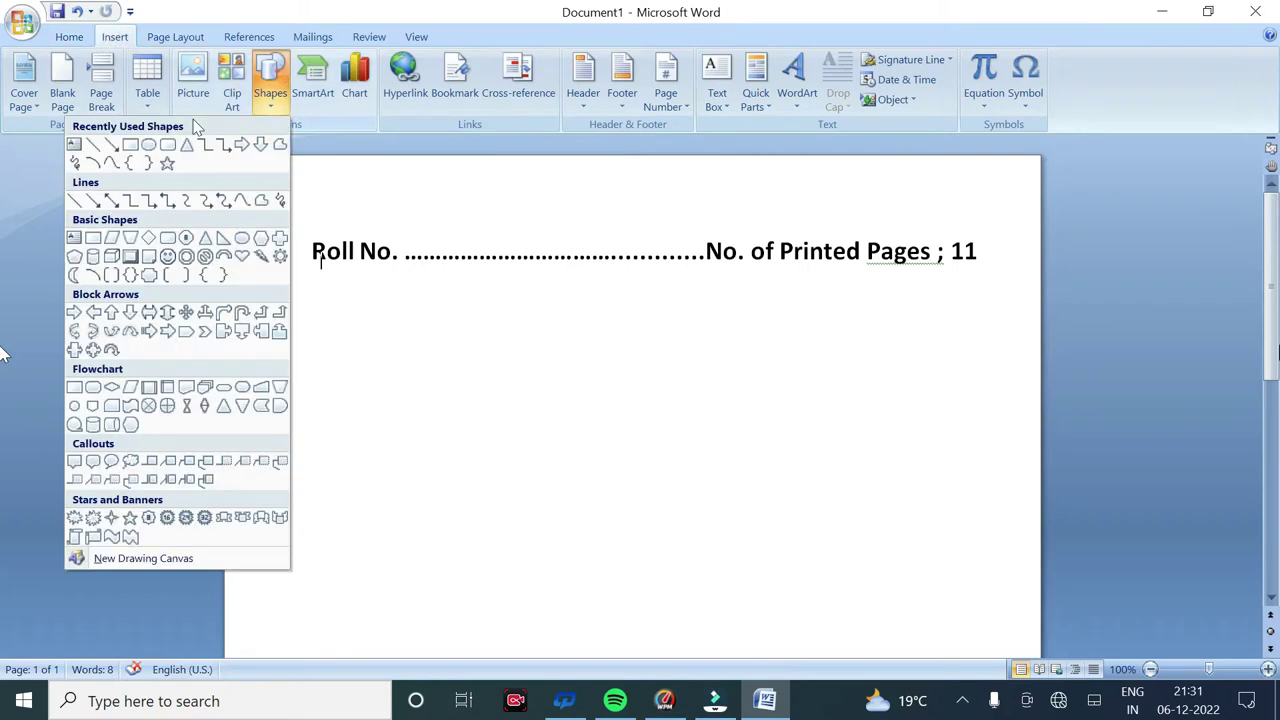
{"action": "left_click", "coordinate": [72, 142]}
{"action": "left_click_drag", "start_coordinate": [312, 280], "coordinate": [982, 336]}
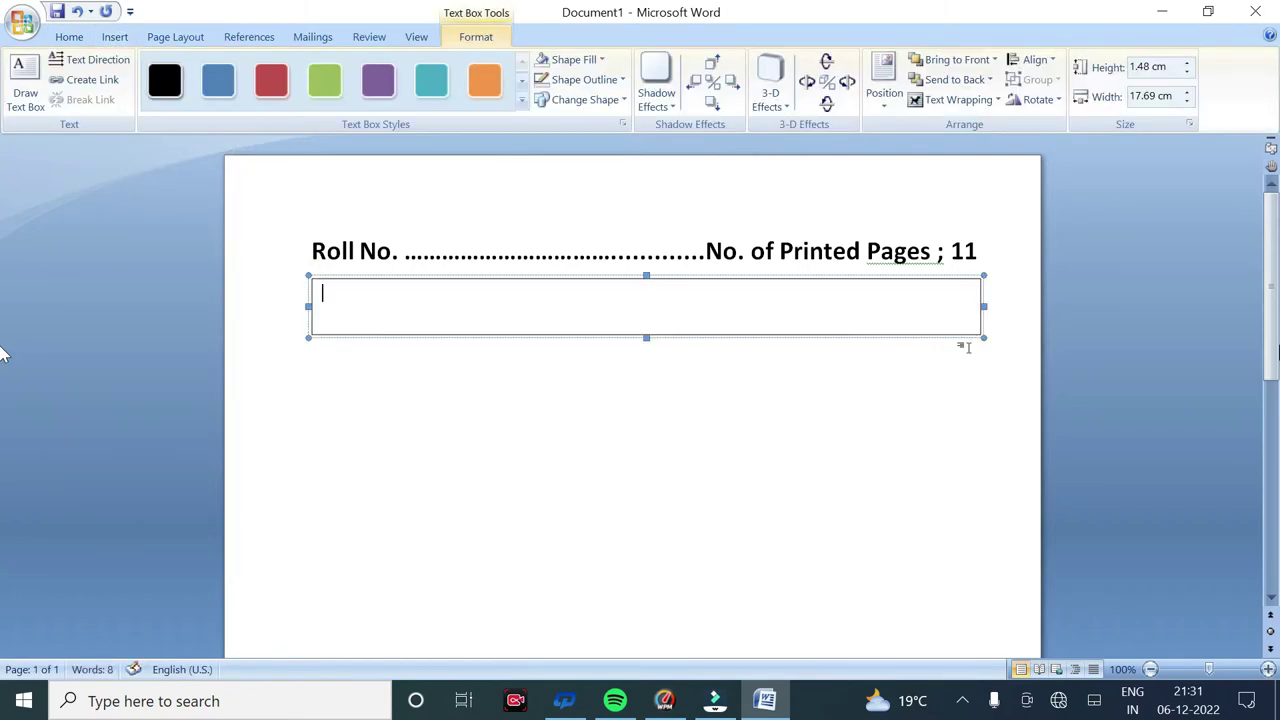
{"action": "type", "text": "Name"}
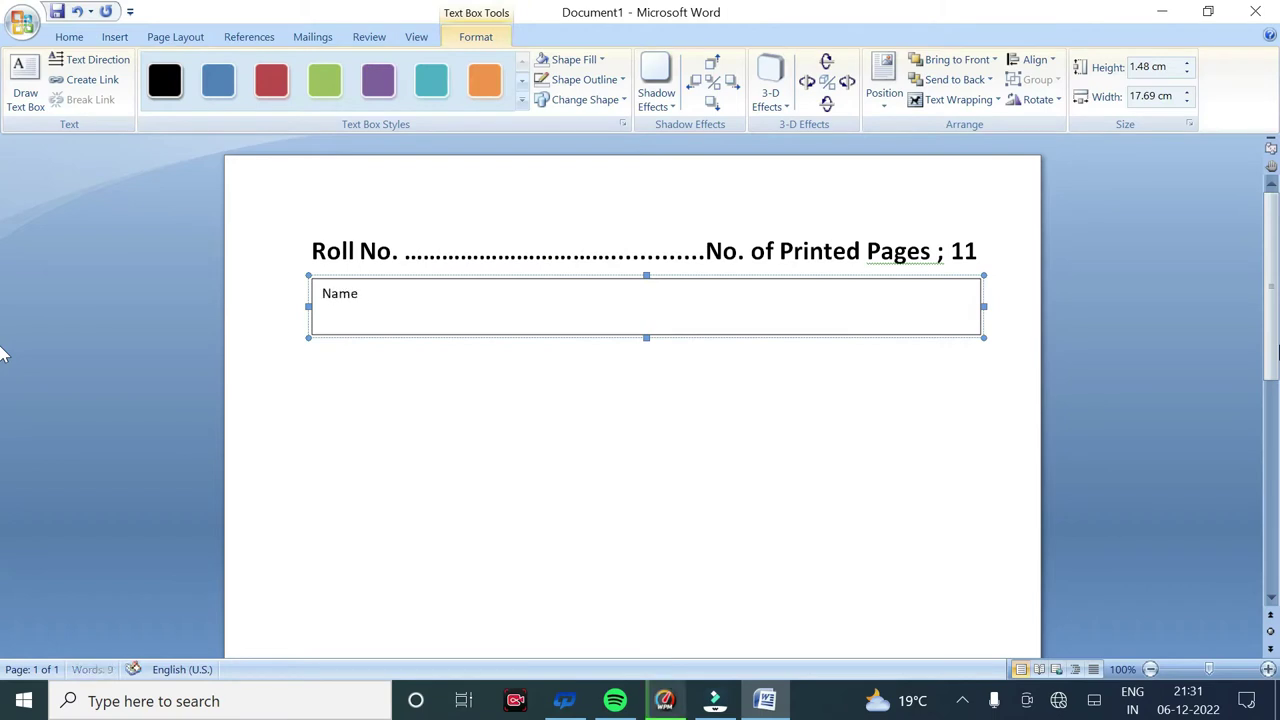
{"action": "key", "text": "ctrl+a"}
{"action": "left_click", "coordinate": [461, 303]}
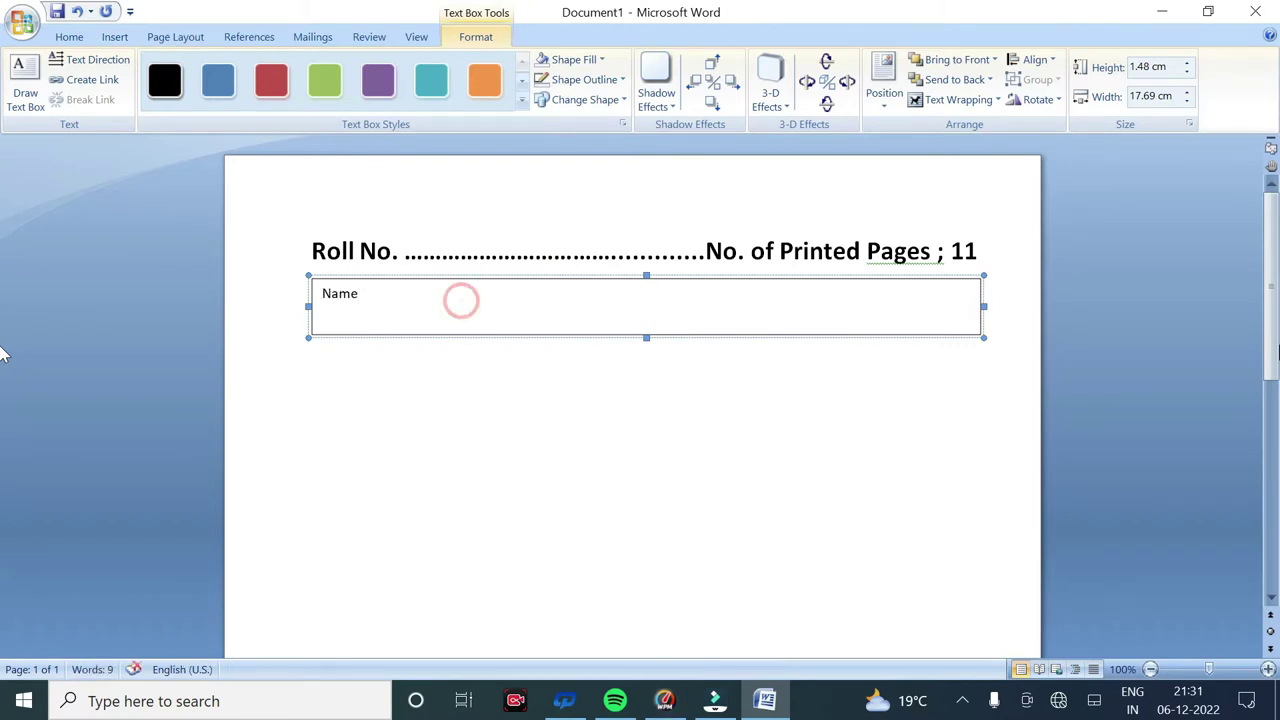
{"action": "type", "text": "."}
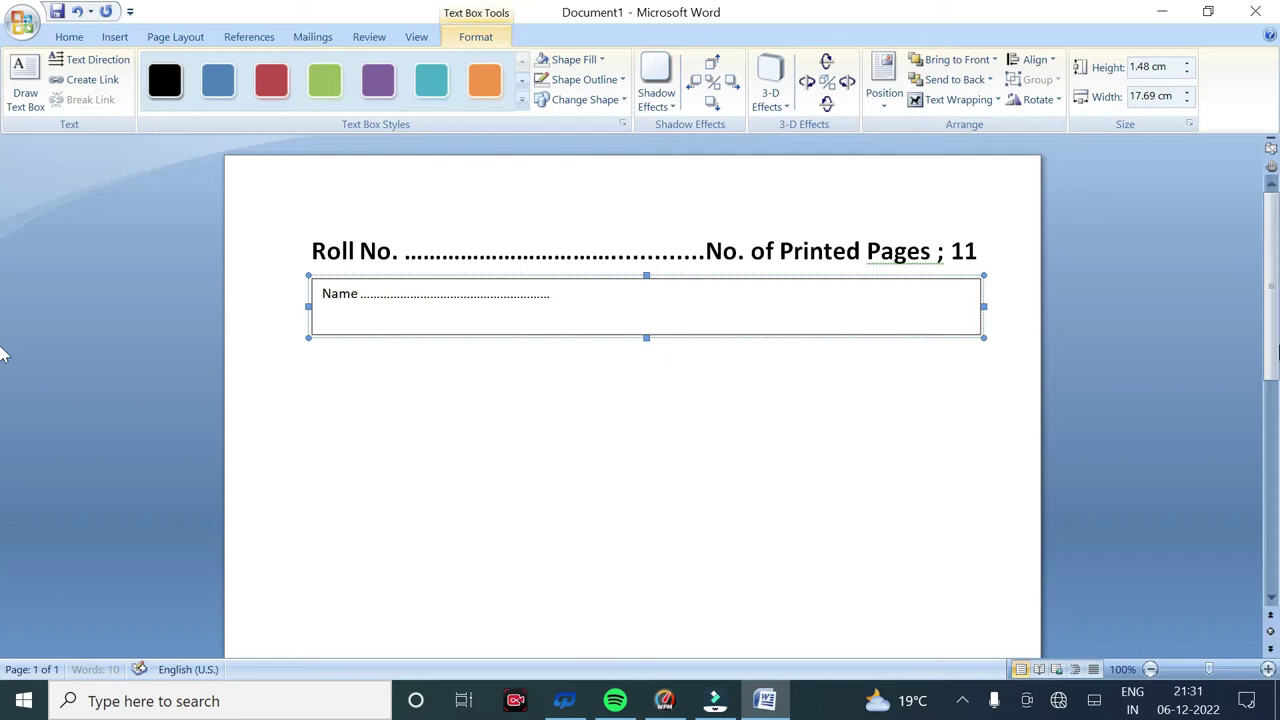
Make the Name text bold at 16 pt and remove the box's border.
{"action": "key", "text": "ctrl+a"}
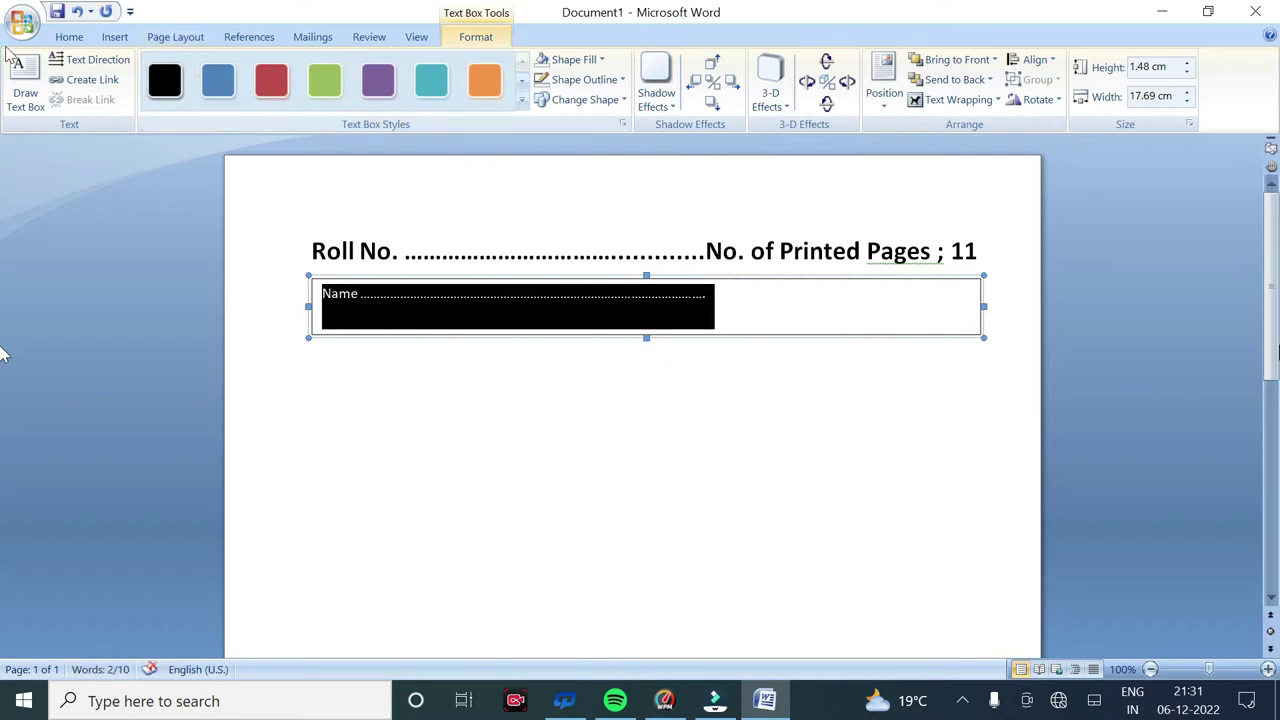
{"action": "left_click", "coordinate": [69, 36]}
{"action": "left_click", "coordinate": [153, 97]}
{"action": "left_click", "coordinate": [311, 67]}
{"action": "left_click", "coordinate": [311, 67]}
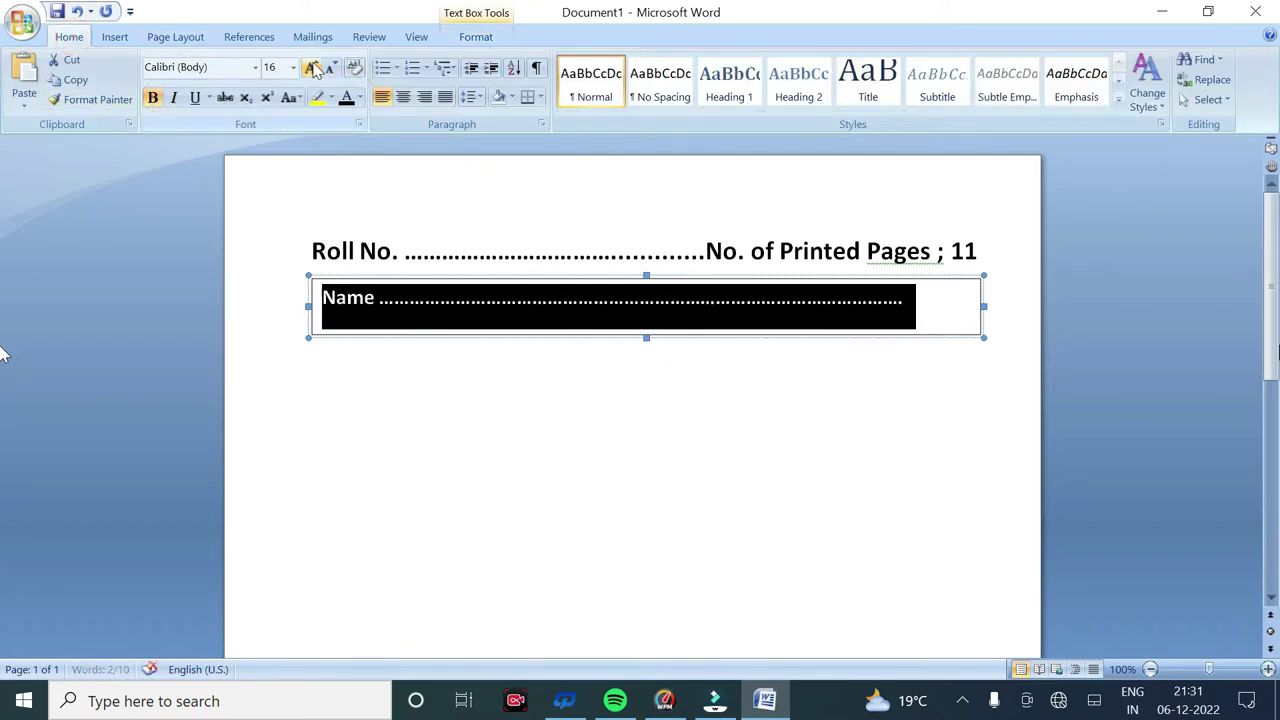
{"action": "left_click", "coordinate": [311, 67]}
{"action": "left_click", "coordinate": [475, 36]}
{"action": "left_click", "coordinate": [598, 79]}
{"action": "left_click", "coordinate": [521, 240]}
Enlarge the Name line to 18 pt, widen its box, and trim trailing dots.
{"action": "left_click", "coordinate": [903, 300]}
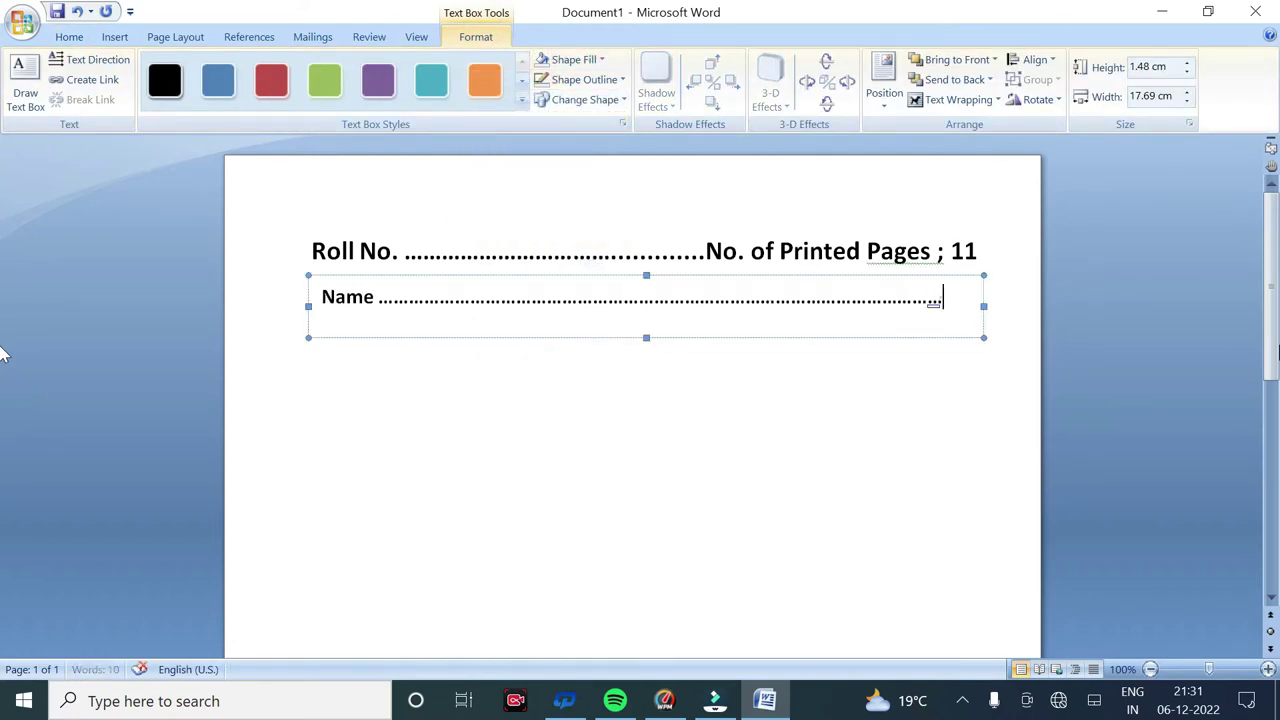
{"action": "triple_click", "coordinate": [933, 303]}
{"action": "left_click", "coordinate": [69, 36]}
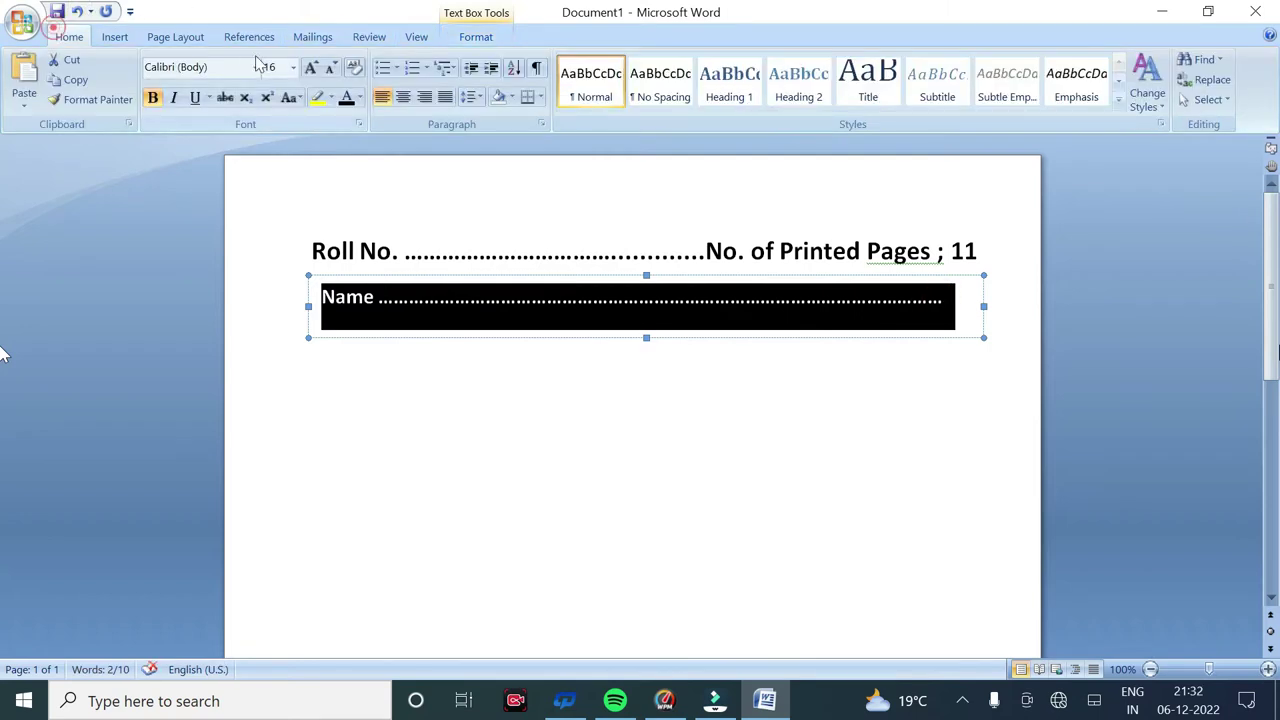
{"action": "left_click", "coordinate": [310, 67]}
{"action": "left_click_drag", "start_coordinate": [983, 307], "coordinate": [1040, 303]}
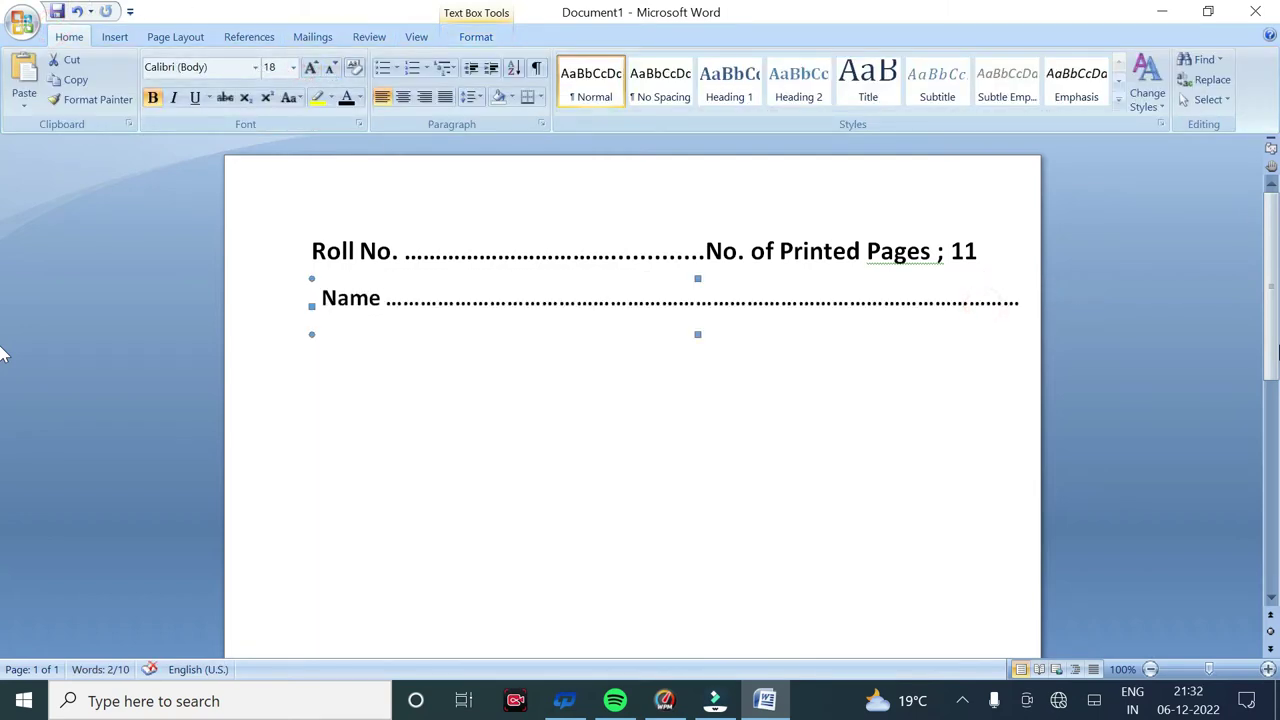
{"action": "key", "text": "BackSpace"}
{"action": "key", "text": "BackSpace"}
{"action": "key", "text": "BackSpace"}
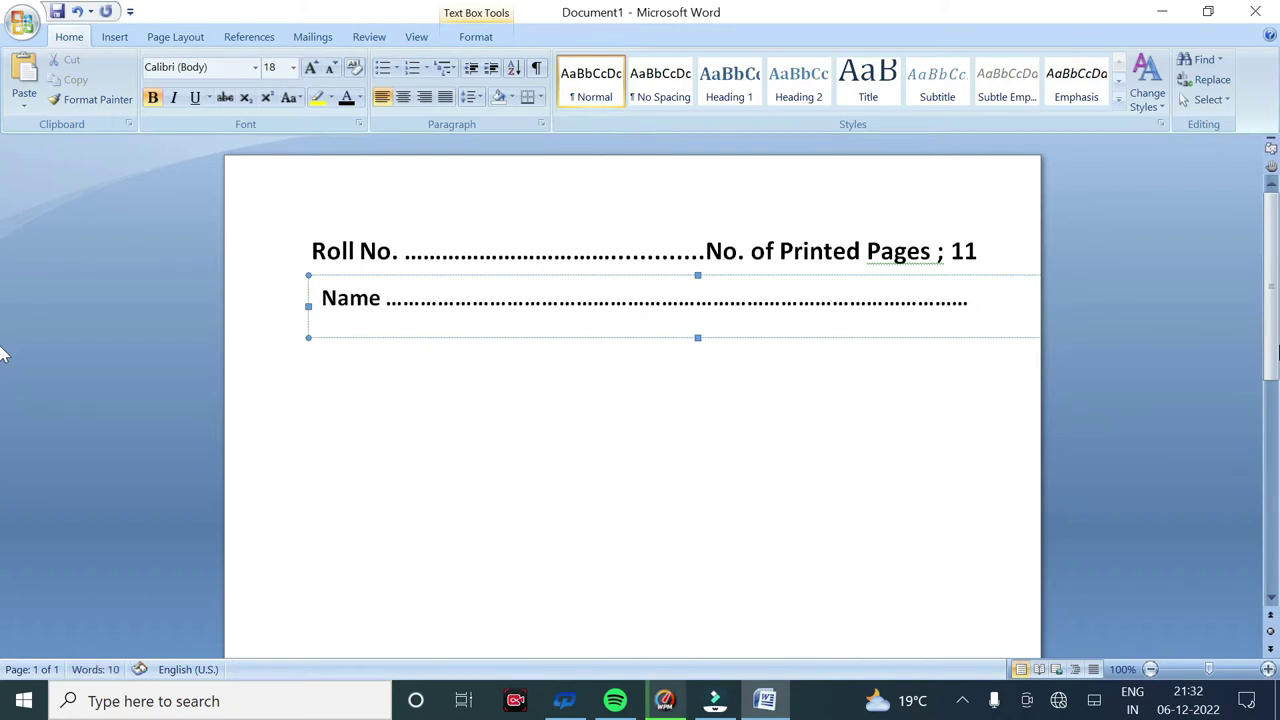
Nudge the Name box left and delete more trailing dots.
{"action": "left_click", "coordinate": [558, 339]}
{"action": "key", "text": "Left"}
{"action": "key", "text": "Left"}
{"action": "key", "text": "Left"}
{"action": "key", "text": "Left"}
{"action": "key", "text": "Left"}
{"action": "key", "text": "Left"}
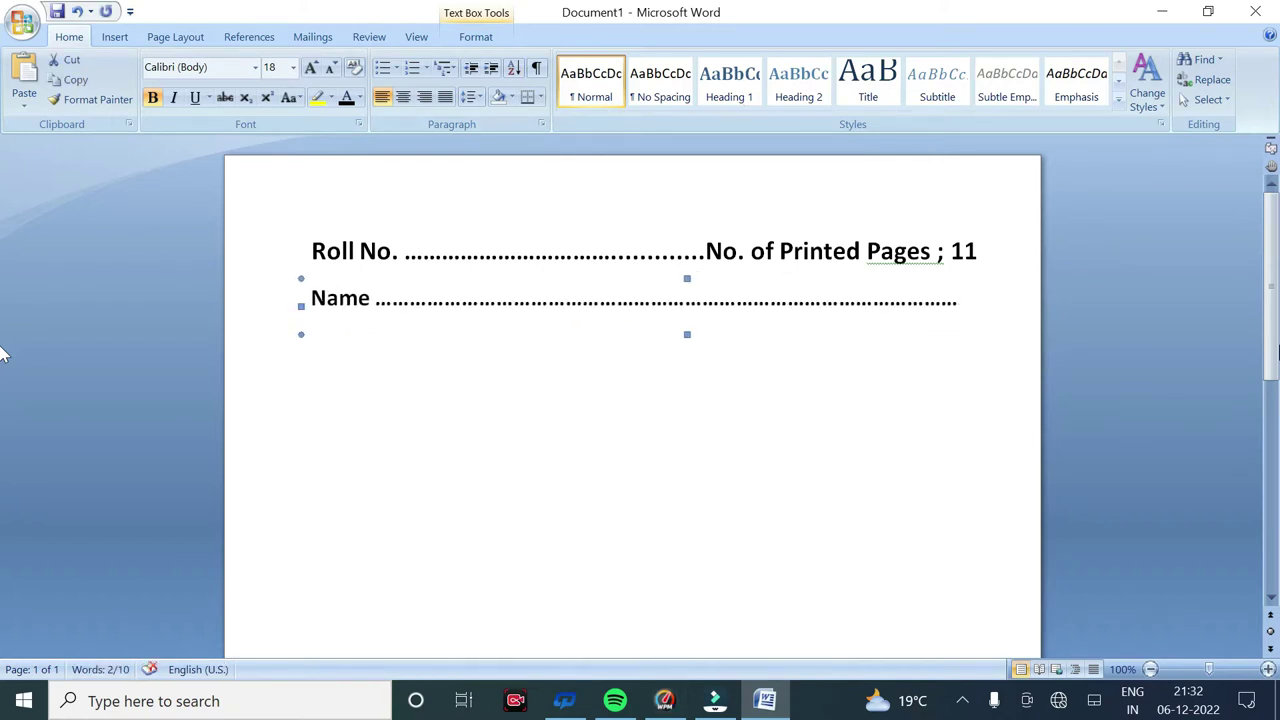
{"action": "left_click", "coordinate": [920, 335]}
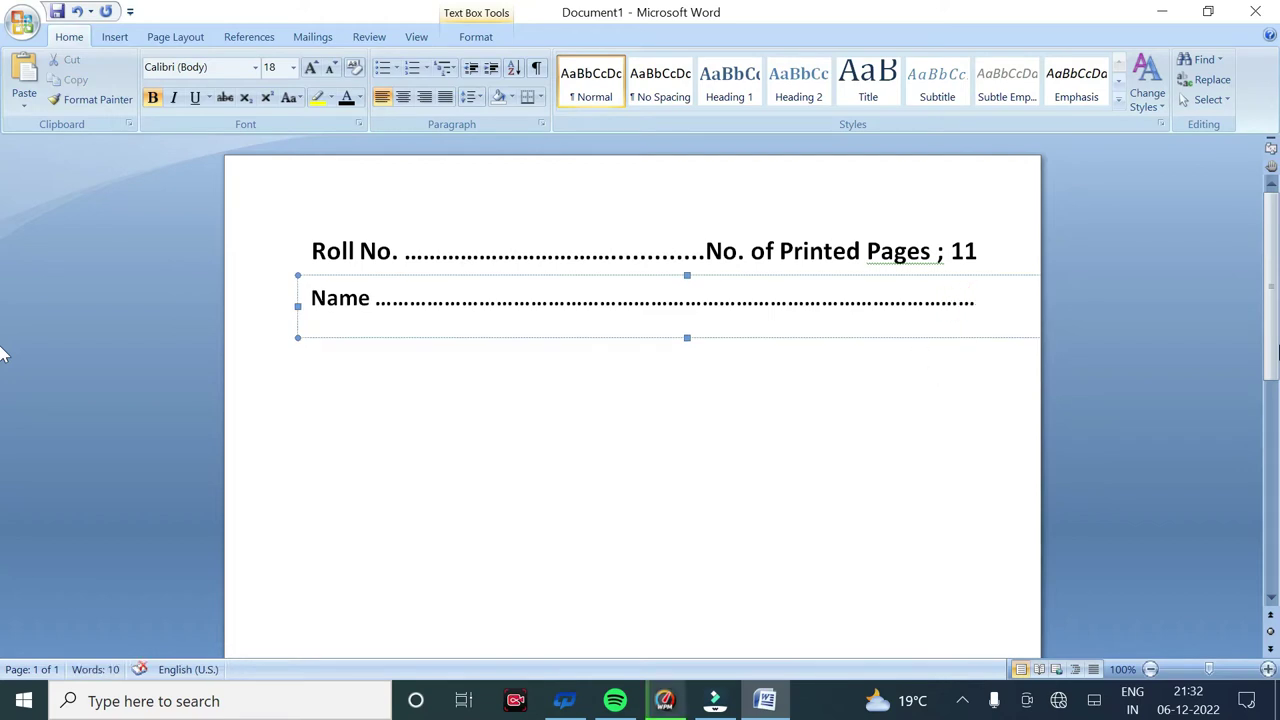
{"action": "key", "text": "BackSpace"}
{"action": "key", "text": "BackSpace"}
{"action": "key", "text": "BackSpace"}
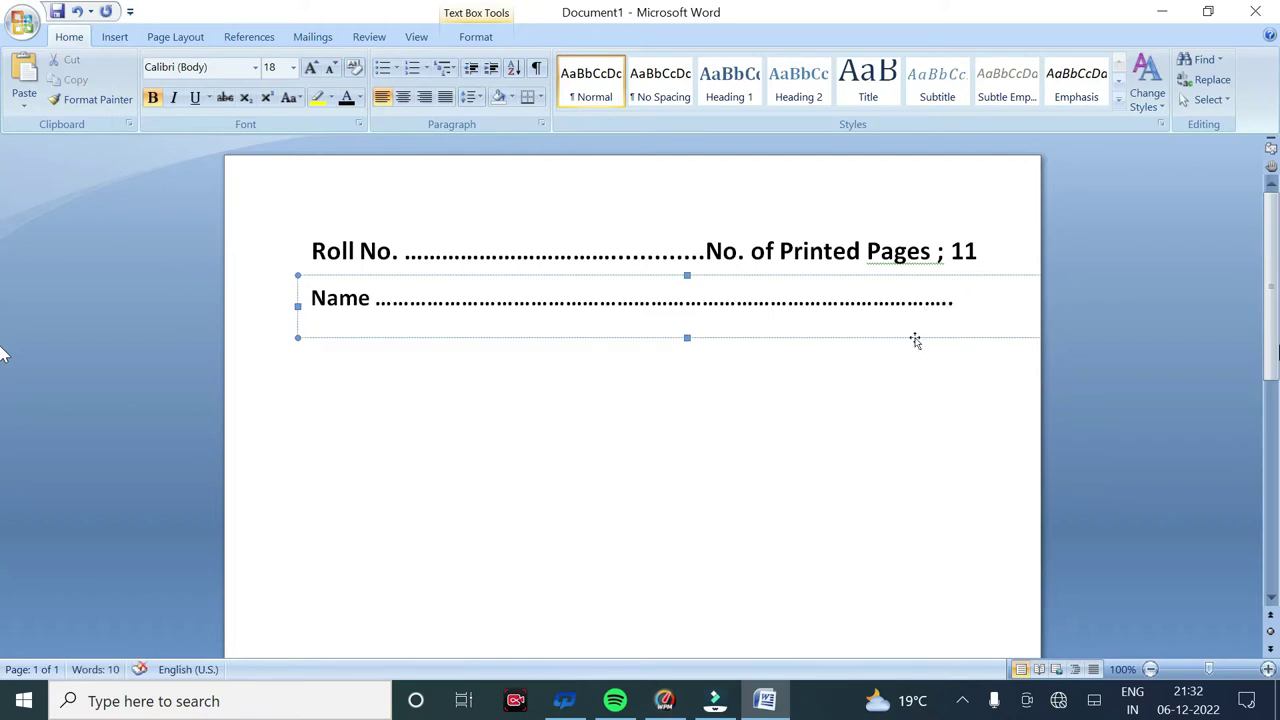
{"action": "left_click", "coordinate": [1187, 405]}
{"action": "left_click", "coordinate": [114, 37]}
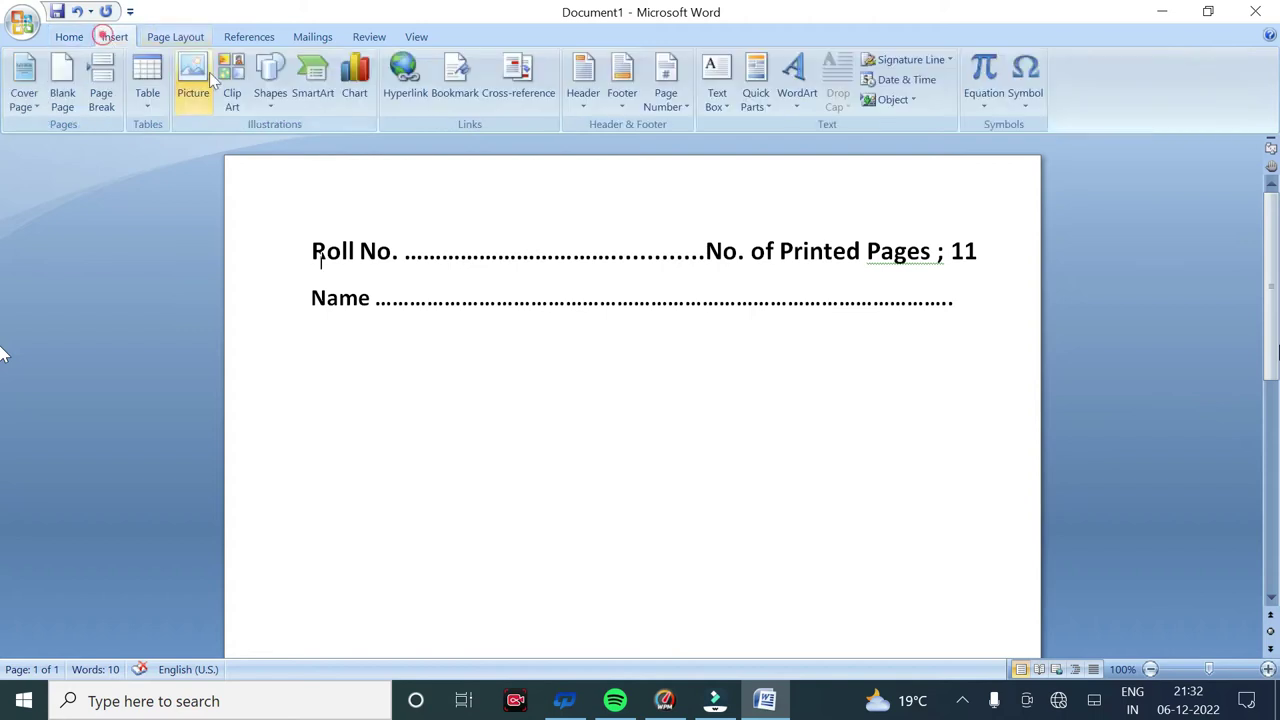
Draw a small text box below the Name line with no fill and no outline.
{"action": "left_click", "coordinate": [270, 80]}
{"action": "left_click", "coordinate": [73, 143]}
{"action": "left_click_drag", "start_coordinate": [300, 348], "coordinate": [407, 421]}
{"action": "left_click", "coordinate": [571, 59]}
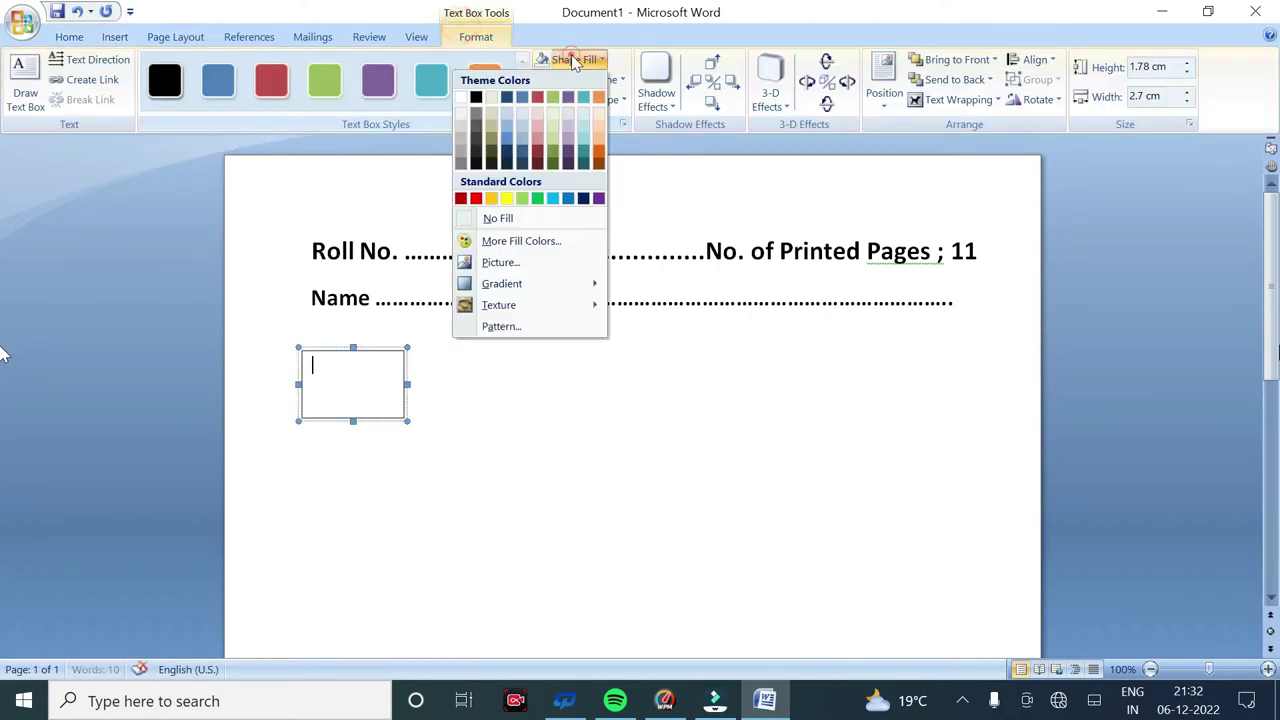
{"action": "left_click", "coordinate": [470, 216]}
{"action": "left_click", "coordinate": [575, 80]}
{"action": "left_click", "coordinate": [517, 238]}
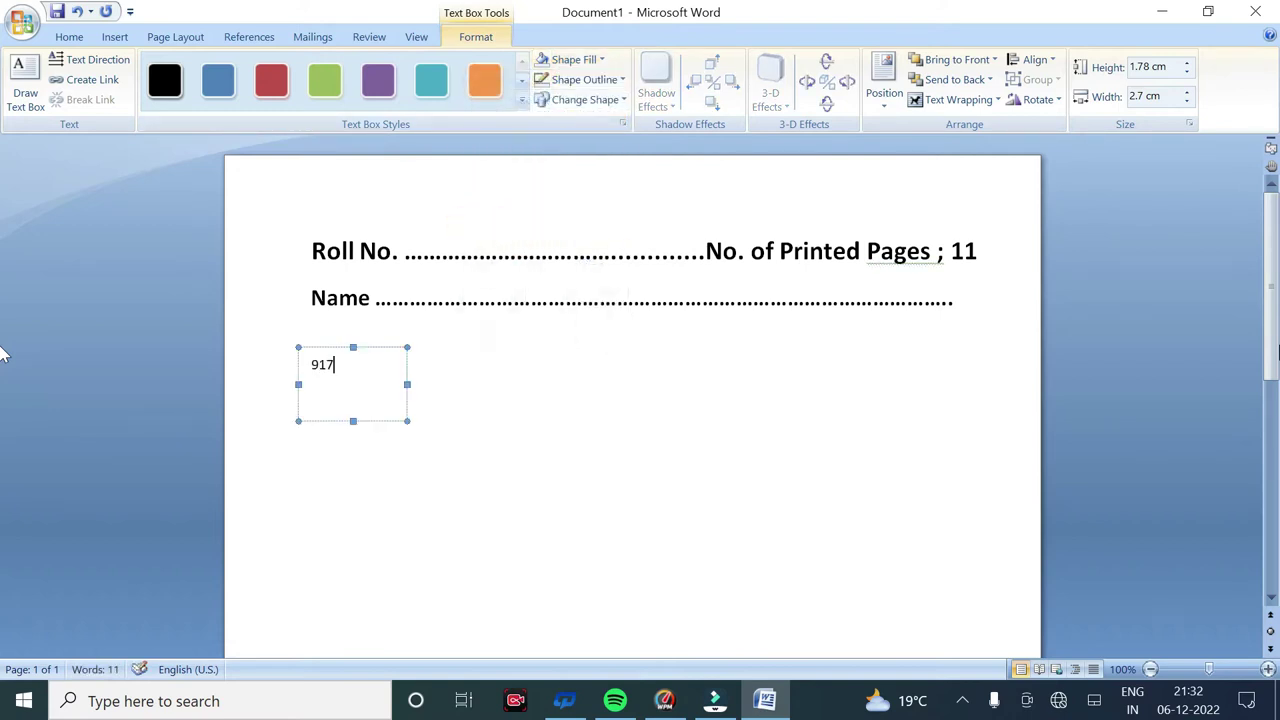
Resize the number 917 to 36 pt.
{"action": "key", "text": "ctrl+a"}
{"action": "left_click", "coordinate": [69, 36]}
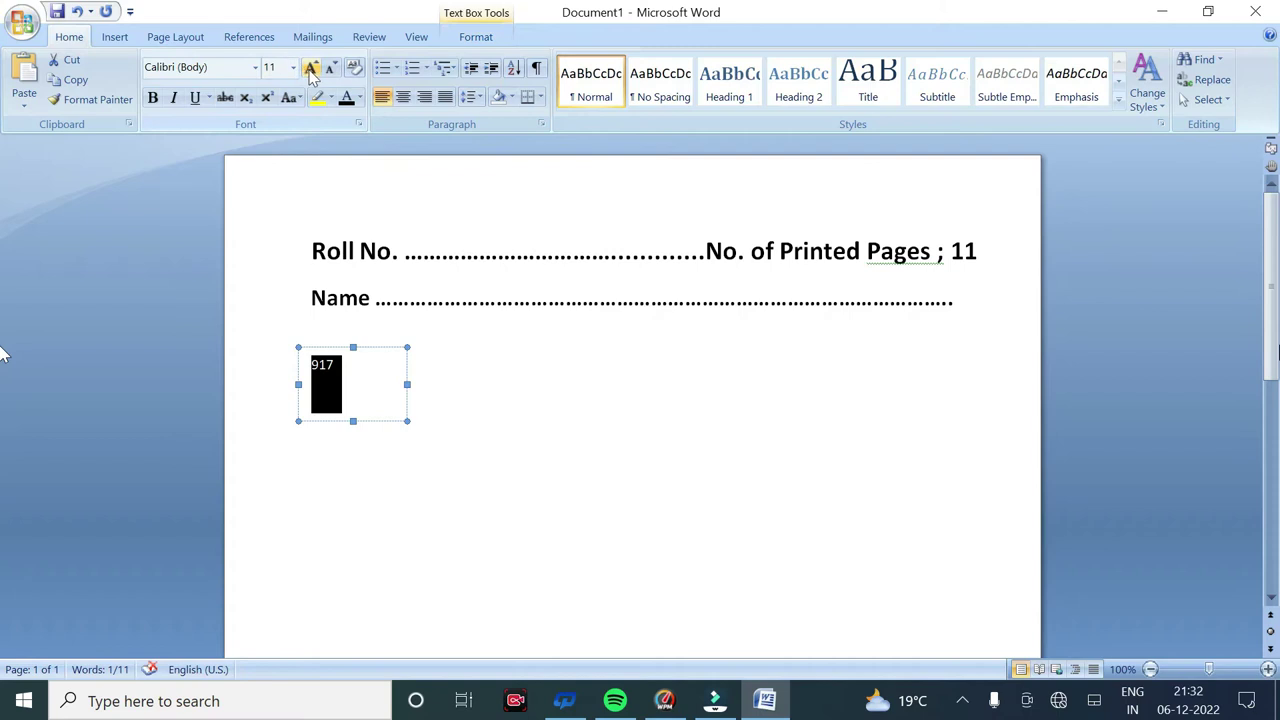
{"action": "left_click", "coordinate": [311, 68]}
{"action": "left_click", "coordinate": [311, 68]}
{"action": "left_click", "coordinate": [311, 68]}
{"action": "left_click", "coordinate": [311, 68]}
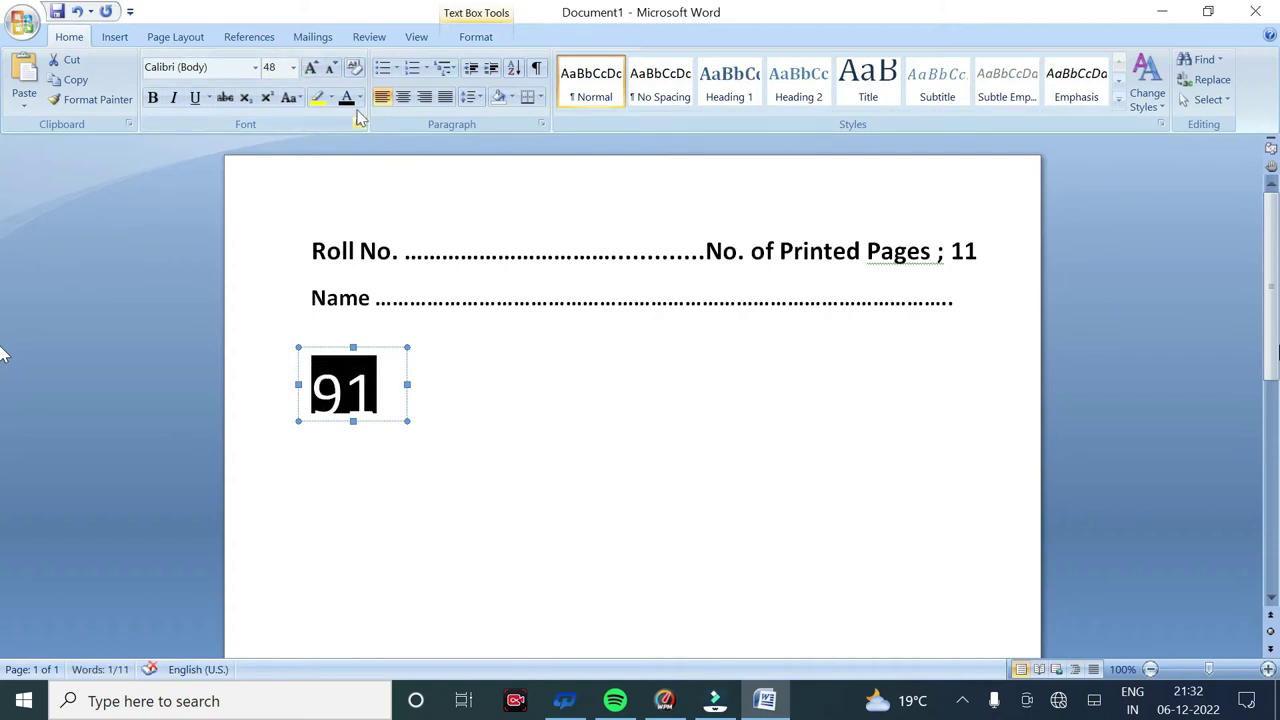
{"action": "left_click", "coordinate": [331, 68]}
{"action": "left_click", "coordinate": [390, 388]}
Nudge the 917 box upward into position.
{"action": "left_click", "coordinate": [388, 420]}
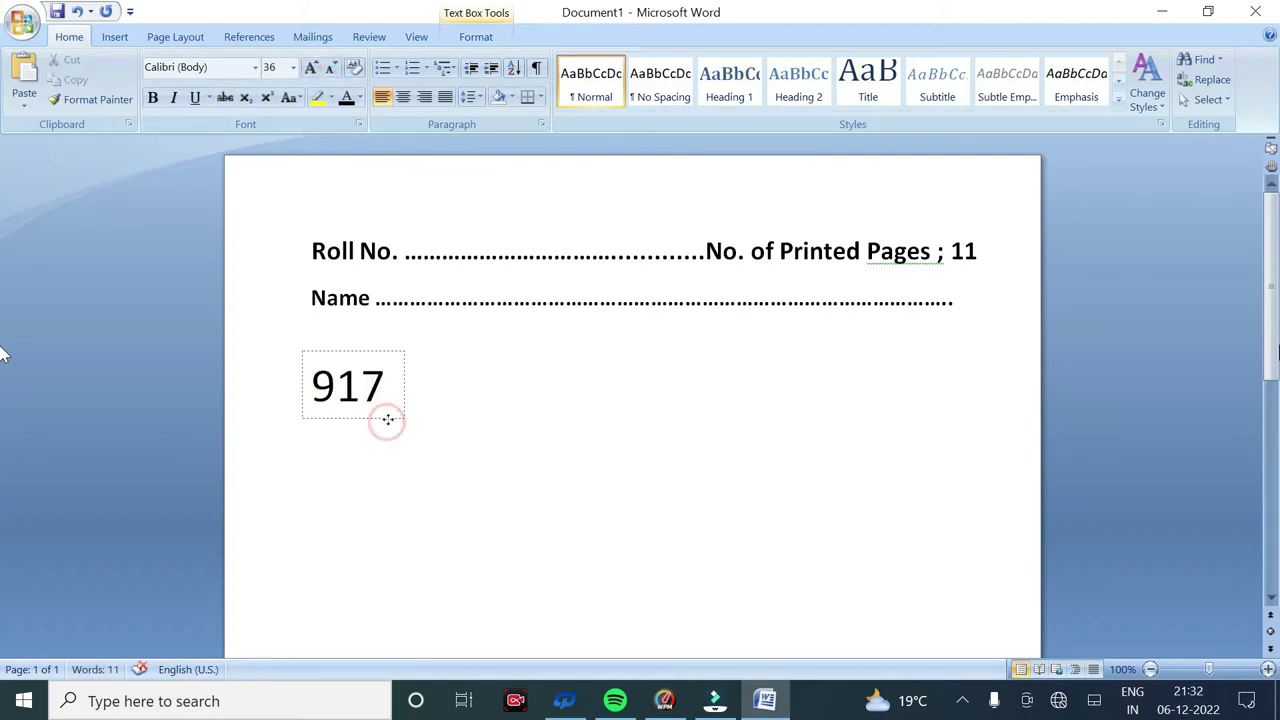
{"action": "key", "text": "Up"}
{"action": "key", "text": "Up"}
{"action": "key", "text": "Up"}
{"action": "key", "text": "Up"}
{"action": "key", "text": "Up"}
{"action": "key", "text": "Up"}
{"action": "key", "text": "Up"}
{"action": "left_click", "coordinate": [1168, 538]}
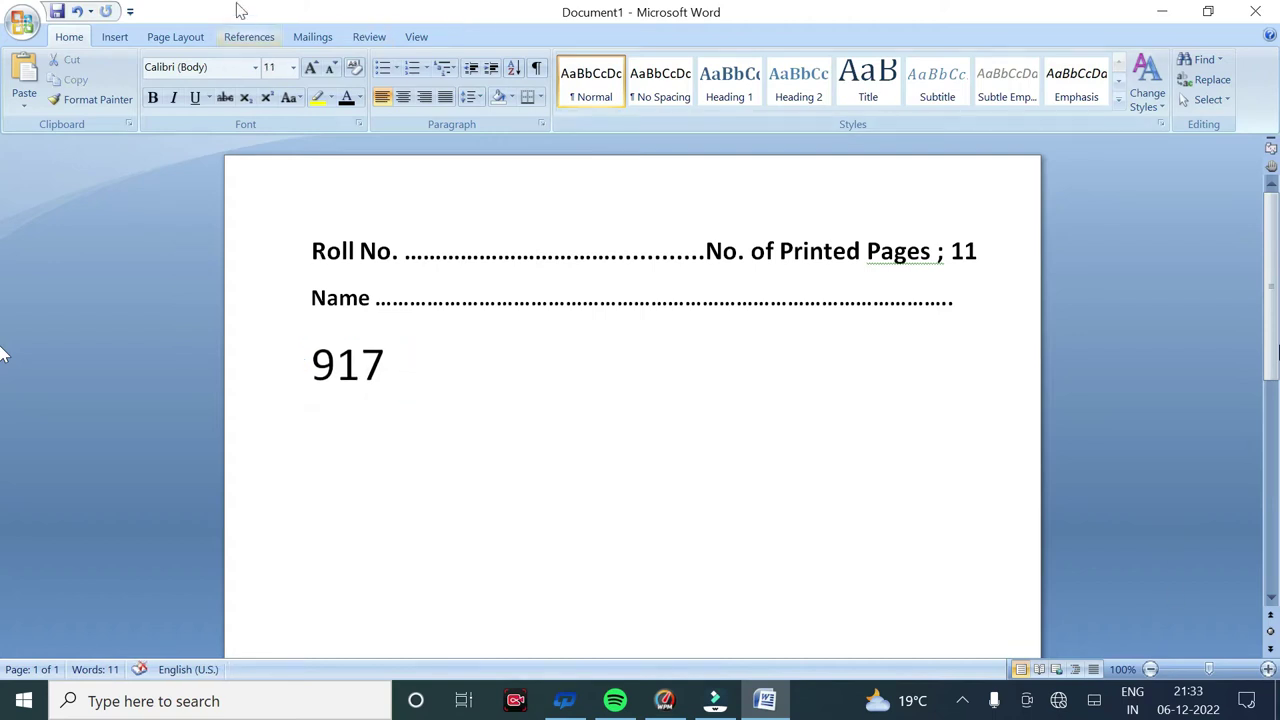
{"action": "left_click", "coordinate": [114, 37]}
Draw a text box right of 917 with no fill or border and type '817 (AH)'.
{"action": "left_click", "coordinate": [265, 85]}
{"action": "left_click", "coordinate": [80, 146]}
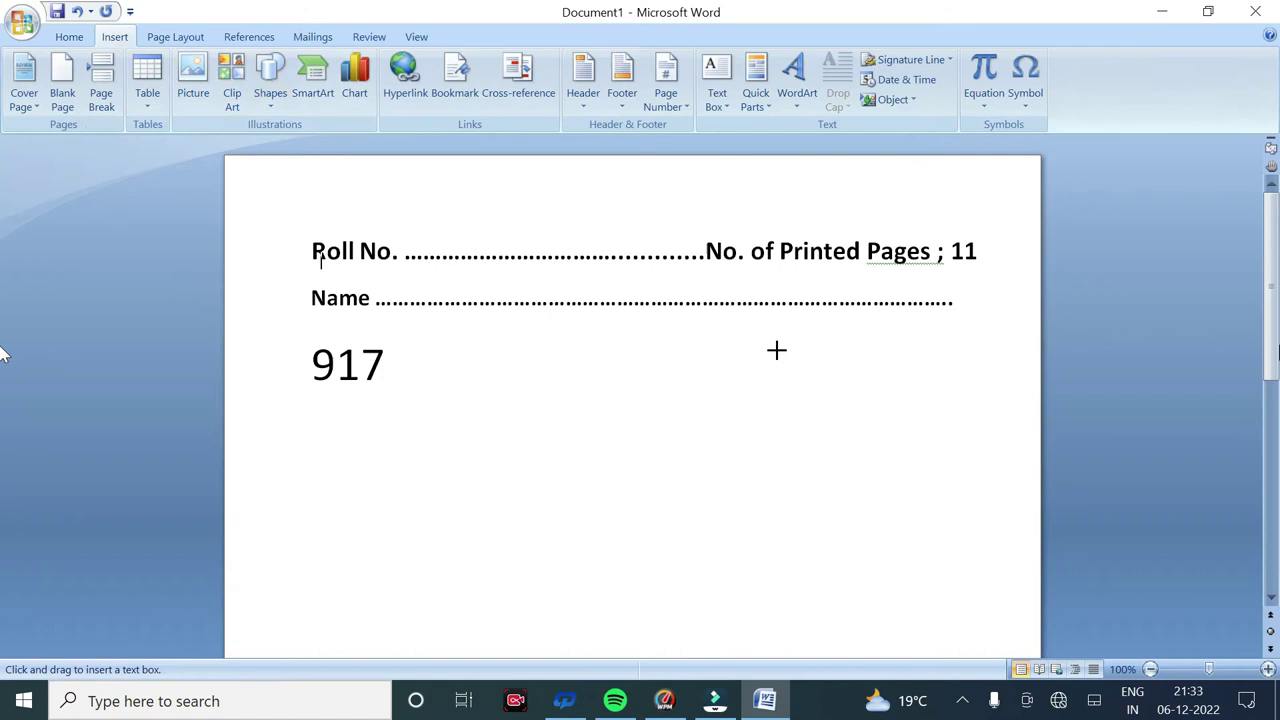
{"action": "left_click_drag", "start_coordinate": [780, 331], "coordinate": [1019, 423]}
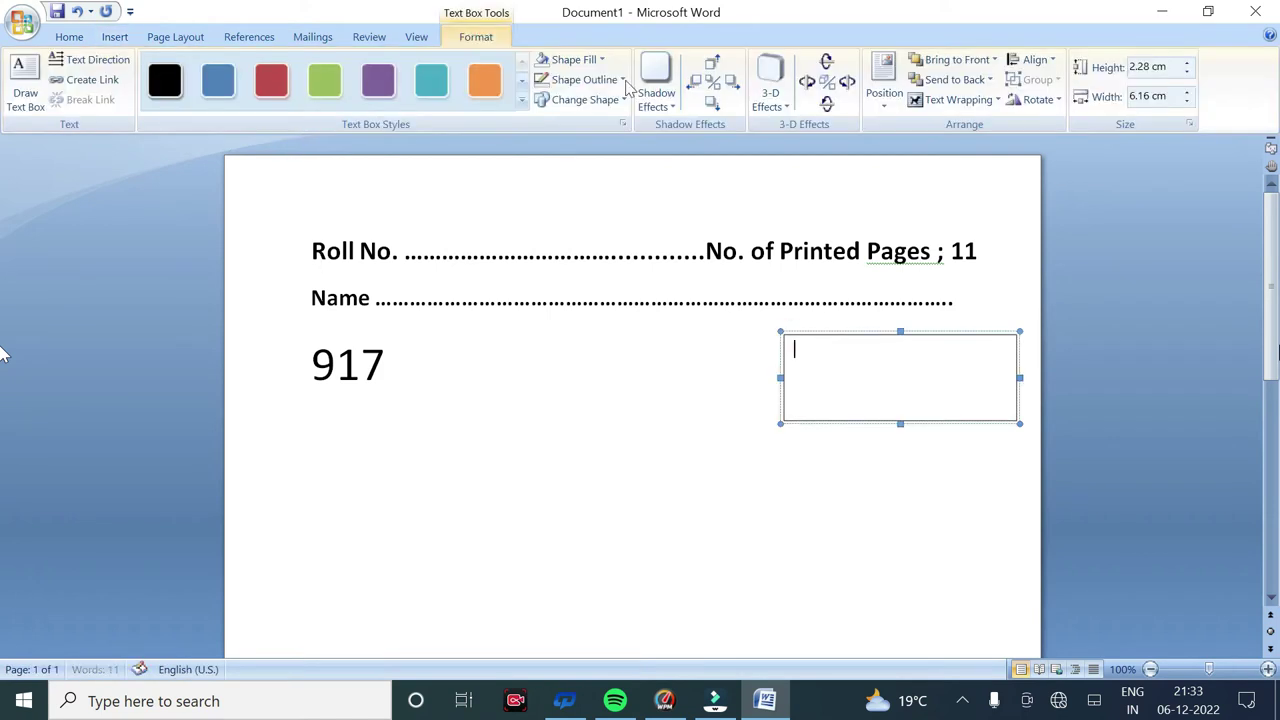
{"action": "left_click", "coordinate": [590, 60]}
{"action": "left_click", "coordinate": [520, 215]}
{"action": "left_click", "coordinate": [585, 79]}
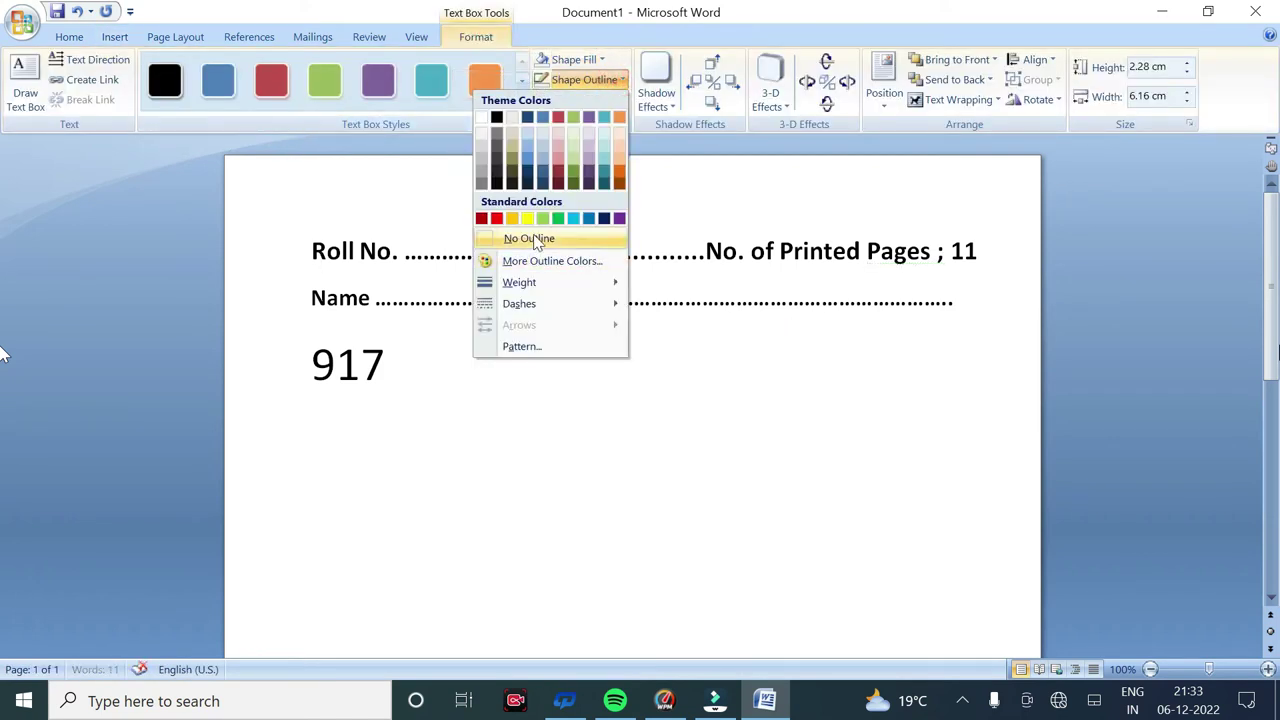
{"action": "left_click", "coordinate": [532, 236]}
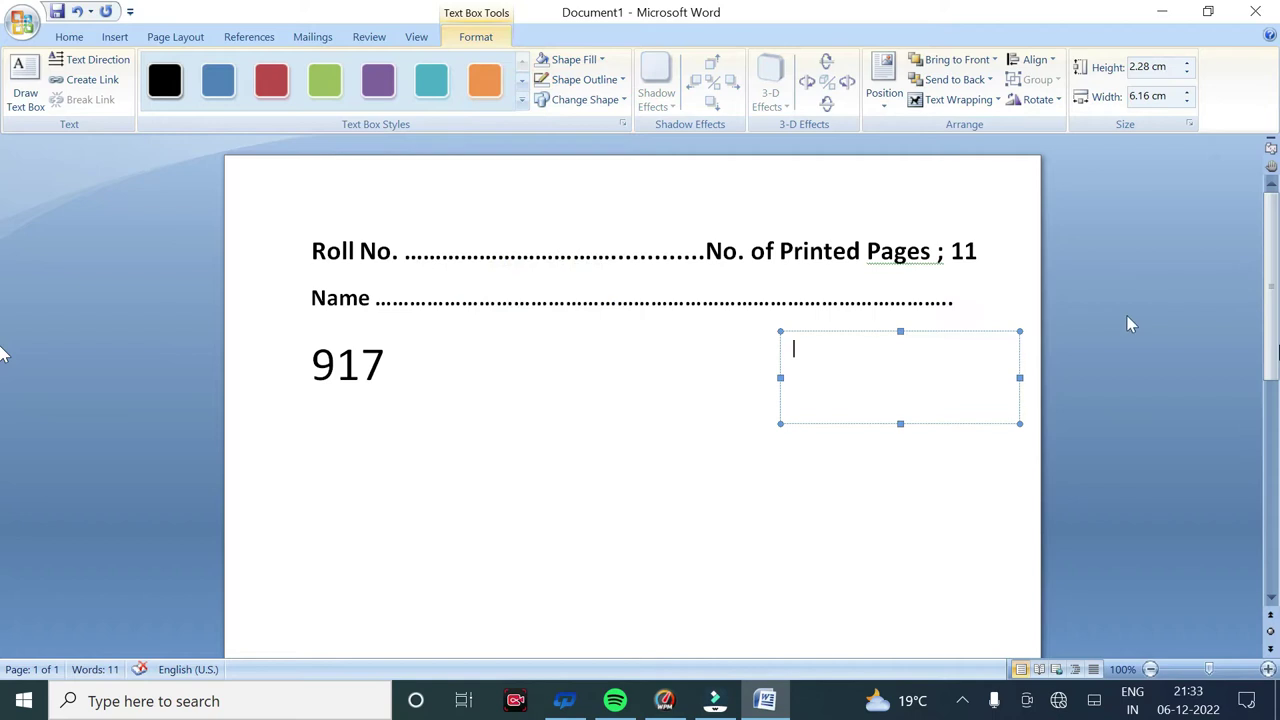
{"action": "type", "text": "817 (A"}
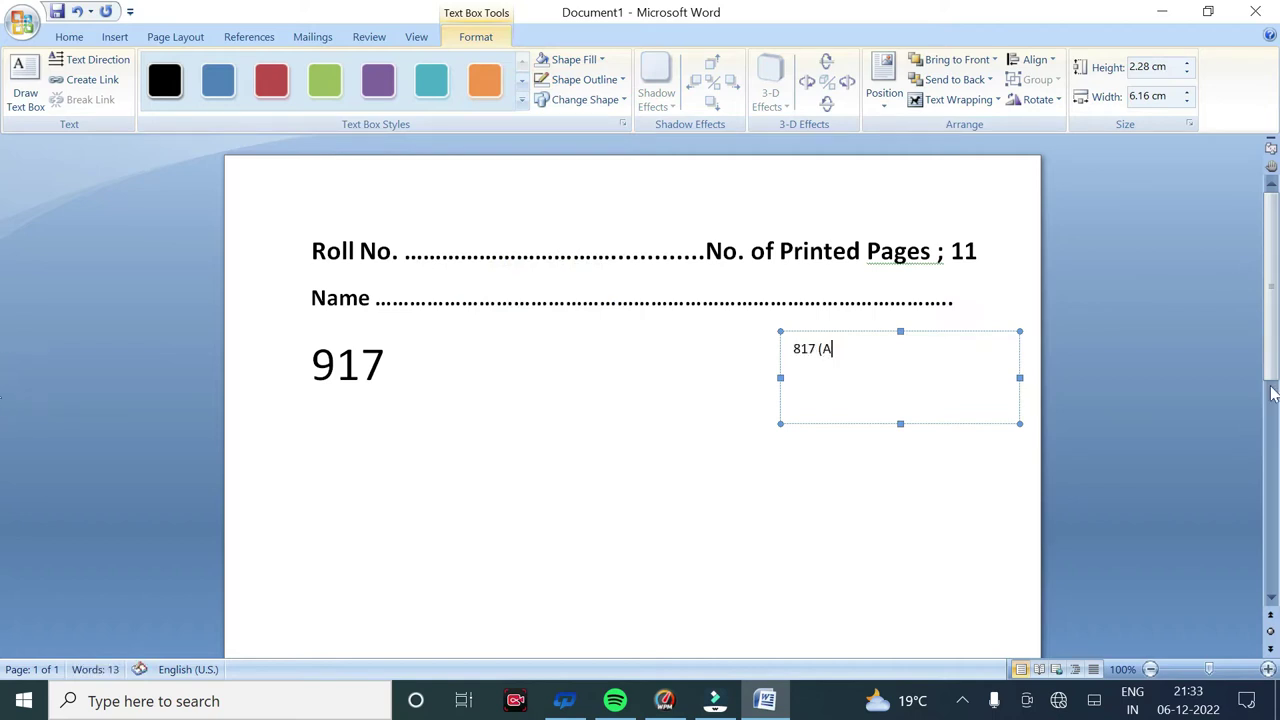
{"action": "type", "text": "H"}
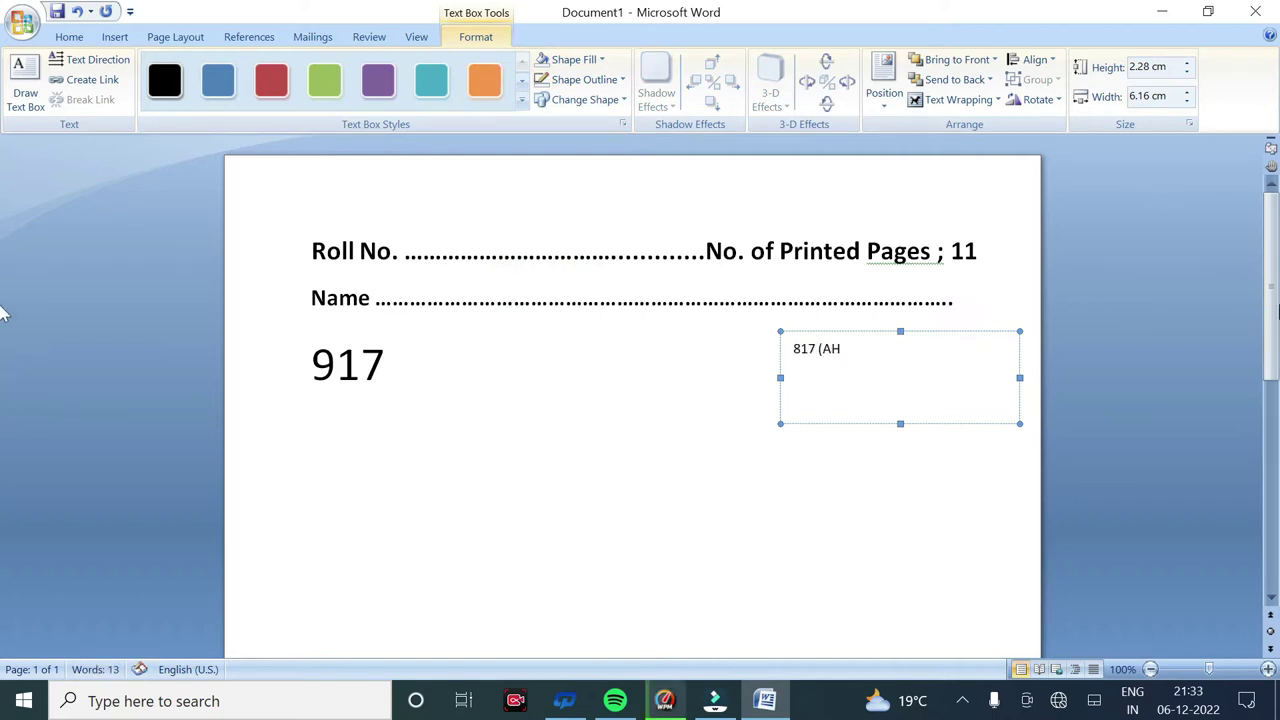
{"action": "type", "text": "_"}
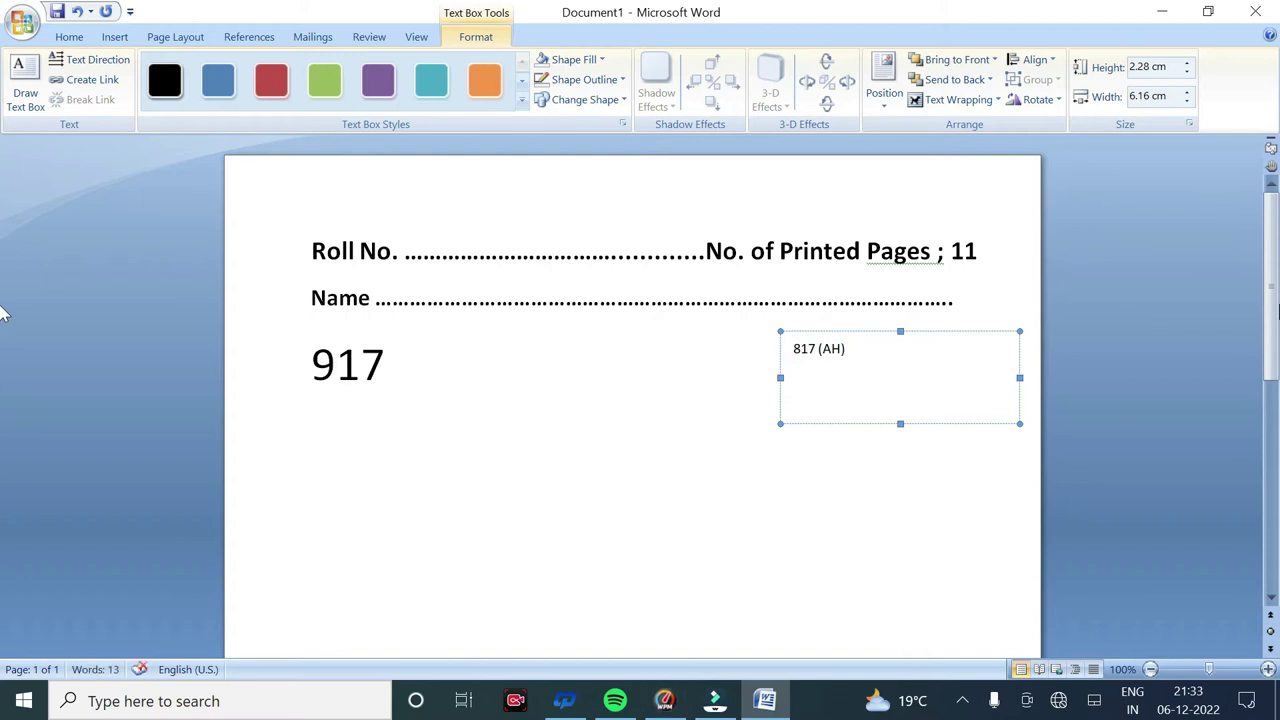
Make 817 (AH) bold at 36 pt.
{"action": "key", "text": "ctrl+a"}
{"action": "left_click", "coordinate": [69, 37]}
{"action": "left_click", "coordinate": [311, 67]}
{"action": "left_click", "coordinate": [311, 67]}
{"action": "left_click", "coordinate": [311, 67]}
{"action": "left_click", "coordinate": [311, 67]}
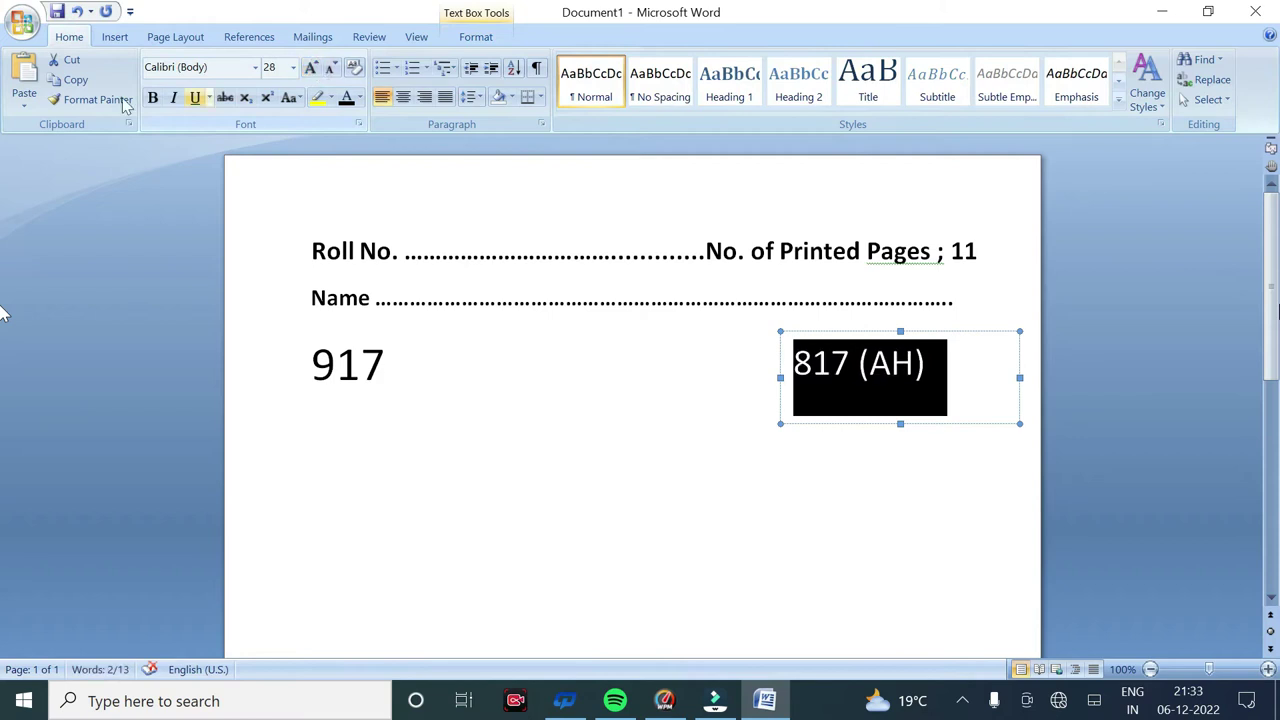
{"action": "left_click", "coordinate": [152, 97]}
{"action": "left_click", "coordinate": [311, 67]}
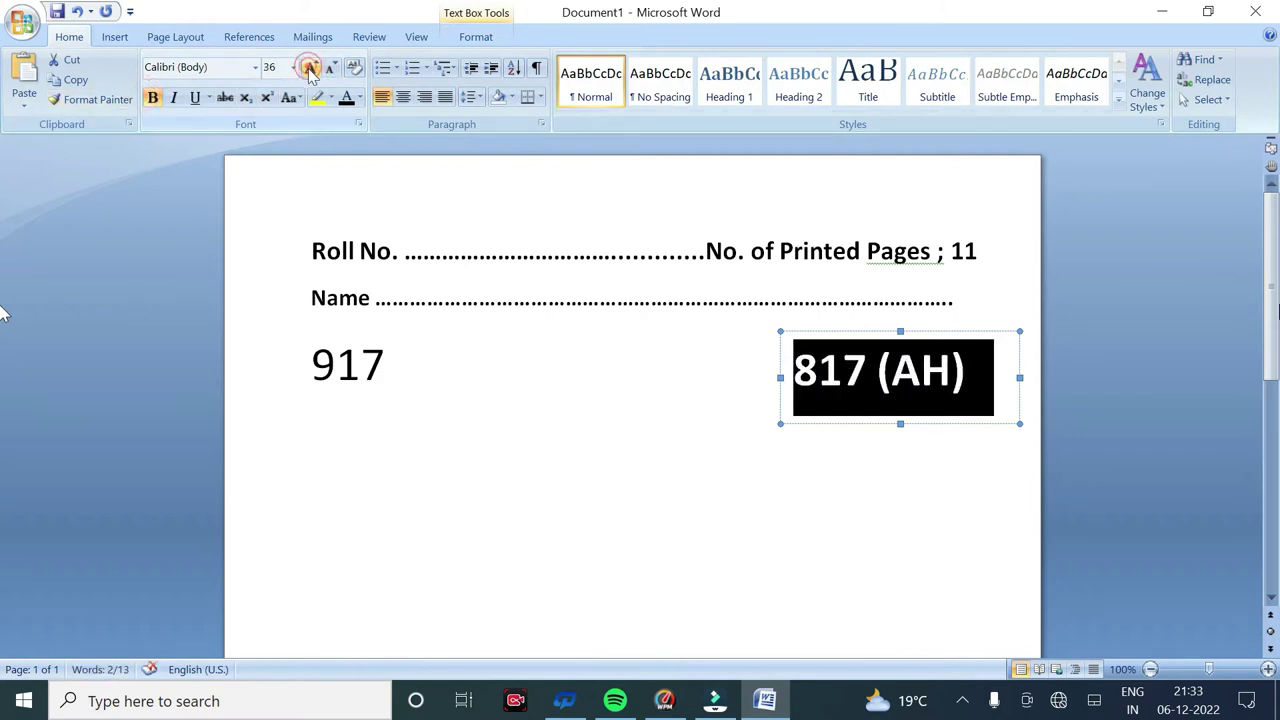
Nudge the 817 (AH) box right so it sits level with 917.
{"action": "left_click", "coordinate": [983, 378]}
{"action": "left_click", "coordinate": [957, 421]}
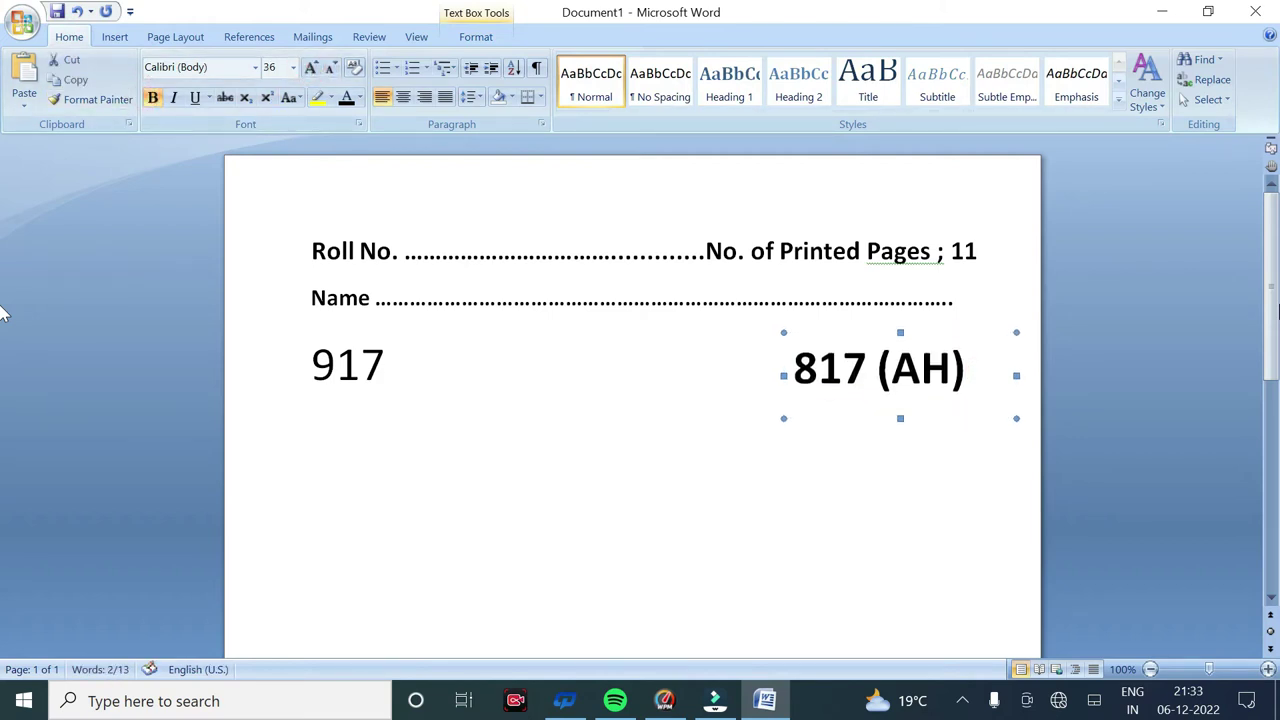
{"action": "key", "text": "Right"}
{"action": "key", "text": "Right"}
{"action": "key", "text": "Right"}
{"action": "key", "text": "Right"}
{"action": "key", "text": "Right"}
{"action": "key", "text": "Right"}
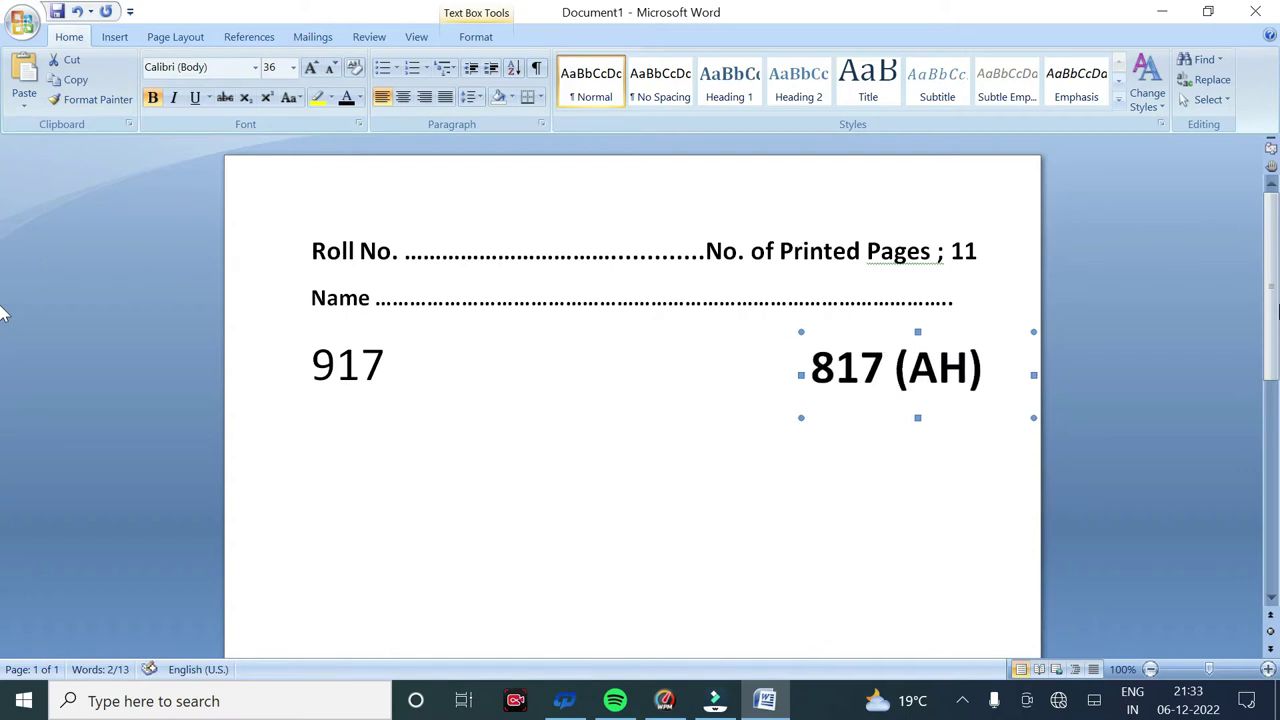
{"action": "left_click", "coordinate": [1217, 363]}
{"action": "scroll", "coordinate": [447, 352], "scroll_direction": "down", "scroll_amount": 1}
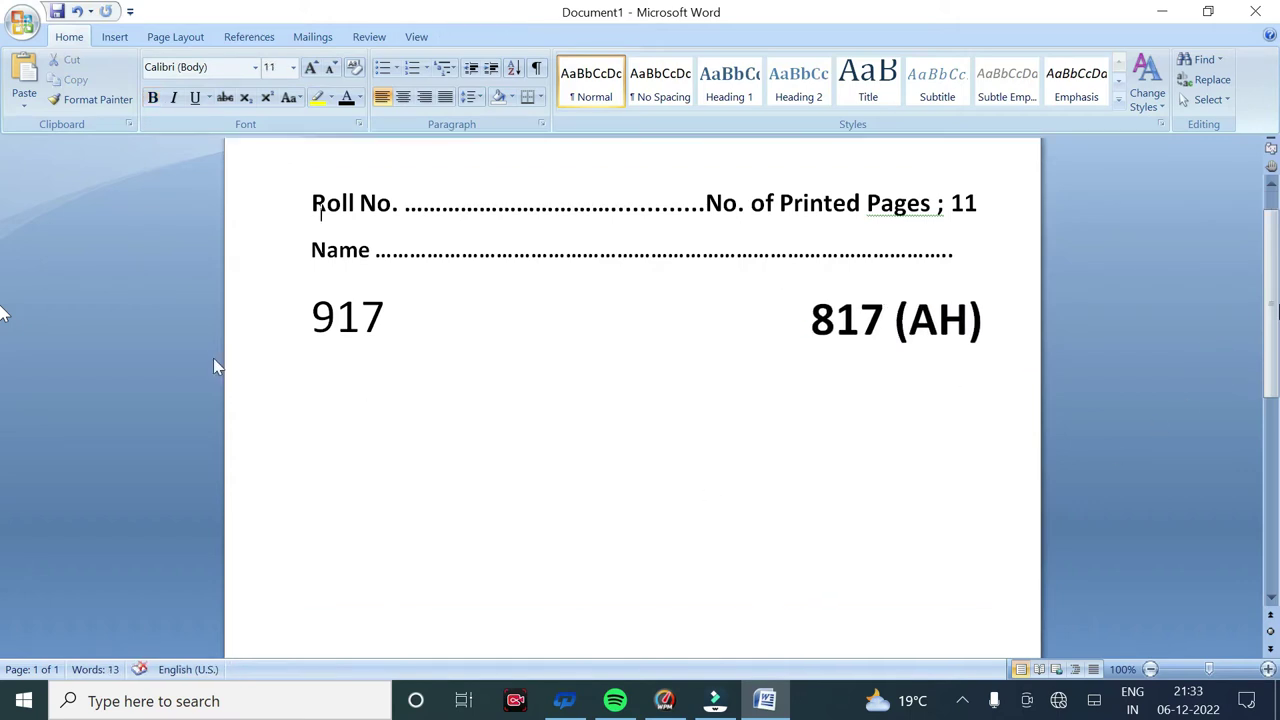
{"action": "left_click", "coordinate": [114, 36]}
{"action": "left_click", "coordinate": [270, 80]}
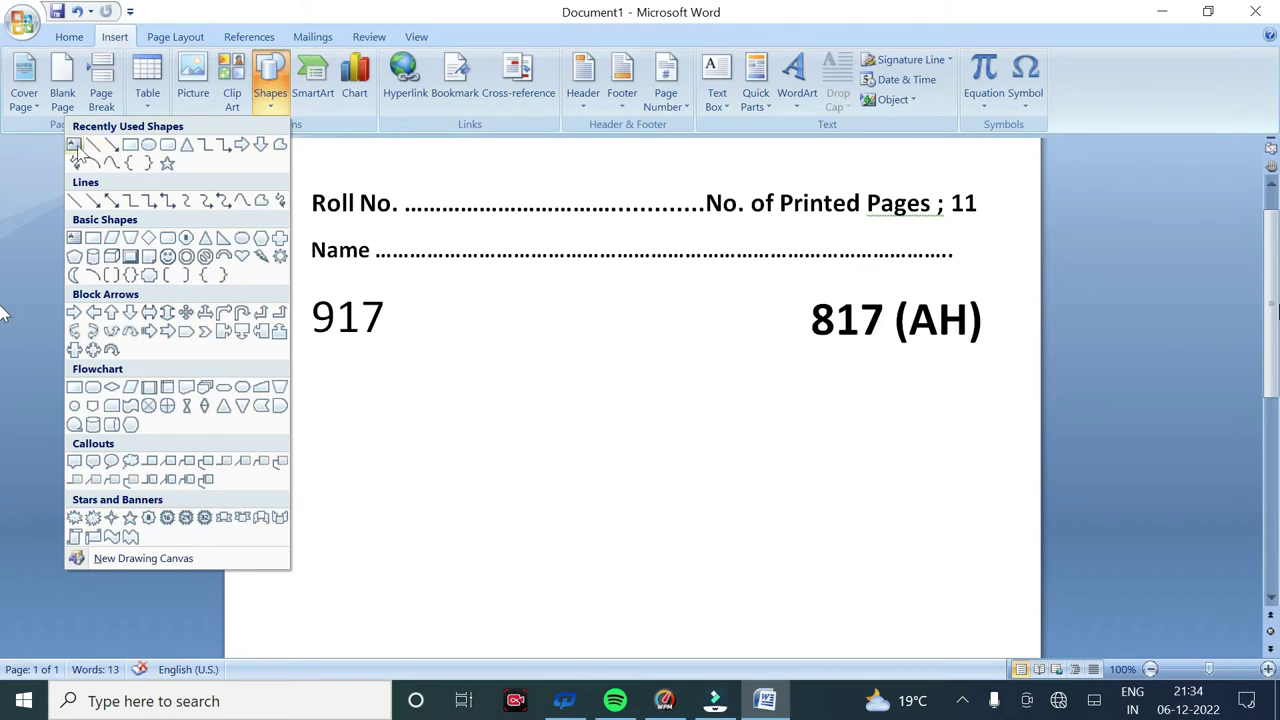
Draw a text box below the code line holding 2023 in bold 20 pt, and make it taller.
{"action": "left_click", "coordinate": [74, 146]}
{"action": "left_click_drag", "start_coordinate": [535, 377], "coordinate": [684, 419]}
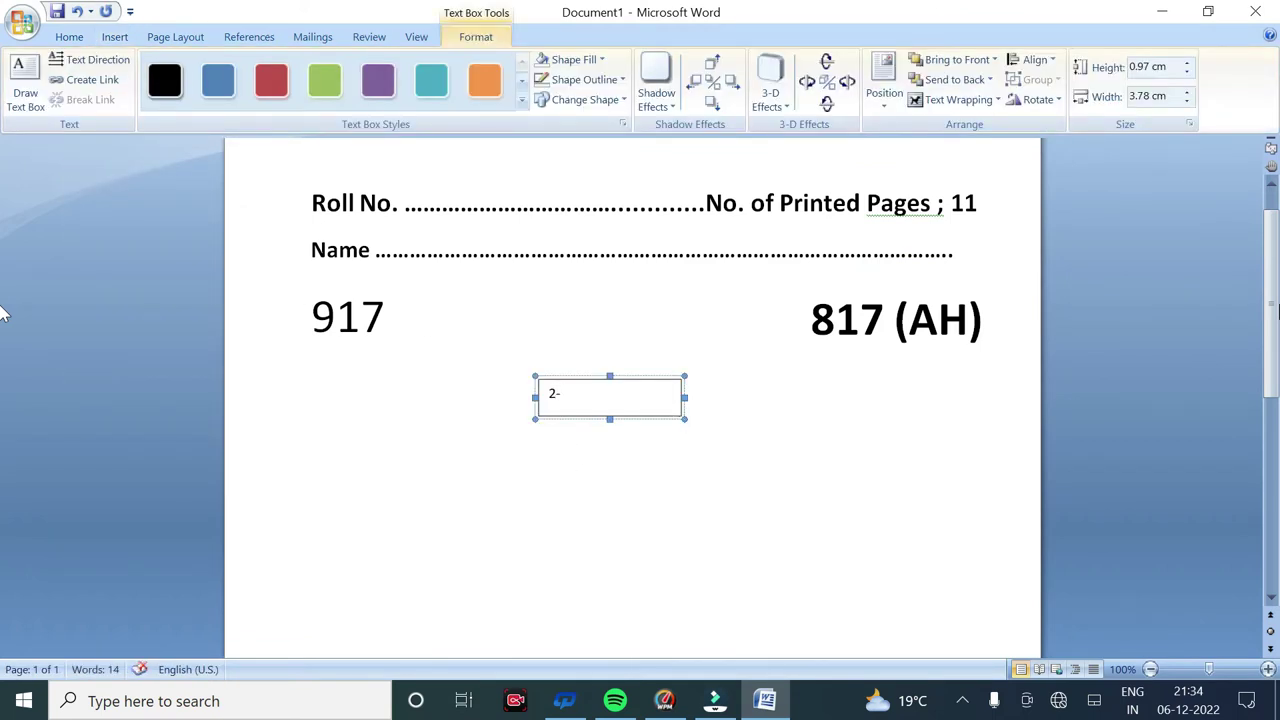
{"action": "key", "text": "ctrl+a"}
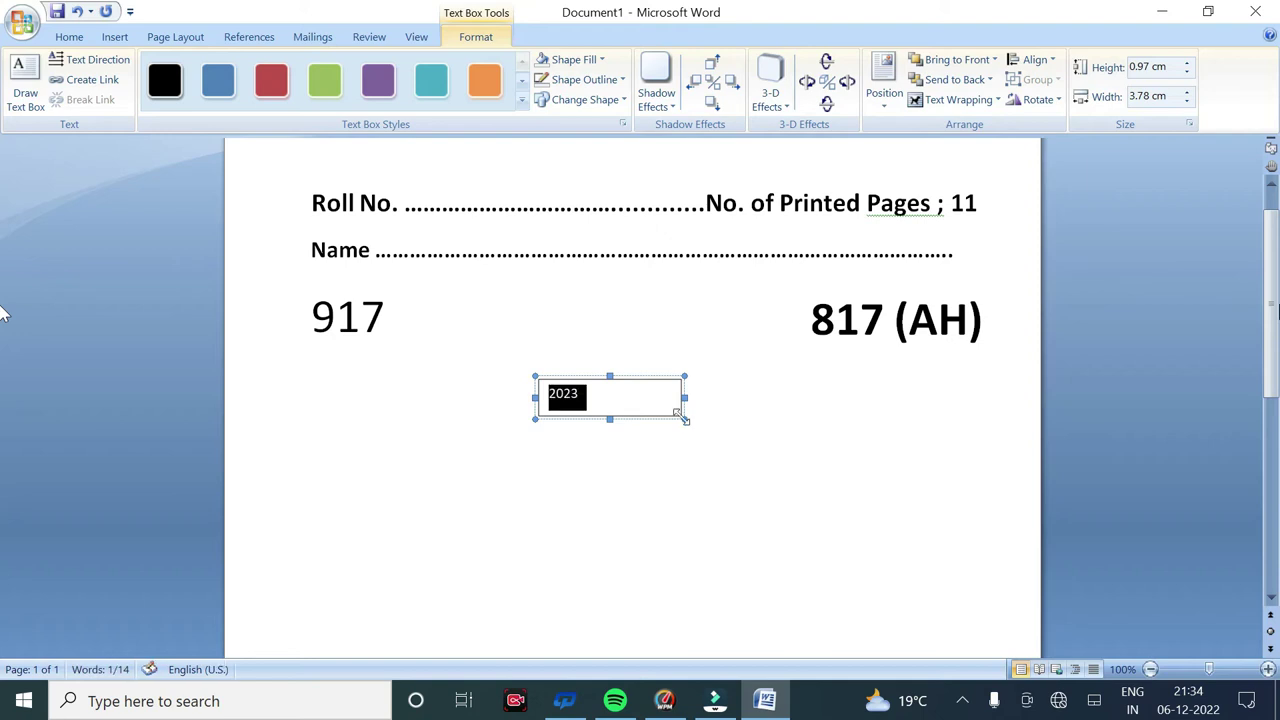
{"action": "left_click", "coordinate": [69, 37]}
{"action": "left_click", "coordinate": [152, 98]}
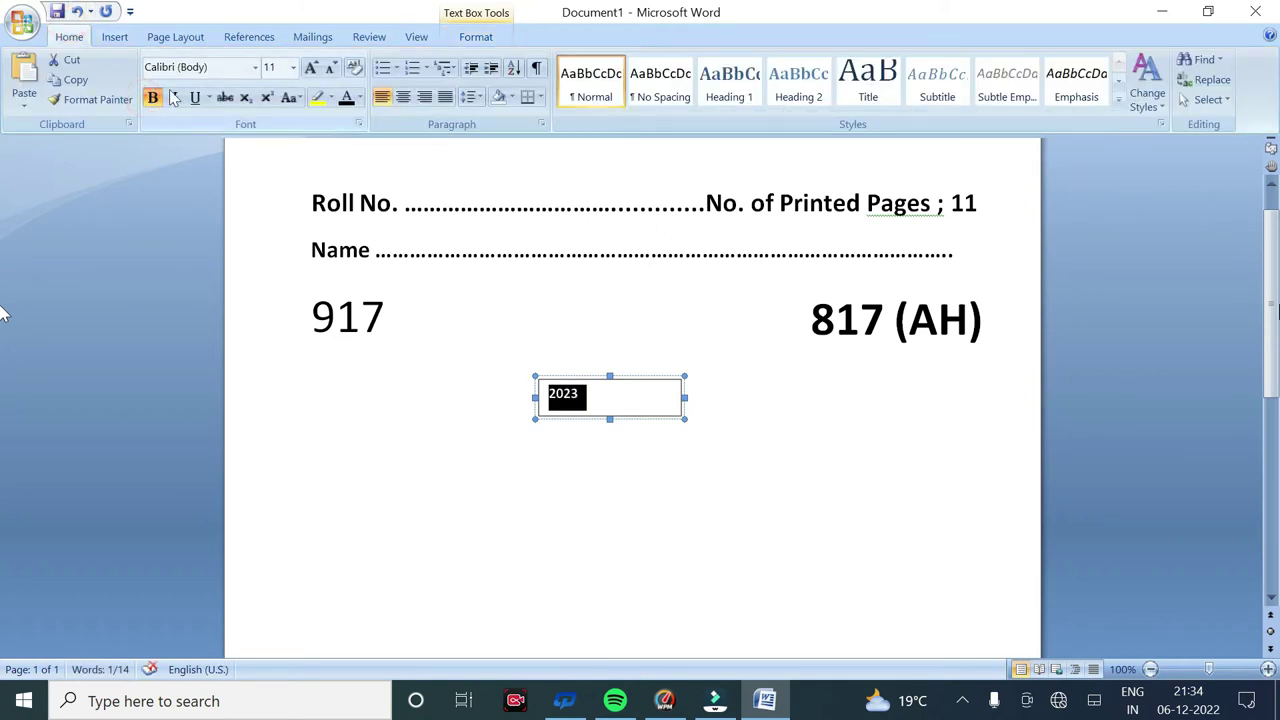
{"action": "left_click", "coordinate": [311, 67]}
{"action": "left_click", "coordinate": [311, 67]}
{"action": "left_click", "coordinate": [311, 67]}
{"action": "left_click", "coordinate": [311, 67]}
{"action": "left_click", "coordinate": [311, 67]}
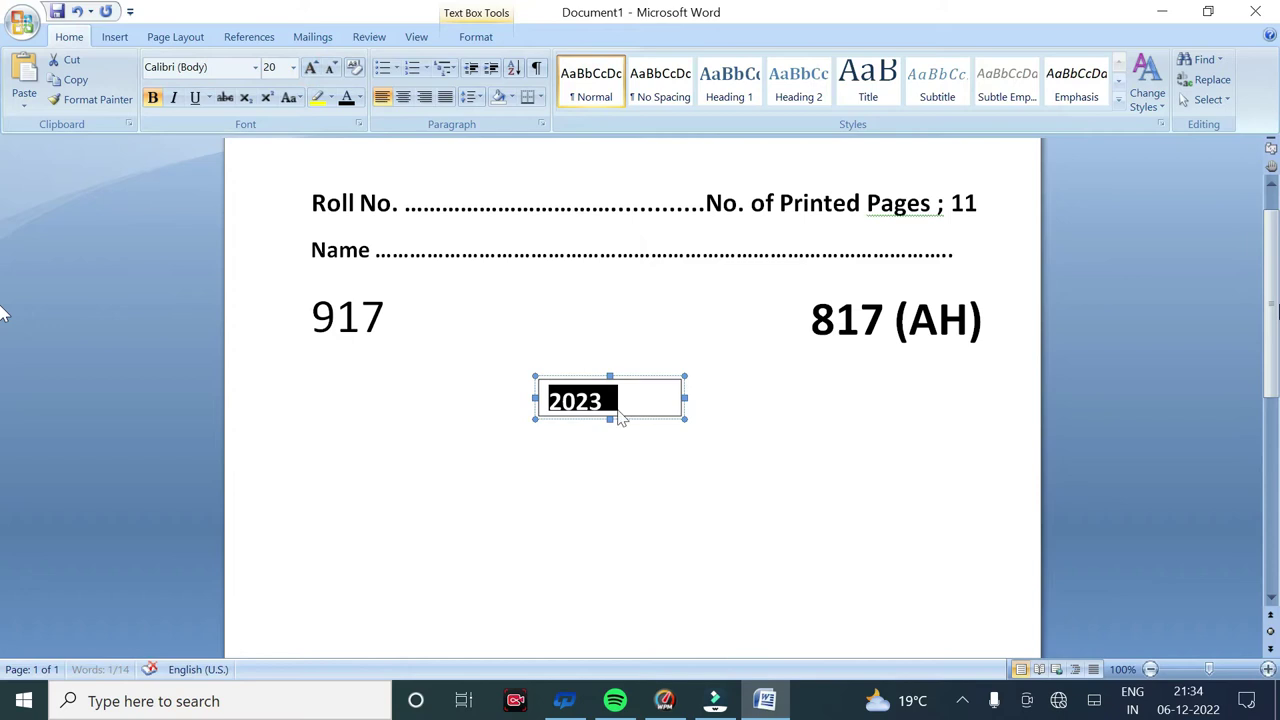
{"action": "left_click_drag", "start_coordinate": [610, 418], "coordinate": [610, 432]}
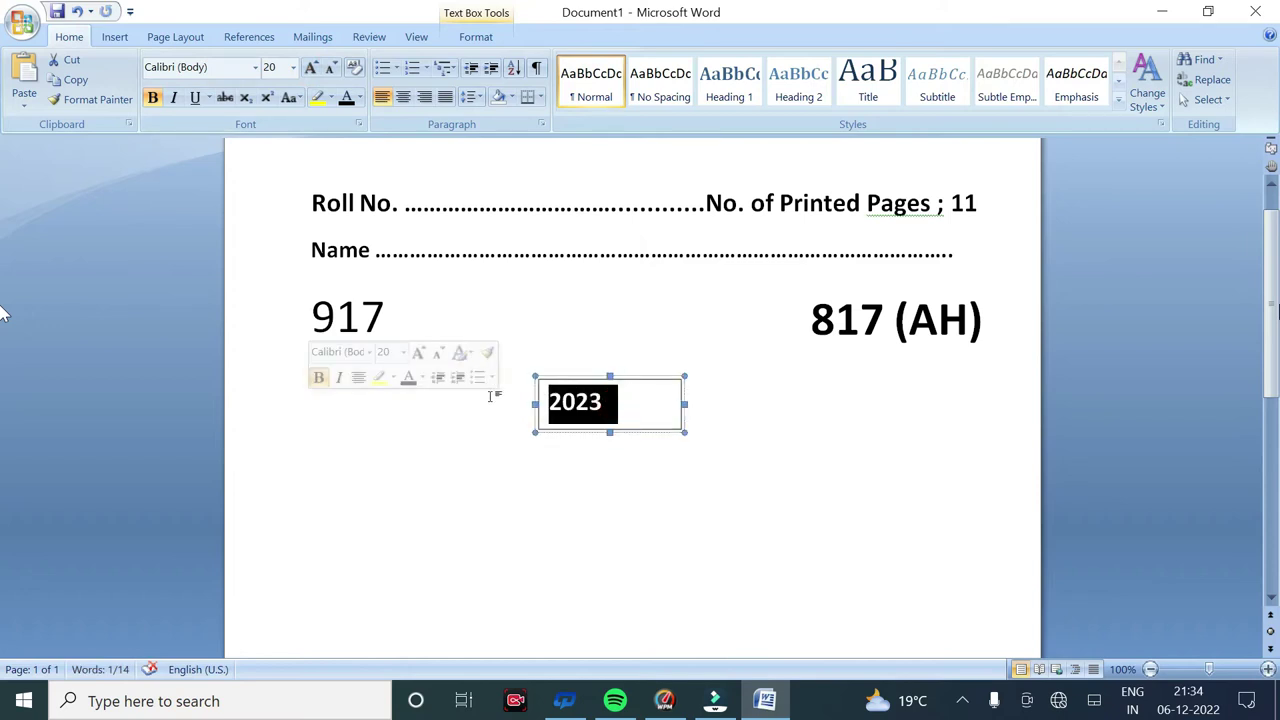
Remove the 2023 box's fill and border and nudge it right.
{"action": "left_click", "coordinate": [600, 401]}
{"action": "left_click", "coordinate": [476, 37]}
{"action": "left_click", "coordinate": [575, 59]}
{"action": "left_click", "coordinate": [503, 214]}
{"action": "left_click", "coordinate": [600, 80]}
{"action": "left_click", "coordinate": [529, 237]}
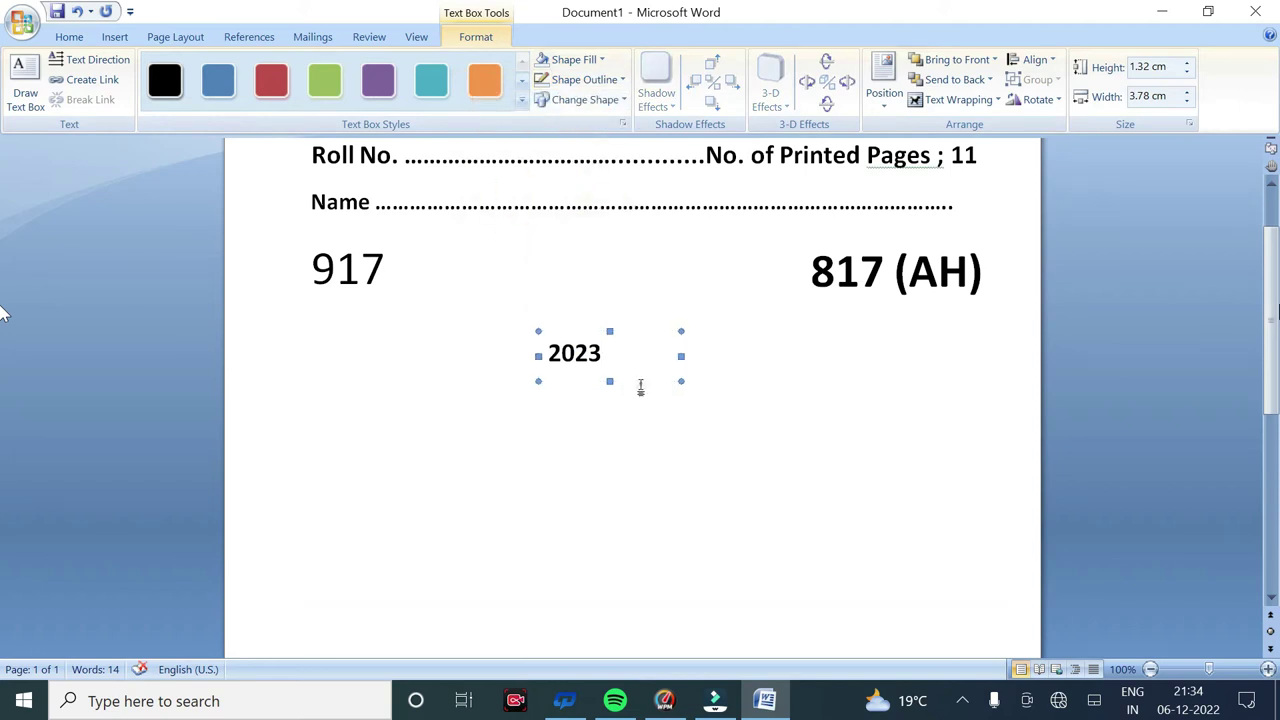
{"action": "scroll", "coordinate": [670, 431], "scroll_direction": "up", "scroll_amount": 1}
{"action": "key", "text": "Right"}
{"action": "key", "text": "Right"}
{"action": "key", "text": "Right"}
{"action": "key", "text": "Right"}
{"action": "key", "text": "Right"}
{"action": "key", "text": "Right"}
Enlarge 2023 to 22 pt.
{"action": "double_click", "coordinate": [665, 452]}
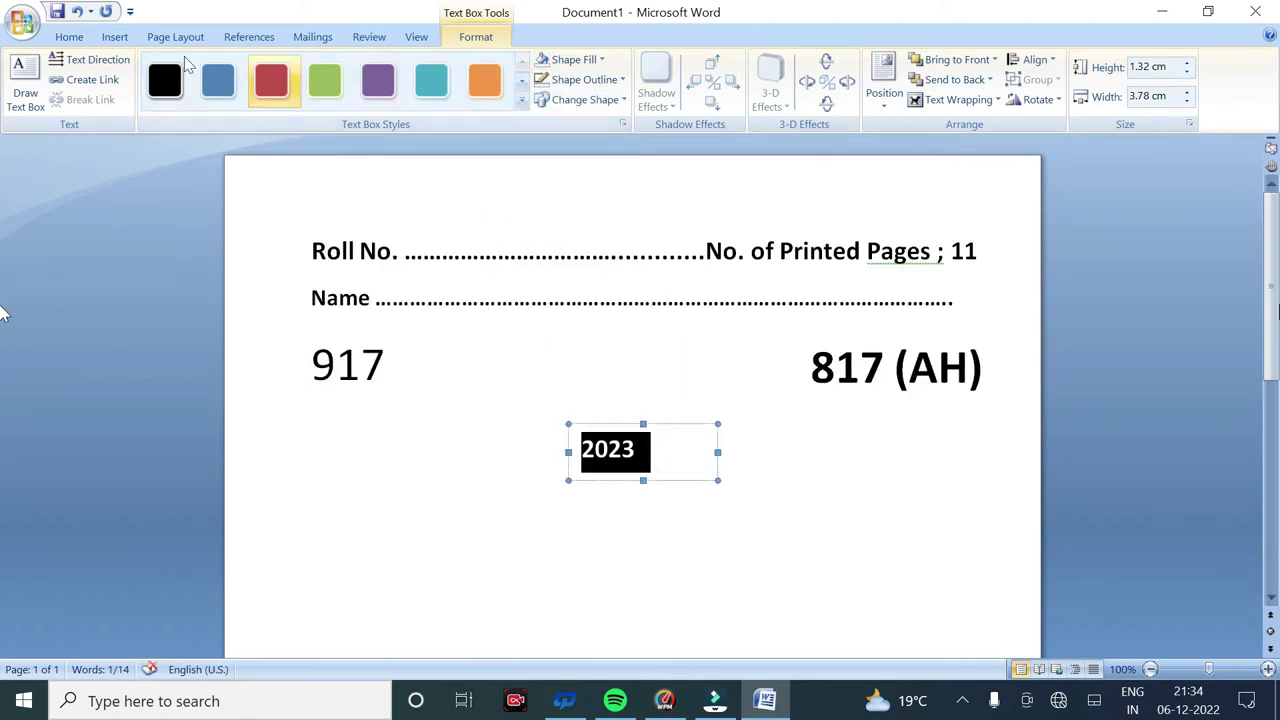
{"action": "left_click", "coordinate": [69, 36]}
{"action": "left_click", "coordinate": [311, 67]}
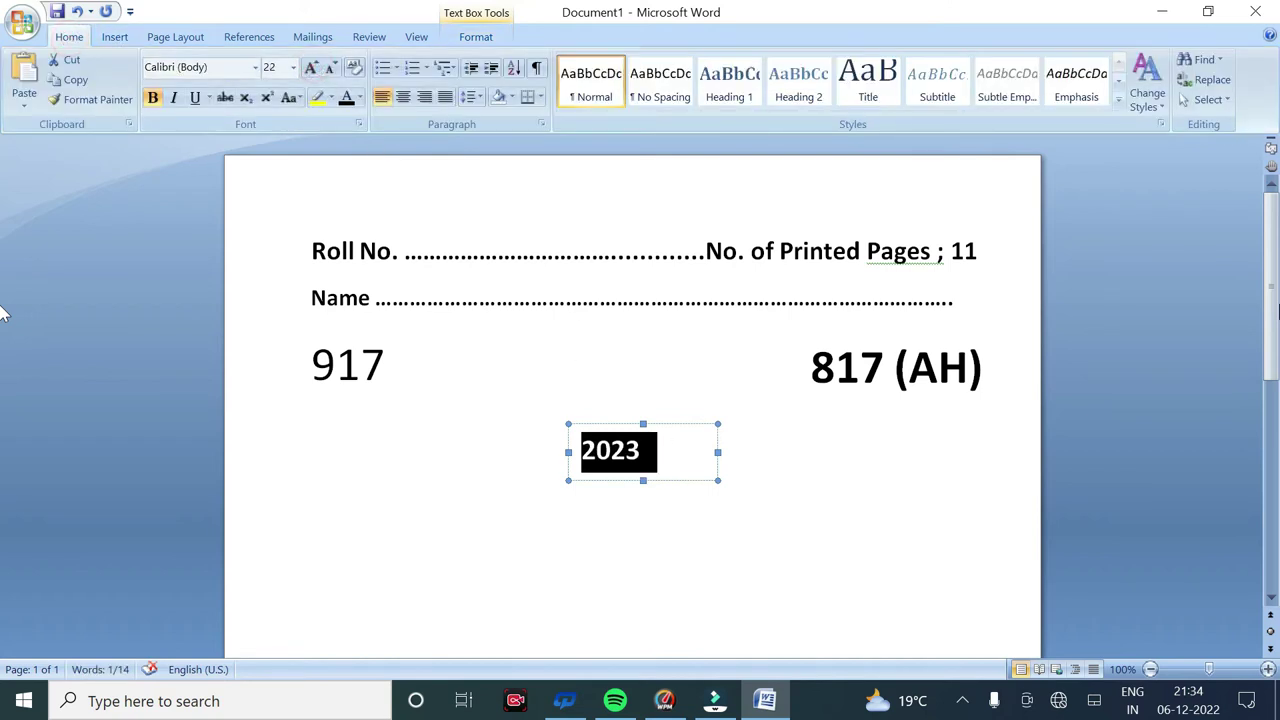
{"action": "left_click", "coordinate": [662, 452]}
Nudge the 2023 box up and right to centre it under the code line.
{"action": "left_click", "coordinate": [669, 424]}
{"action": "key", "text": "Right"}
{"action": "key", "text": "Right"}
{"action": "key", "text": "Up"}
{"action": "key", "text": "Right"}
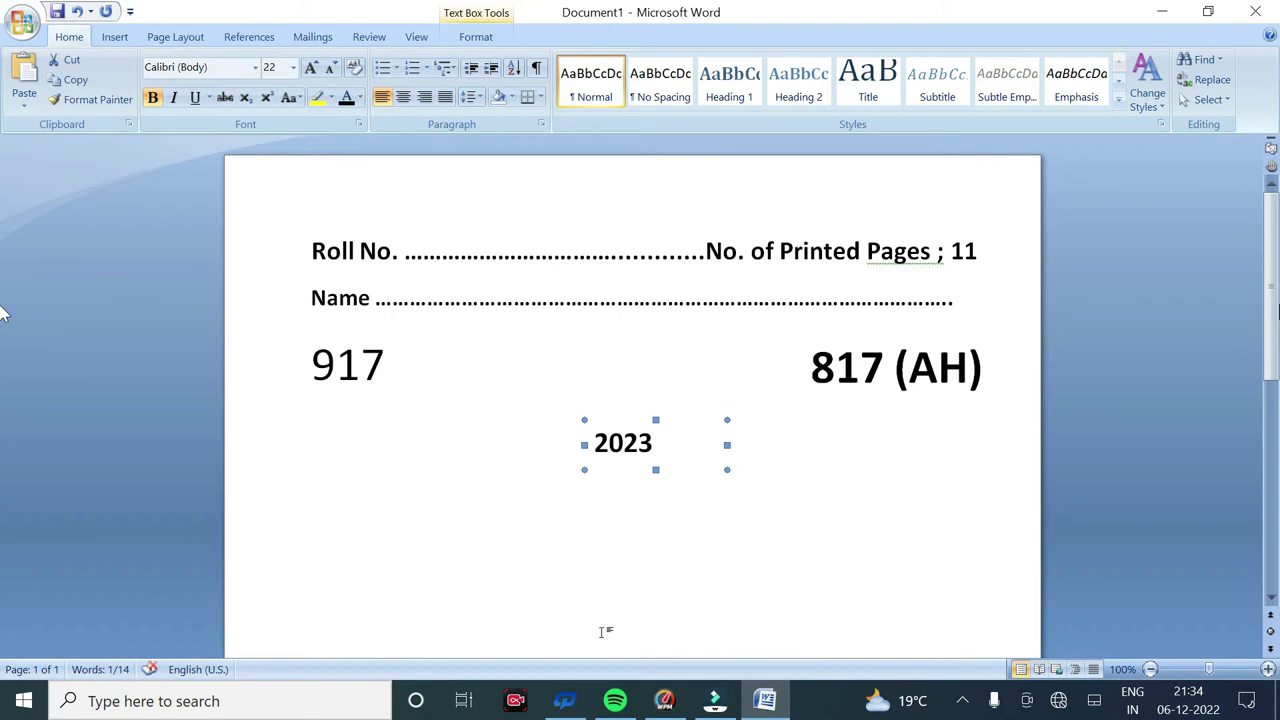
{"action": "left_click", "coordinate": [57, 257]}
{"action": "left_click", "coordinate": [114, 36]}
{"action": "left_click", "coordinate": [270, 80]}
{"action": "left_click", "coordinate": [78, 146]}
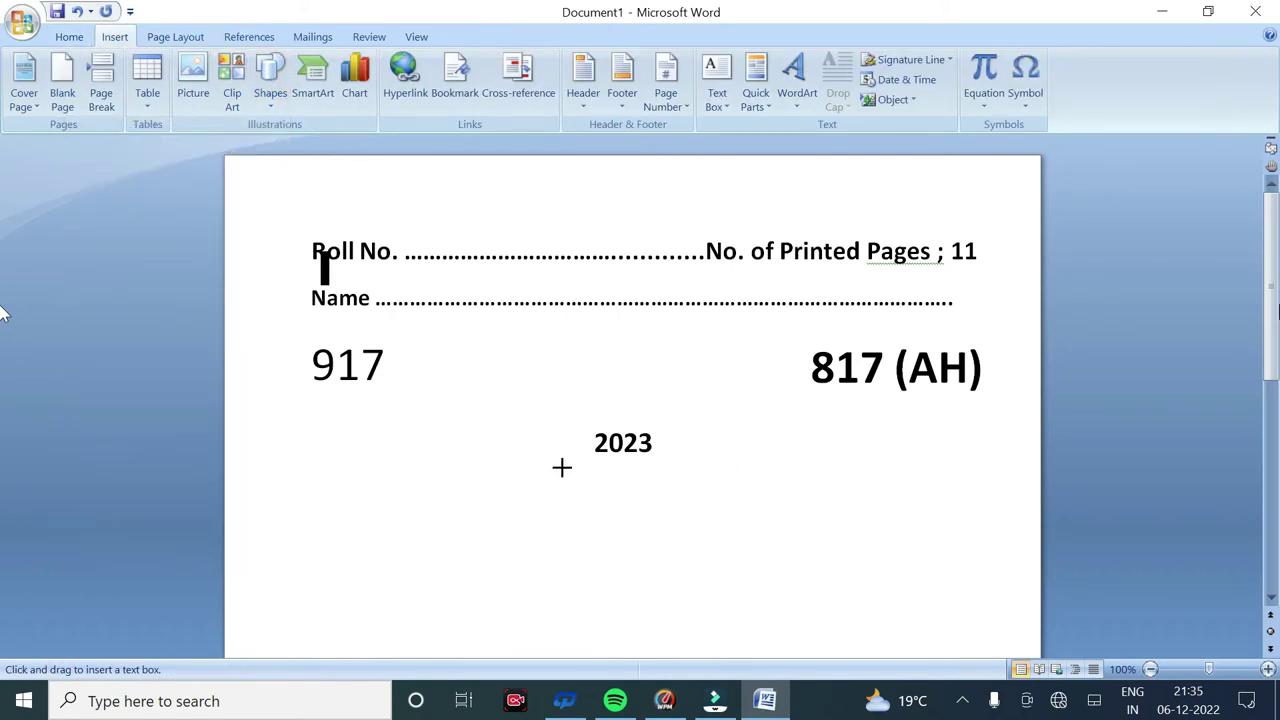
Draw a text box under 2023, type ENGLISH, and remove its border.
{"action": "left_click_drag", "start_coordinate": [558, 462], "coordinate": [710, 505]}
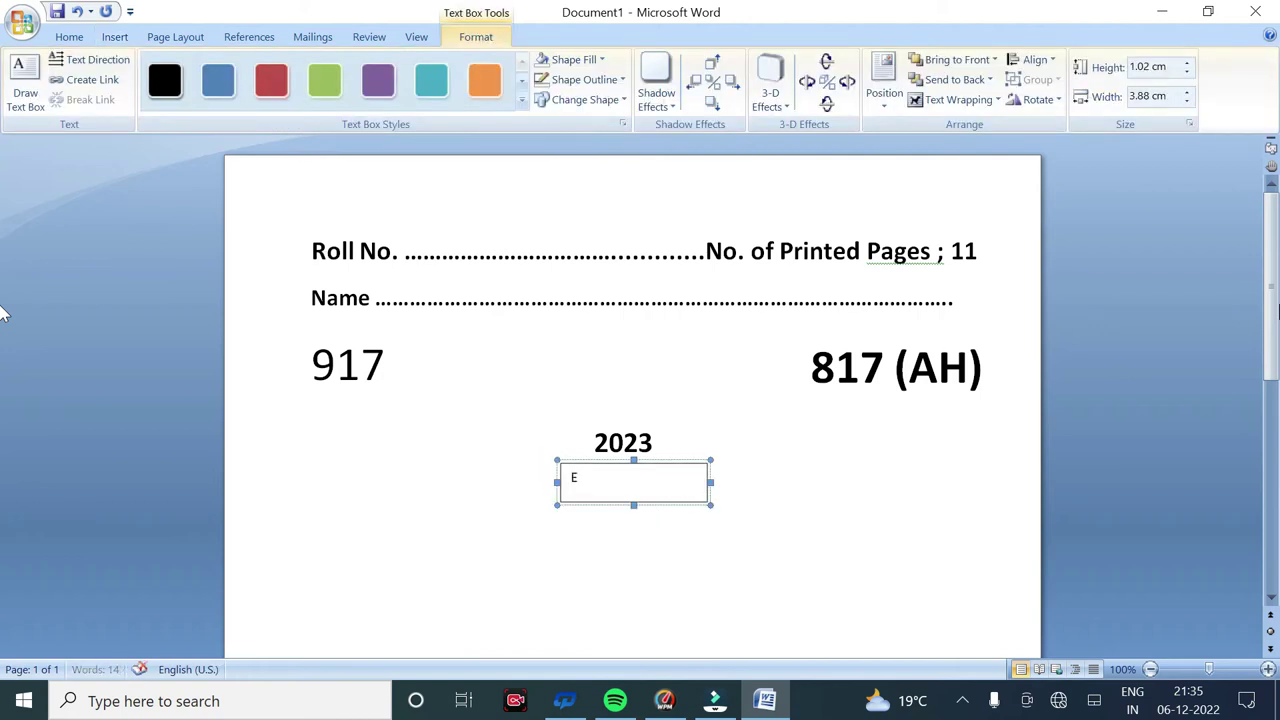
{"action": "type", "text": "NGLISH"}
{"action": "left_click_drag", "start_coordinate": [569, 478], "coordinate": [663, 507]}
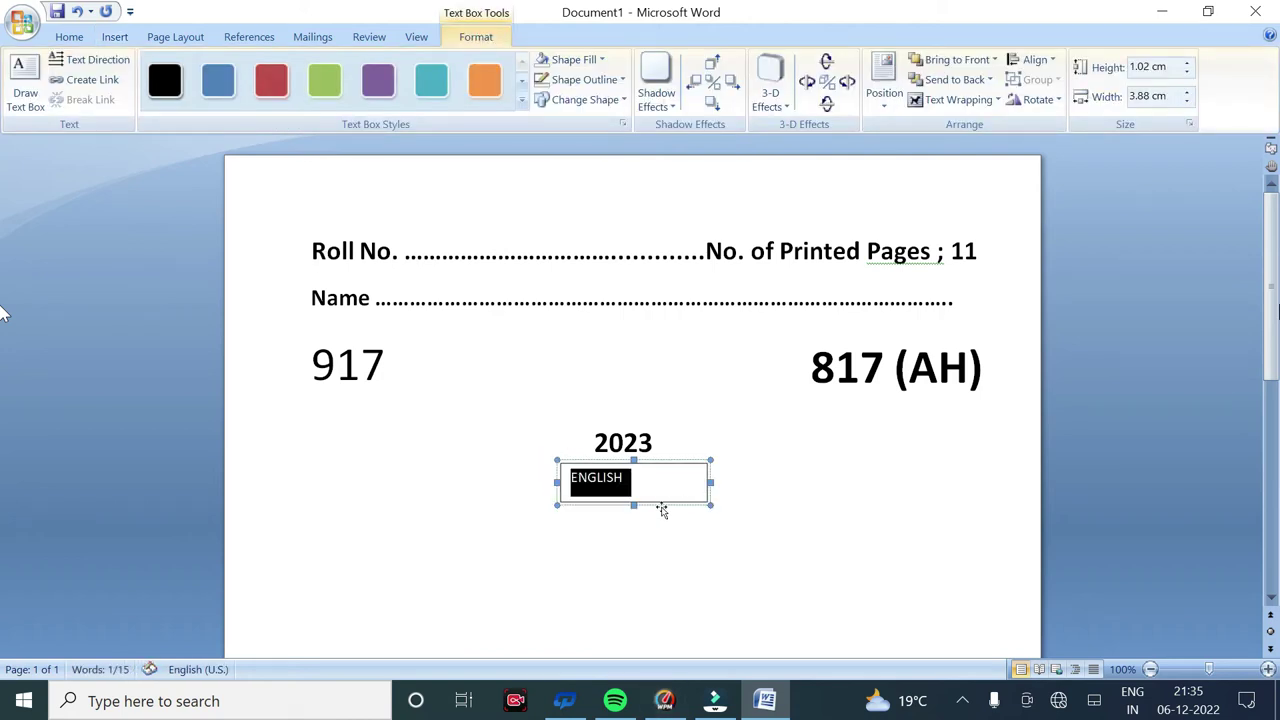
{"action": "left_click", "coordinate": [575, 59]}
{"action": "left_click", "coordinate": [585, 79]}
{"action": "left_click", "coordinate": [504, 238]}
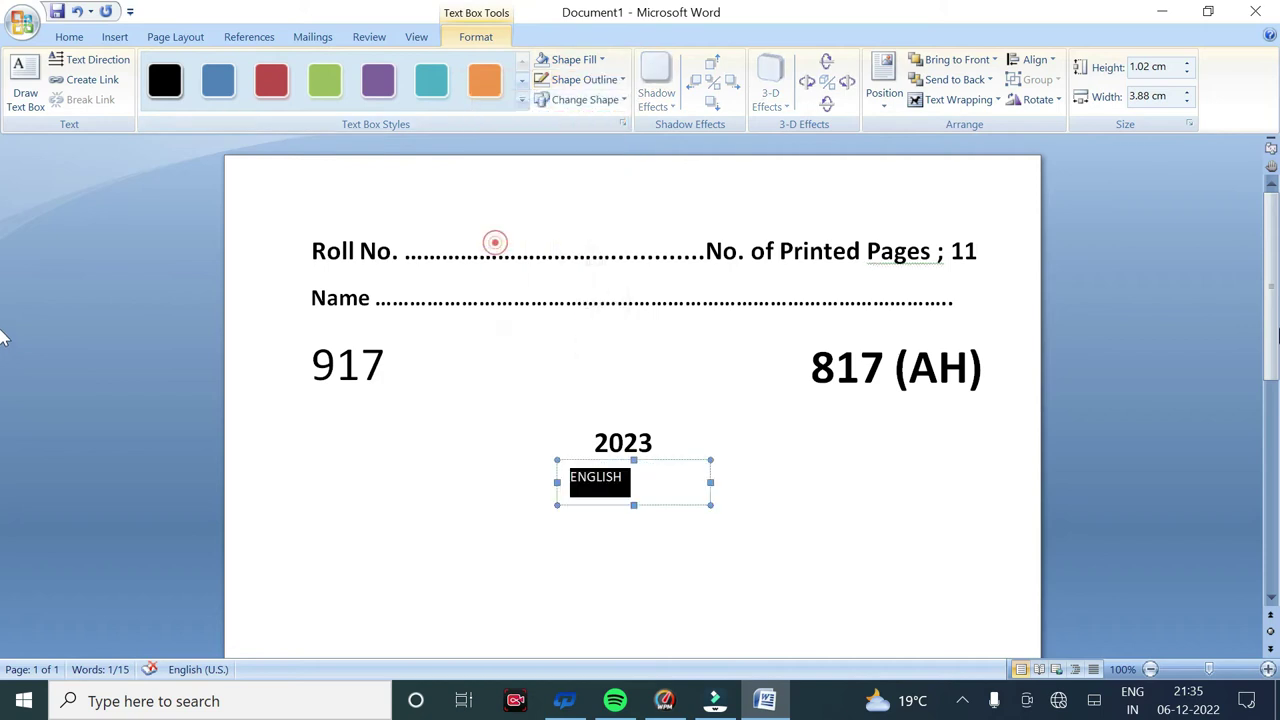
Make ENGLISH bold at 22 pt.
{"action": "left_click", "coordinate": [69, 36]}
{"action": "double_click", "coordinate": [310, 67]}
{"action": "left_click", "coordinate": [310, 67]}
{"action": "double_click", "coordinate": [310, 67]}
{"action": "left_click", "coordinate": [310, 67]}
{"action": "left_click", "coordinate": [153, 97]}
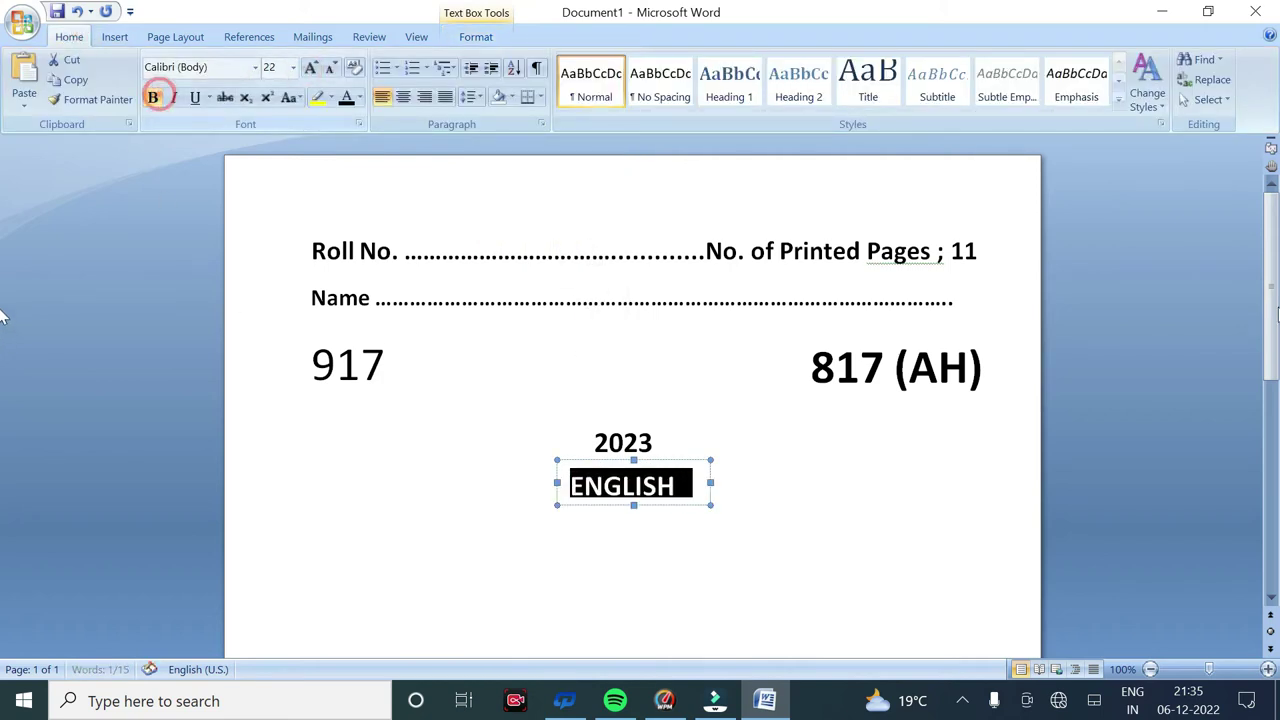
Nudge the ENGLISH box right so it centres under 2023.
{"action": "left_click", "coordinate": [697, 486]}
{"action": "left_click", "coordinate": [694, 503]}
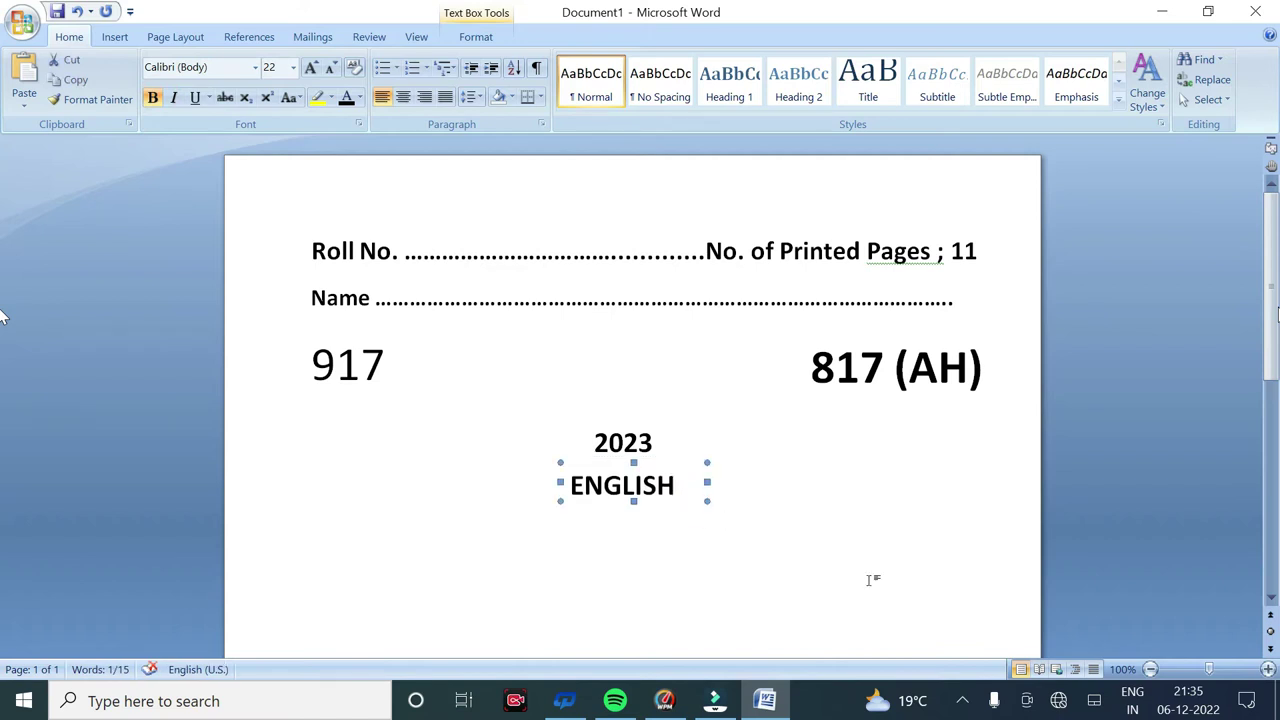
{"action": "key", "text": "Right"}
{"action": "key", "text": "Right"}
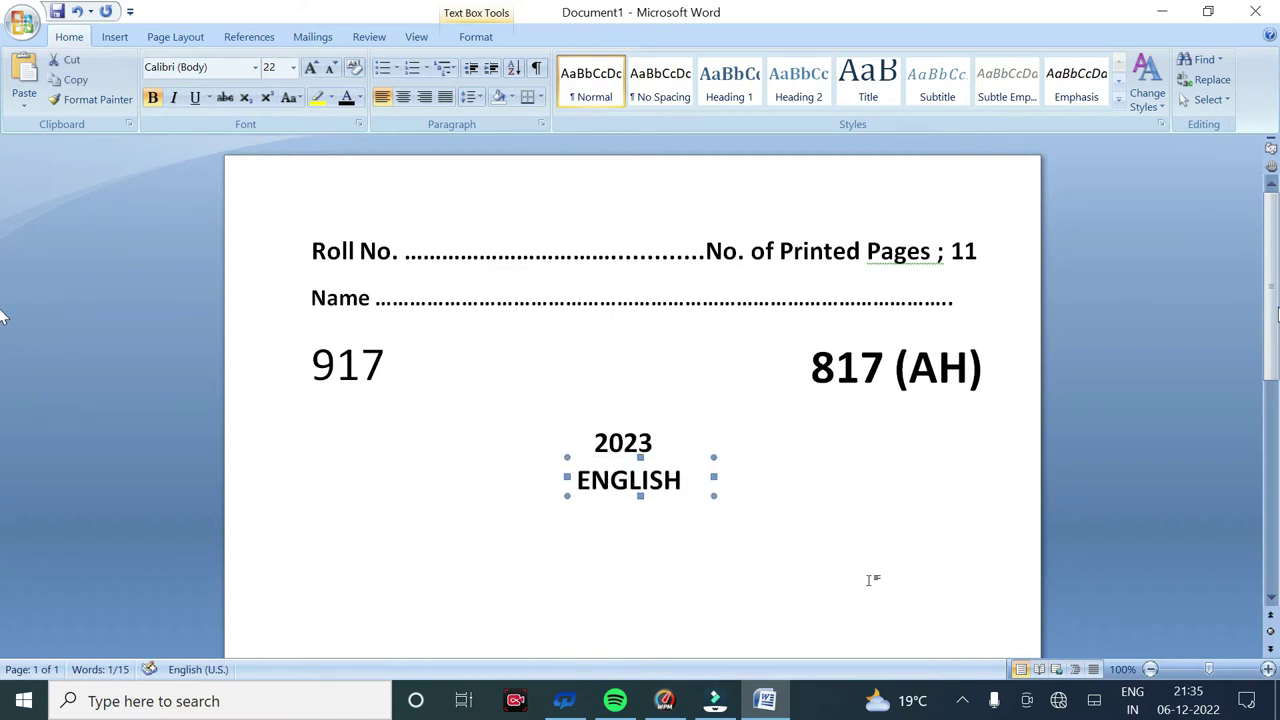
{"action": "left_click", "coordinate": [1094, 452]}
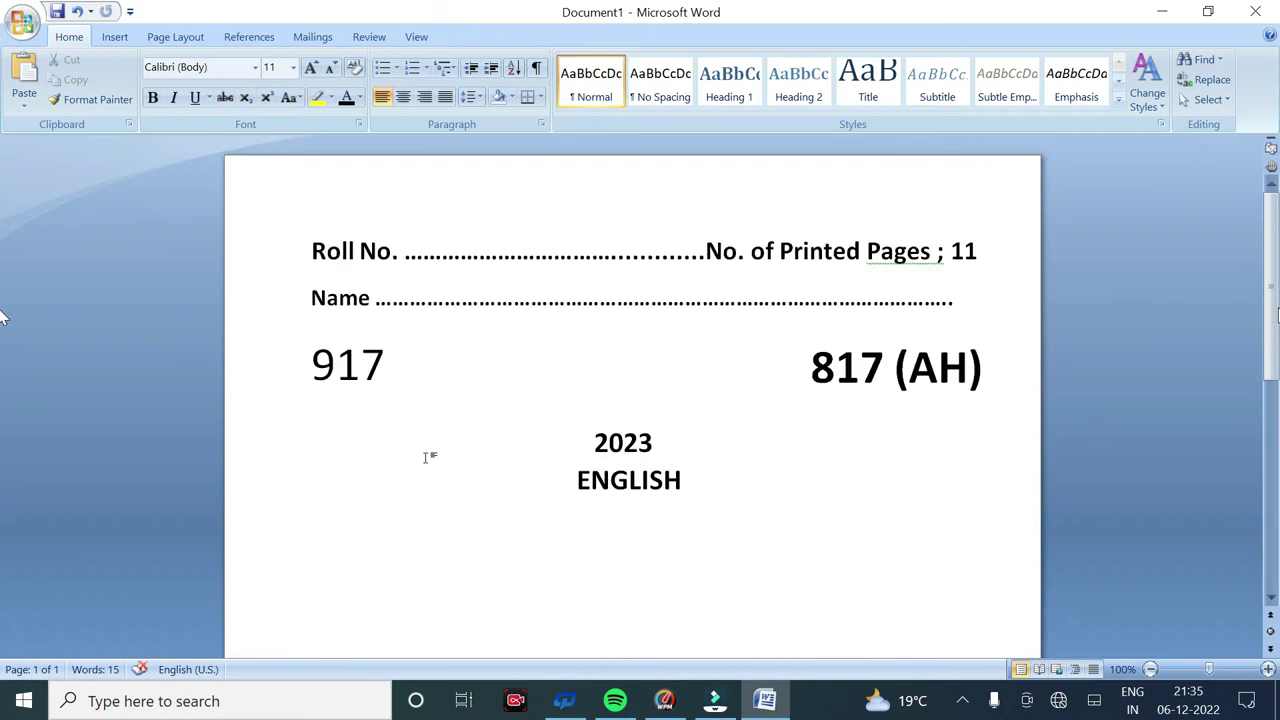
{"action": "left_click", "coordinate": [114, 40]}
{"action": "left_click", "coordinate": [268, 75]}
{"action": "left_click", "coordinate": [87, 150]}
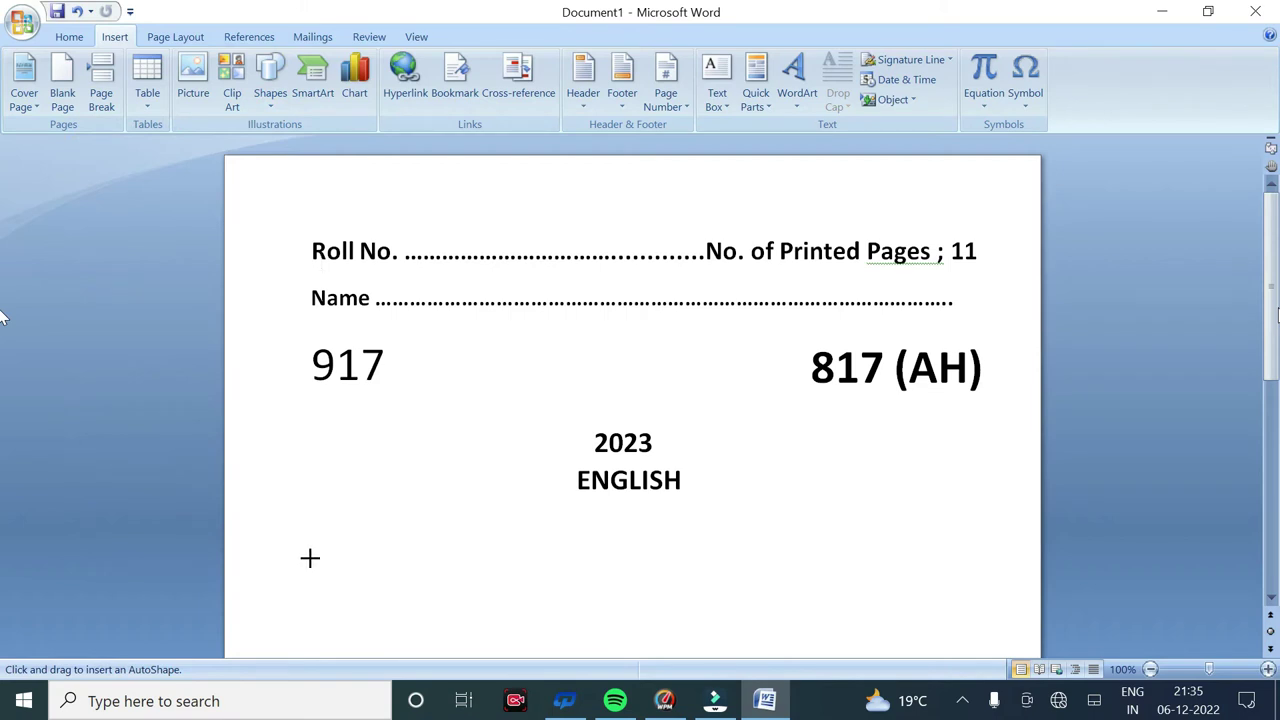
Draw a thick horizontal line across the page width below ENGLISH.
{"action": "left_click_drag", "start_coordinate": [309, 566], "coordinate": [976, 565]}
{"action": "left_click", "coordinate": [667, 83]}
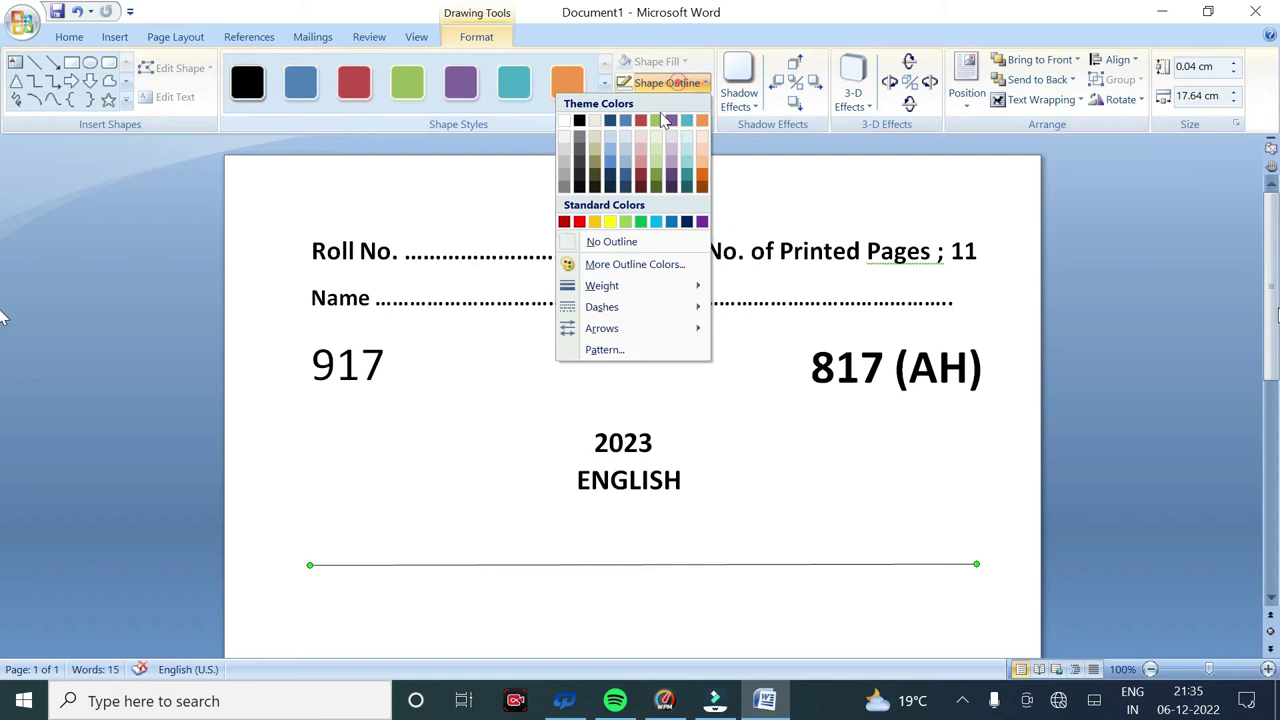
{"action": "mouse_move", "coordinate": [600, 290]}
{"action": "left_click", "coordinate": [505, 349]}
{"action": "left_click", "coordinate": [109, 404]}
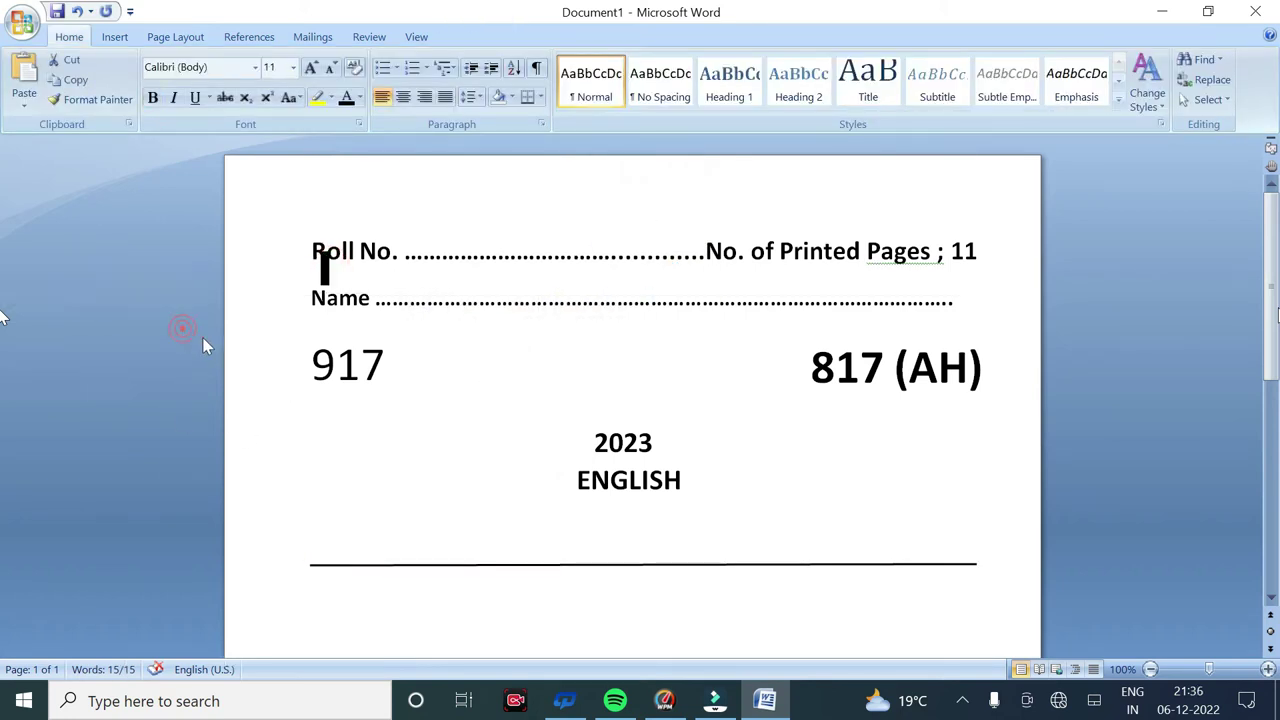
{"action": "left_click", "coordinate": [114, 37]}
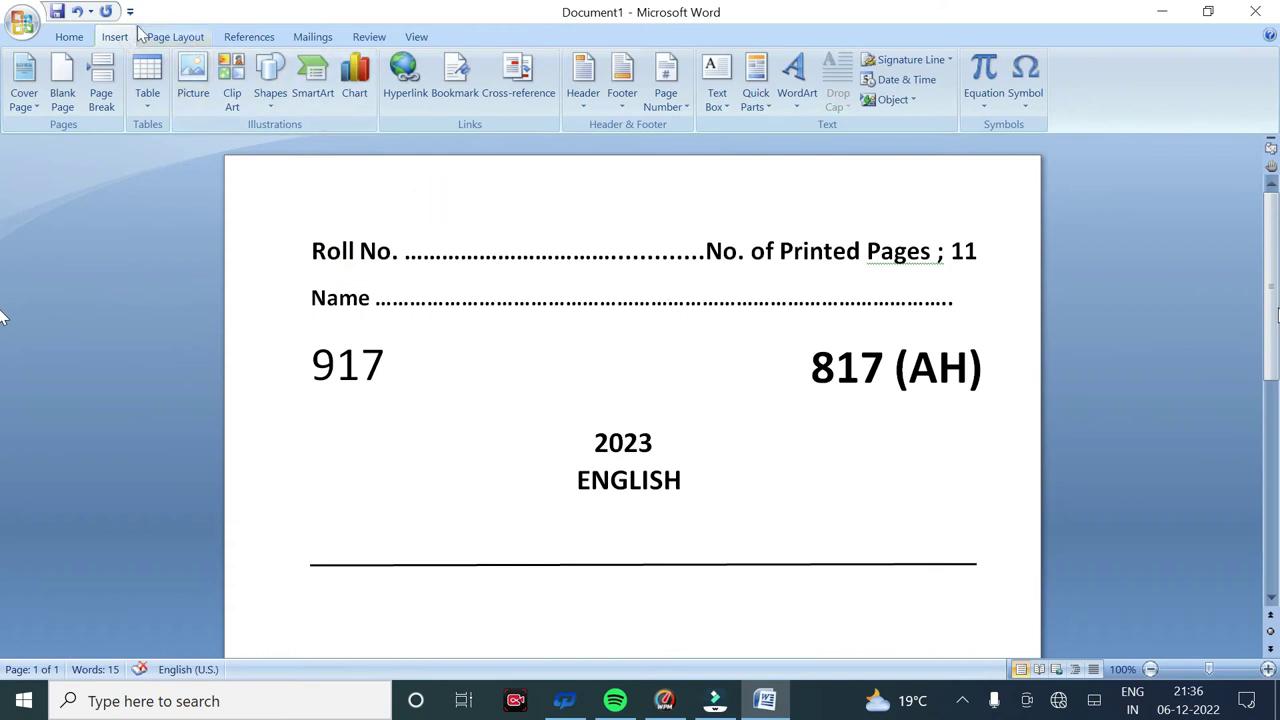
{"action": "left_click", "coordinate": [260, 88]}
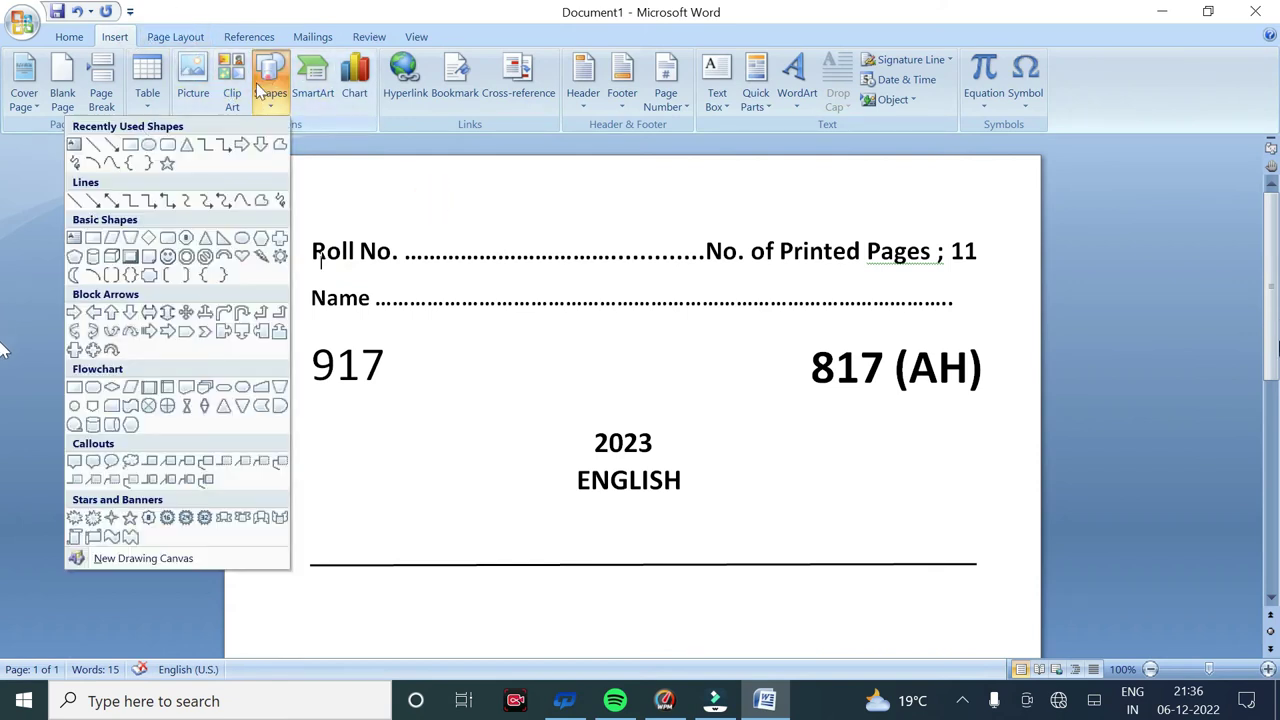
Draw a wide borderless text box above the rule containing the Time and Max. Marks text.
{"action": "left_click", "coordinate": [73, 144]}
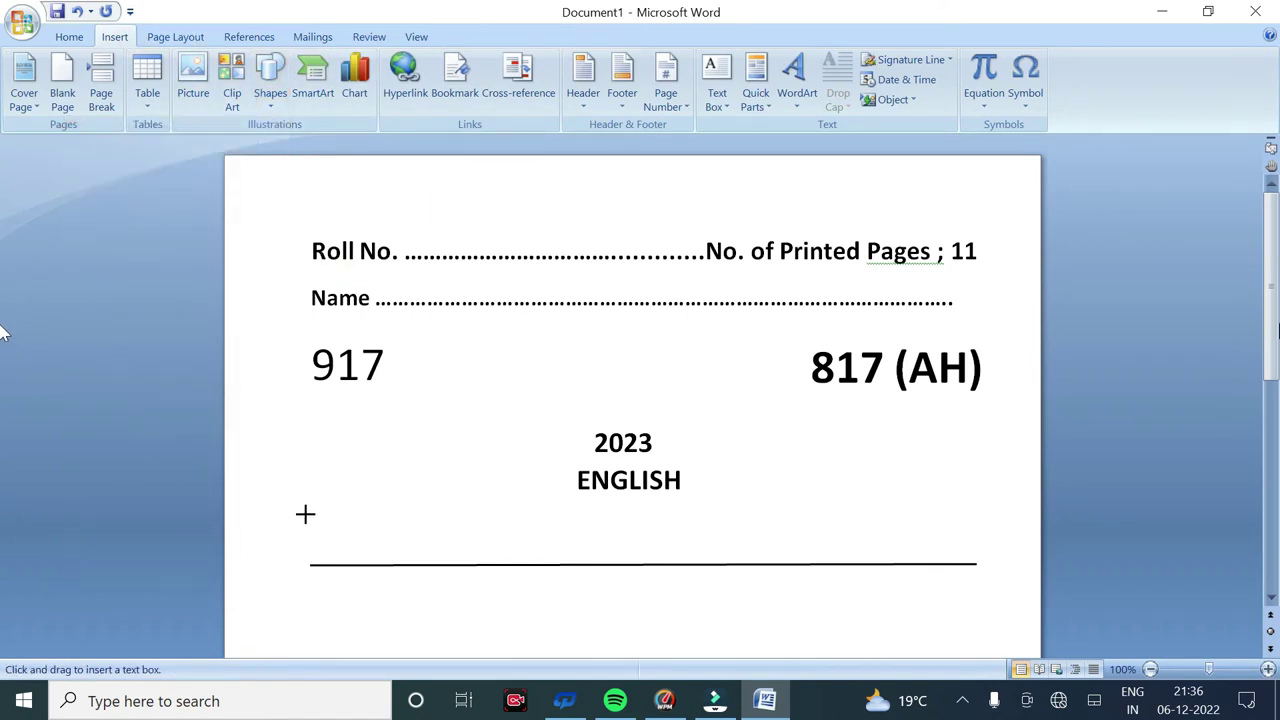
{"action": "left_click_drag", "start_coordinate": [312, 530], "coordinate": [977, 557]}
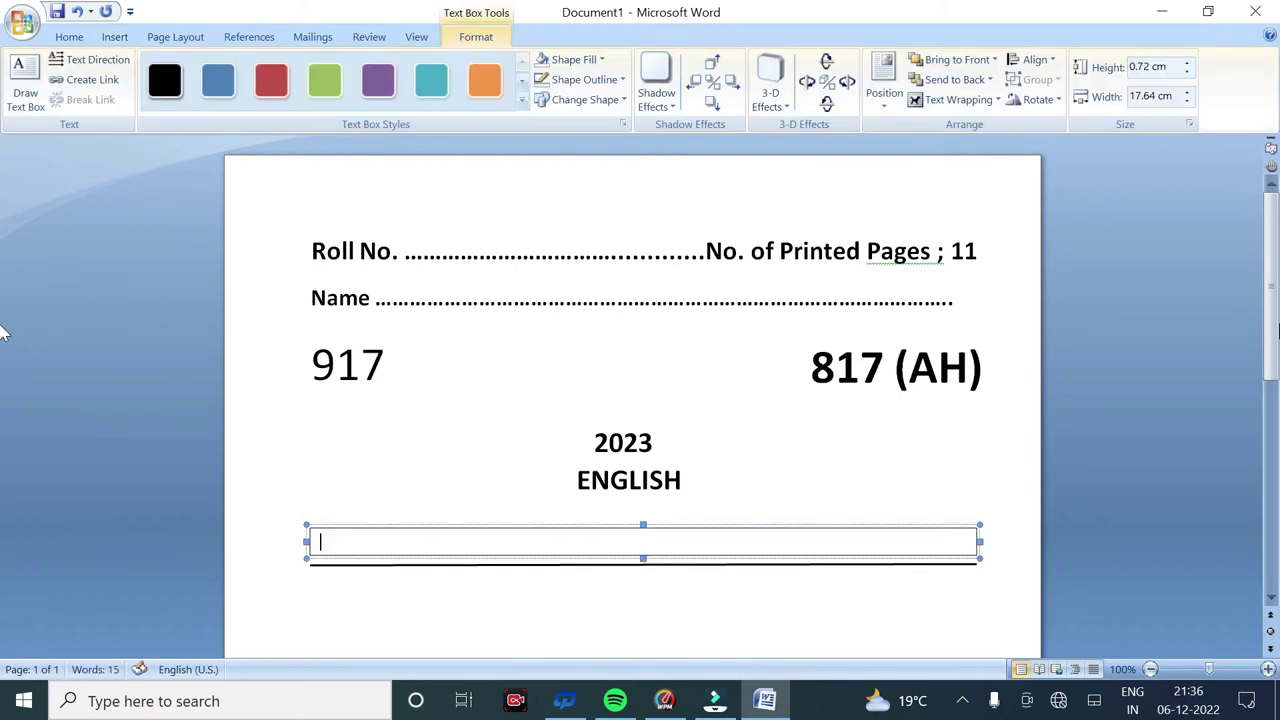
{"action": "type", "text": "Time; Three Ho"}
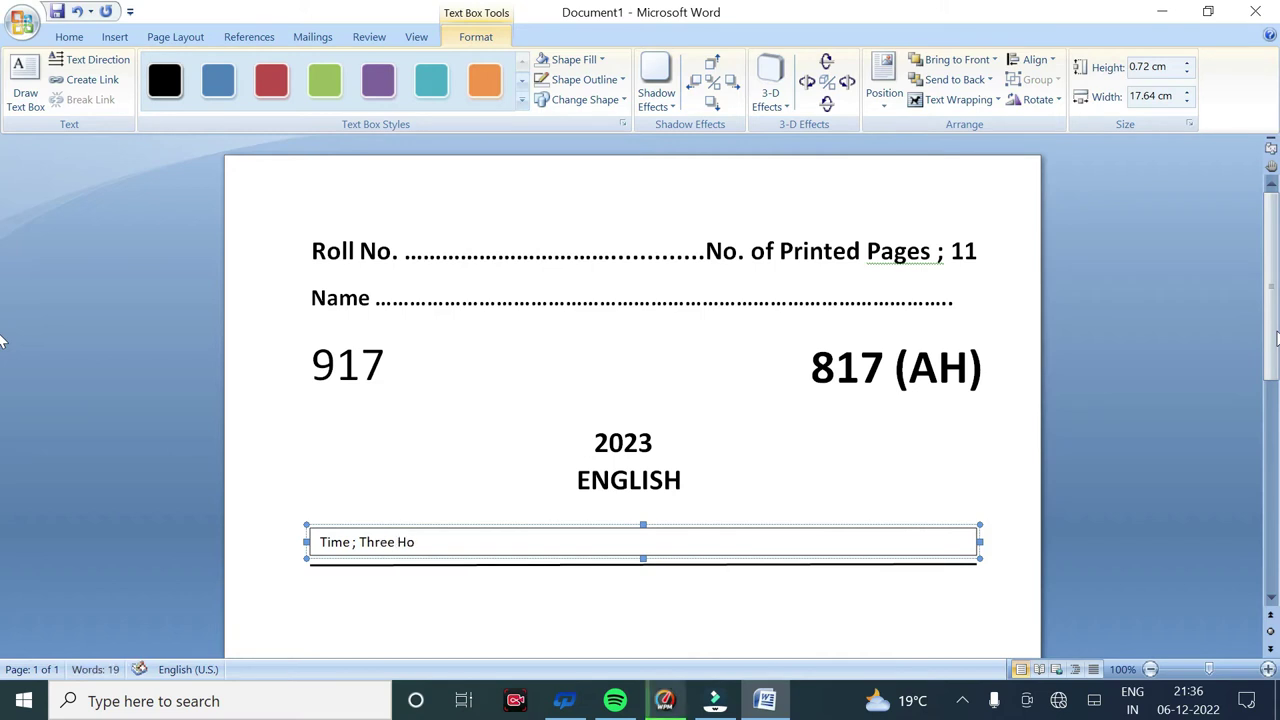
{"action": "type", "text": "15"}
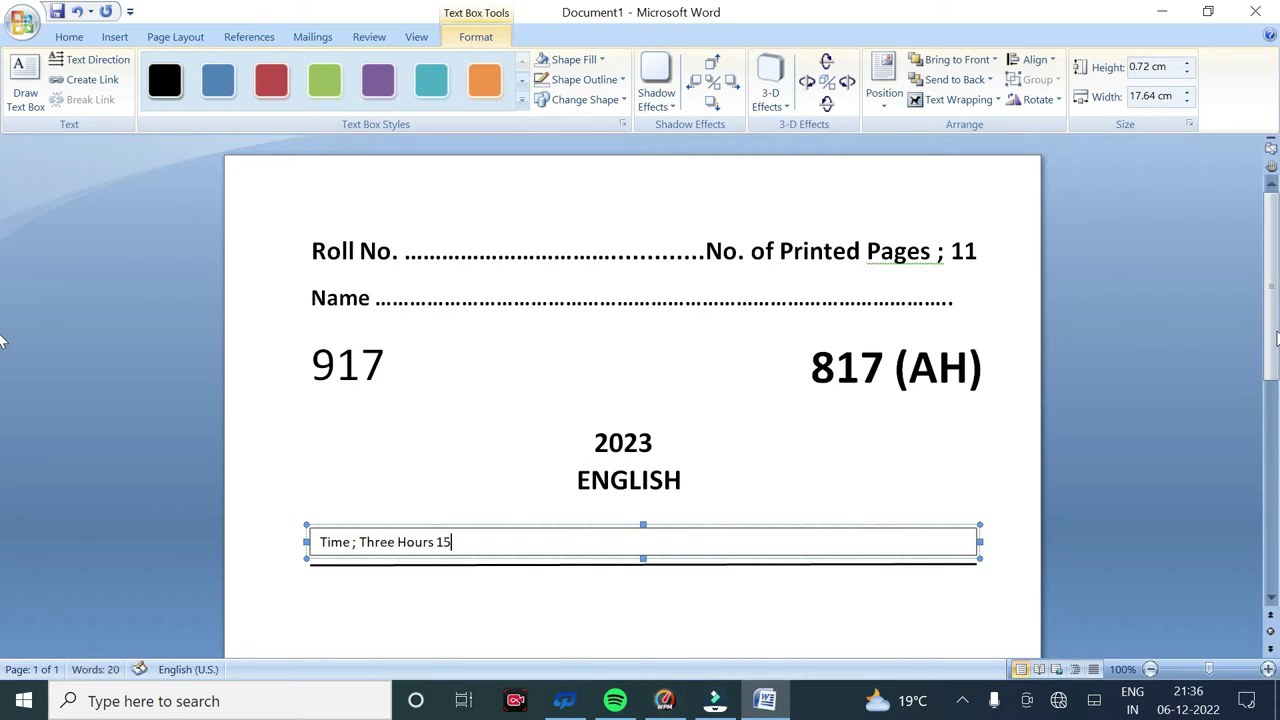
{"action": "type", "text": " Mi"}
{"action": "type", "text": "nut"}
{"action": "type", "text": " Max. M"}
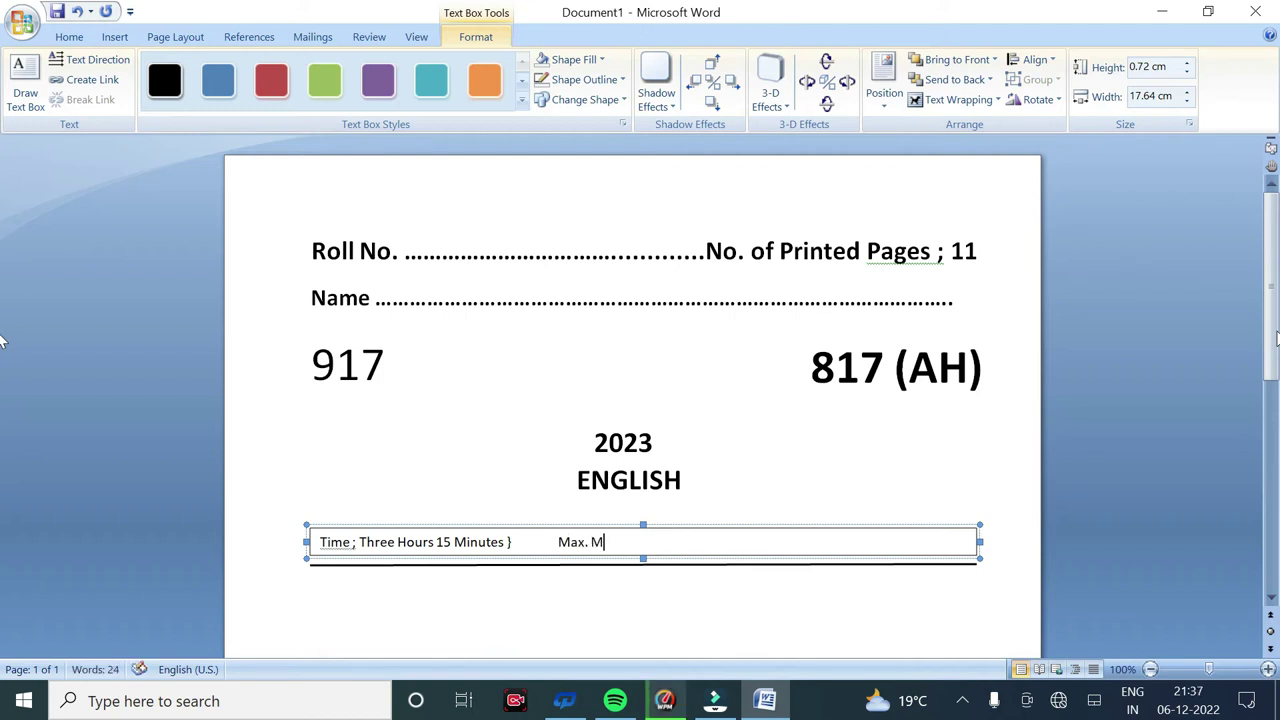
{"action": "type", "text": "ks"}
{"action": "type", "text": "7"}
{"action": "key", "text": "ctrl+a"}
{"action": "left_click", "coordinate": [574, 59]}
{"action": "left_click", "coordinate": [500, 214]}
{"action": "left_click", "coordinate": [604, 82]}
{"action": "left_click", "coordinate": [512, 237]}
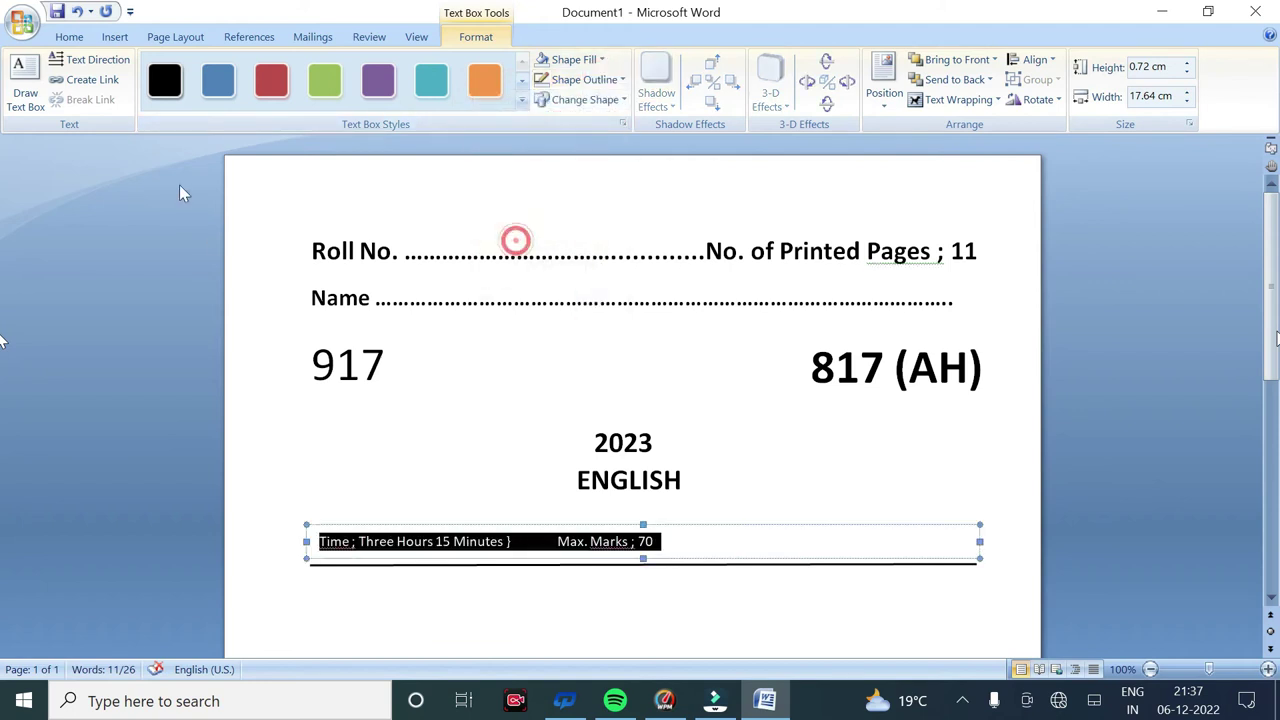
Make the Time/Max. Marks text italic at size 20, enlarging the box to fit.
{"action": "left_click", "coordinate": [69, 36]}
{"action": "left_click", "coordinate": [312, 69]}
{"action": "left_click", "coordinate": [312, 69]}
{"action": "left_click", "coordinate": [312, 69]}
{"action": "left_click", "coordinate": [312, 69]}
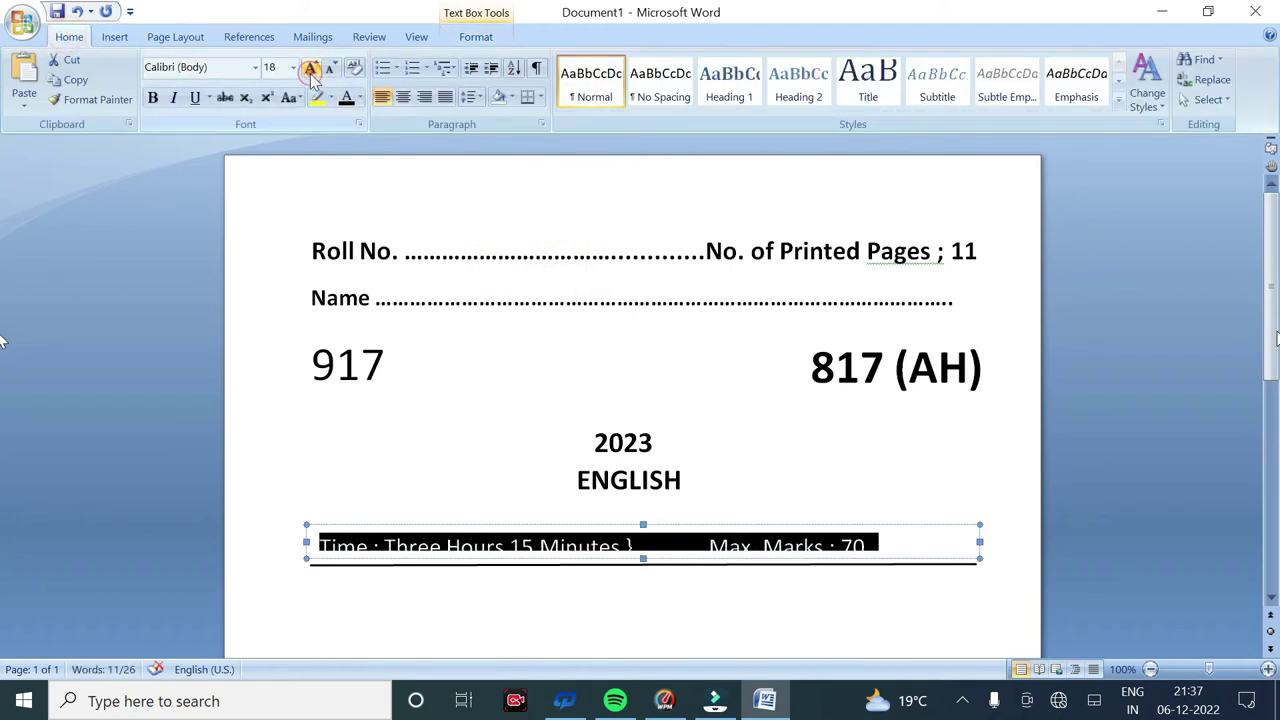
{"action": "left_click_drag", "start_coordinate": [643, 558], "coordinate": [643, 576]}
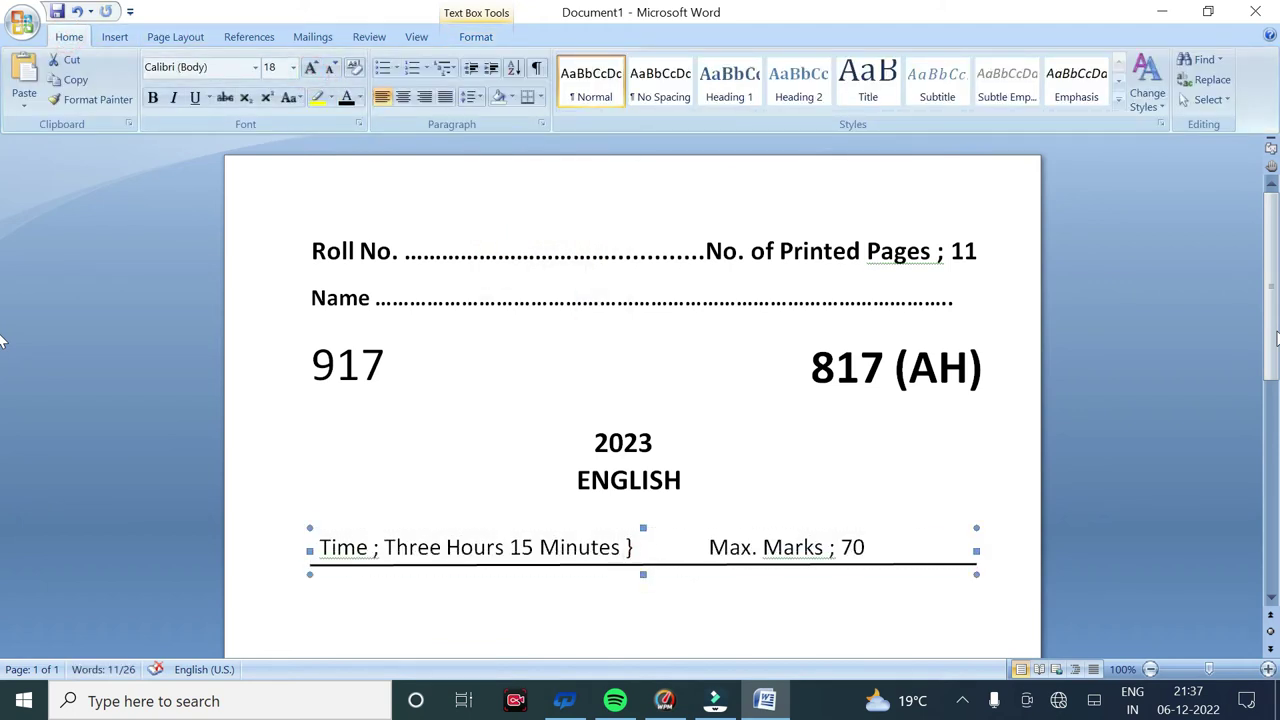
{"action": "triple_click", "coordinate": [330, 547]}
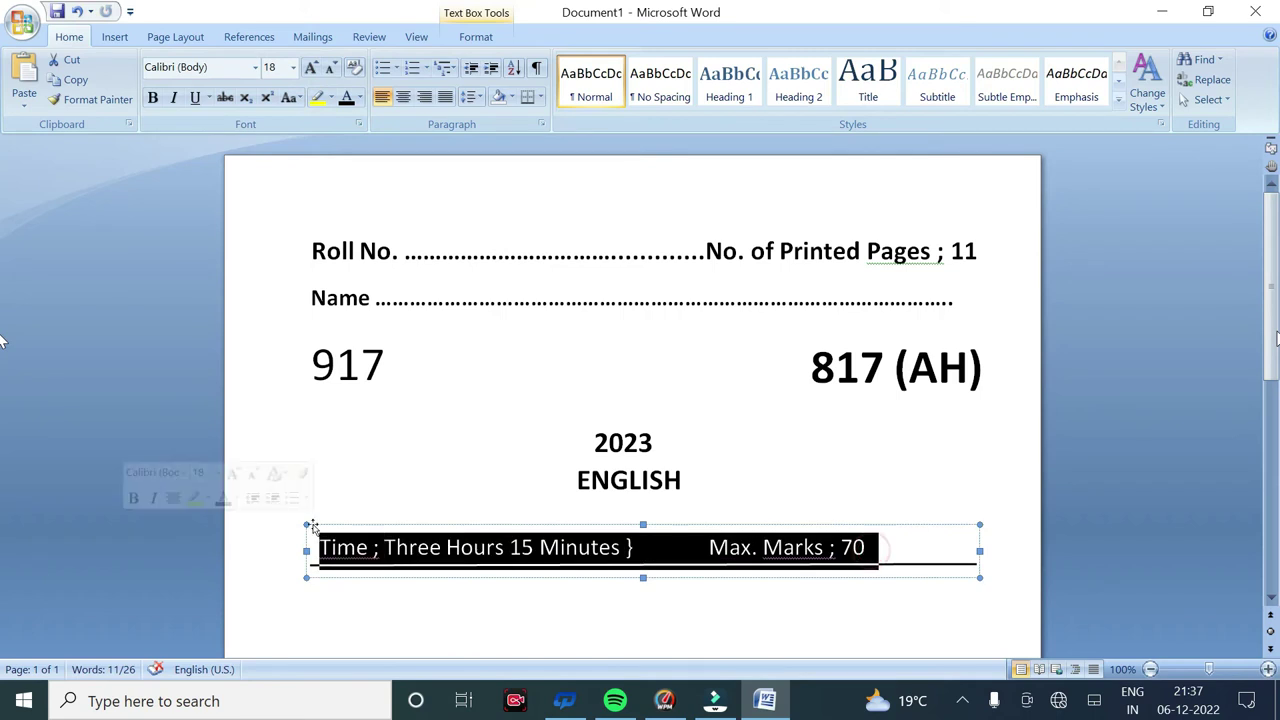
{"action": "left_click", "coordinate": [175, 99]}
{"action": "left_click", "coordinate": [312, 69]}
{"action": "left_click", "coordinate": [312, 69]}
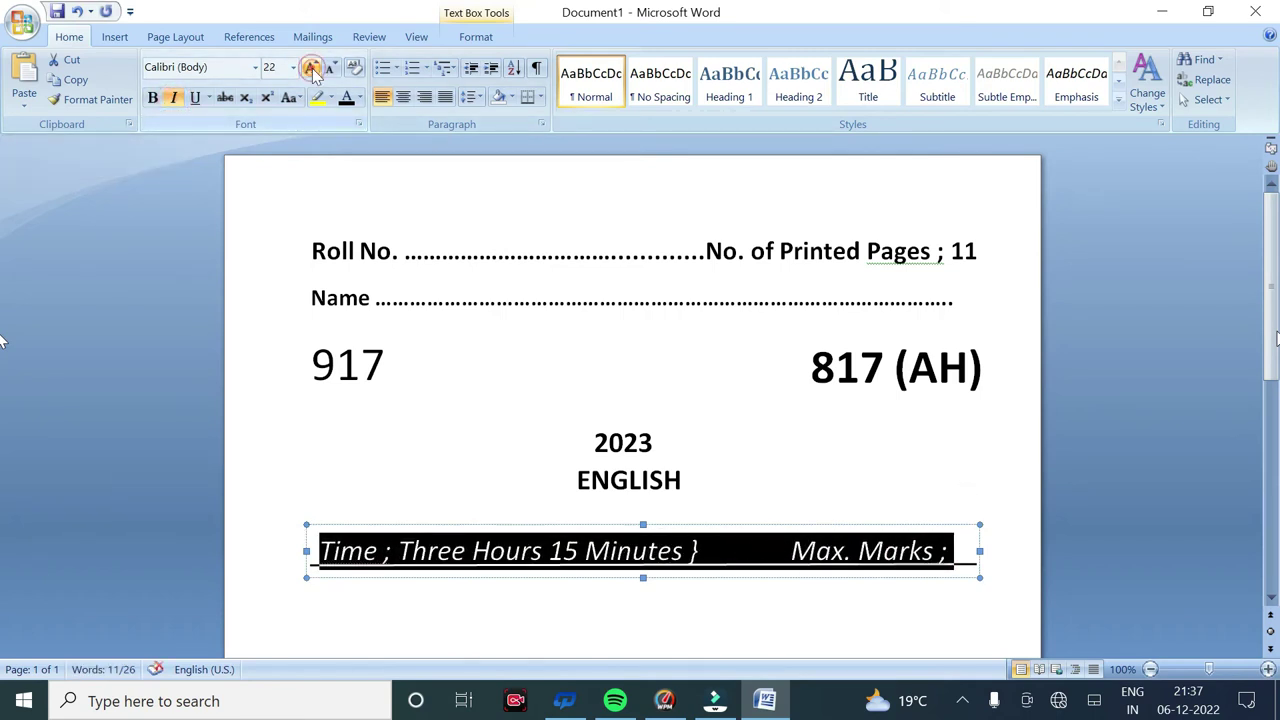
{"action": "left_click", "coordinate": [330, 67]}
Reposition and widen the text box so '70' shows at the end.
{"action": "left_click", "coordinate": [937, 548]}
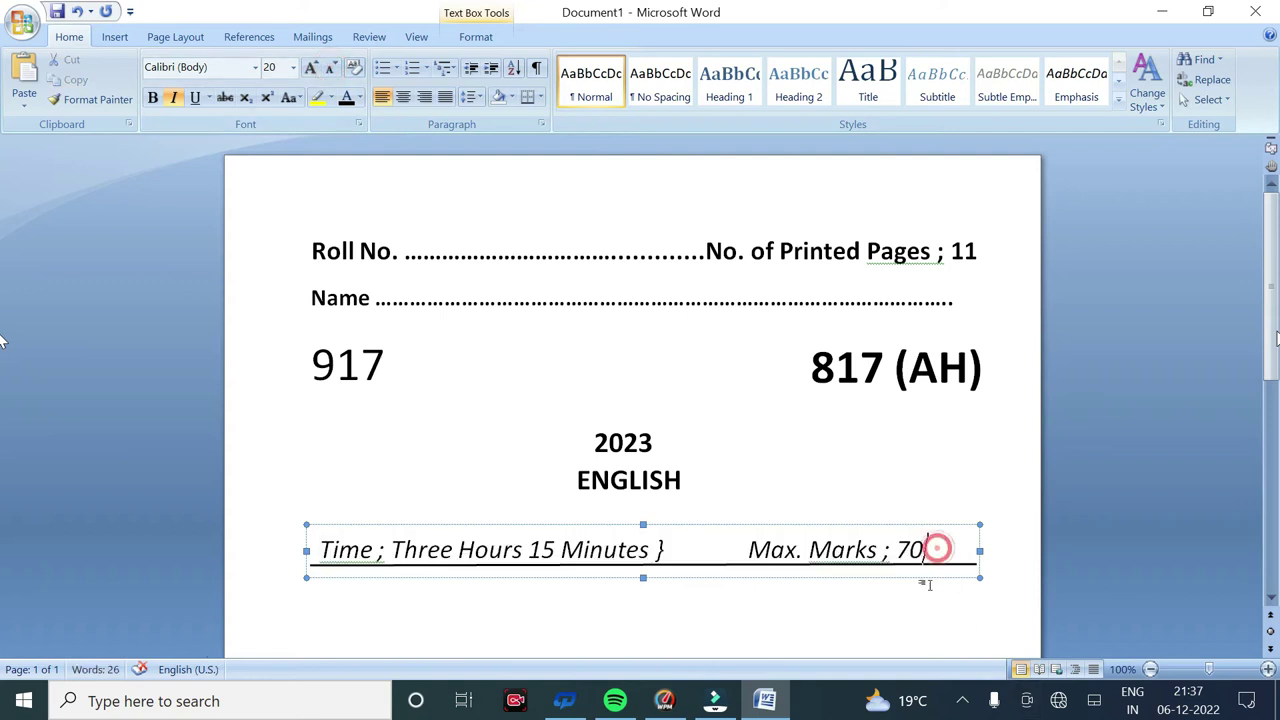
{"action": "left_click", "coordinate": [930, 577]}
{"action": "key", "text": "Right"}
{"action": "key", "text": "Right"}
{"action": "key", "text": "ctrl+Right"}
{"action": "key", "text": "ctrl+Right"}
{"action": "key", "text": "ctrl+Right"}
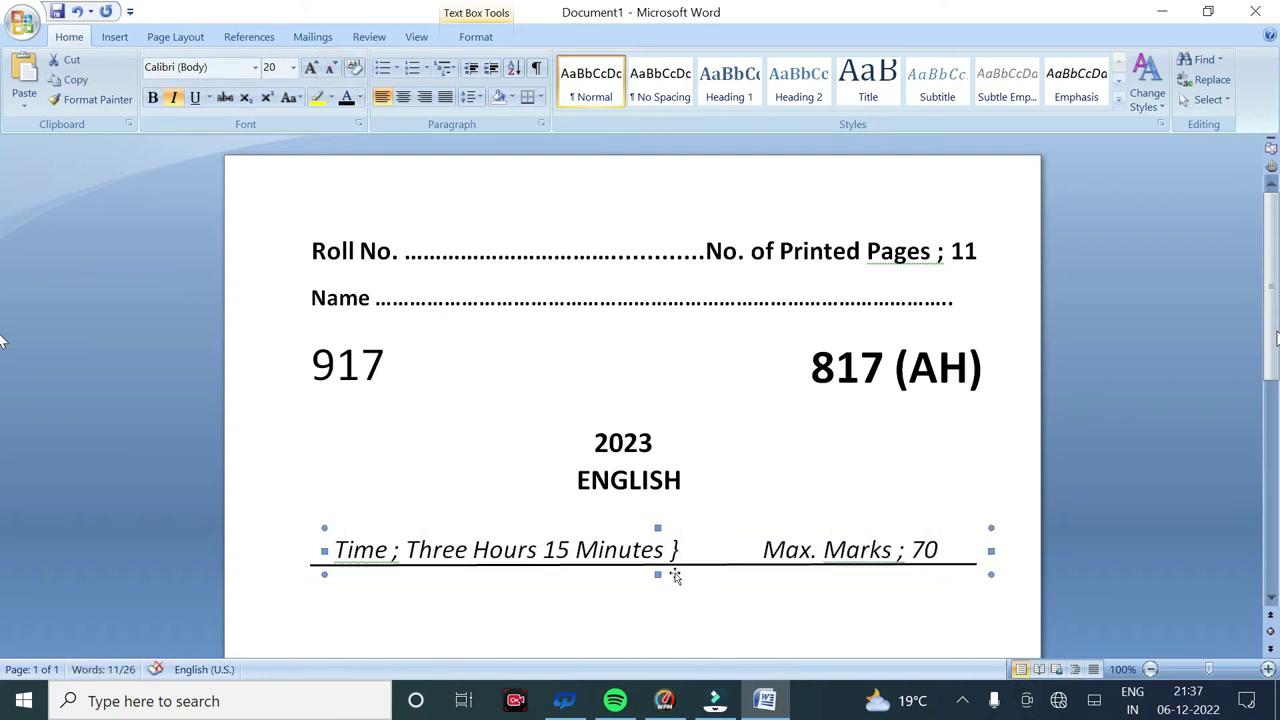
{"action": "key", "text": "Left"}
{"action": "key", "text": "Left"}
{"action": "key", "text": "Left"}
{"action": "key", "text": "Left"}
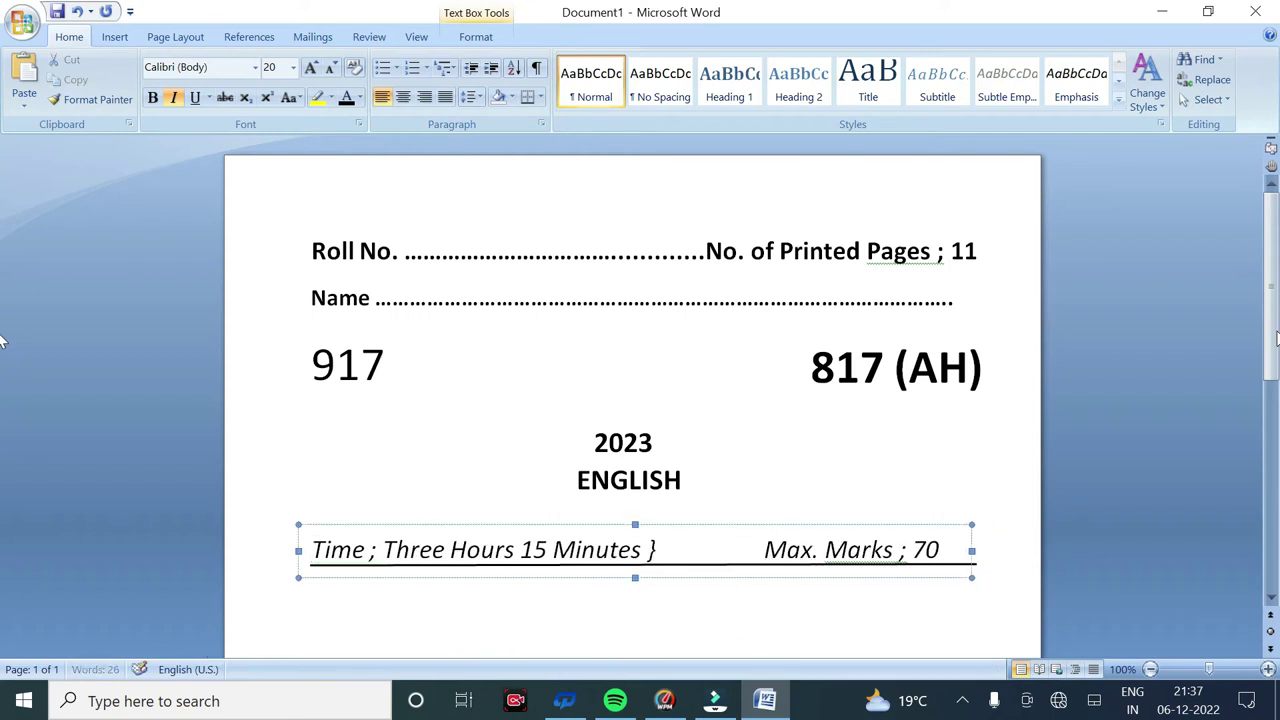
{"action": "key", "text": "Escape"}
{"action": "key", "text": "shift+Right"}
{"action": "key", "text": "shift+Right"}
{"action": "key", "text": "shift+Right"}
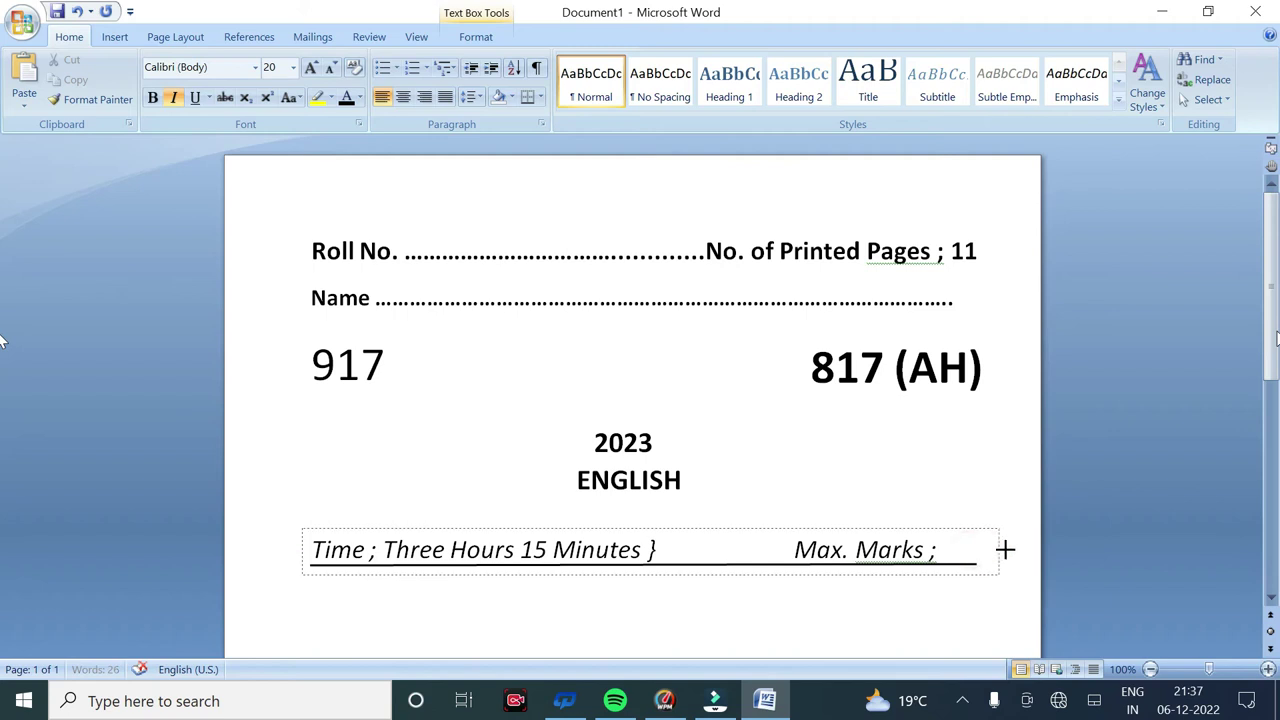
{"action": "type", "text": "70"}
Add '[' before Max. Marks and replace the brace after Minutes with ']'.
{"action": "left_click", "coordinate": [796, 550]}
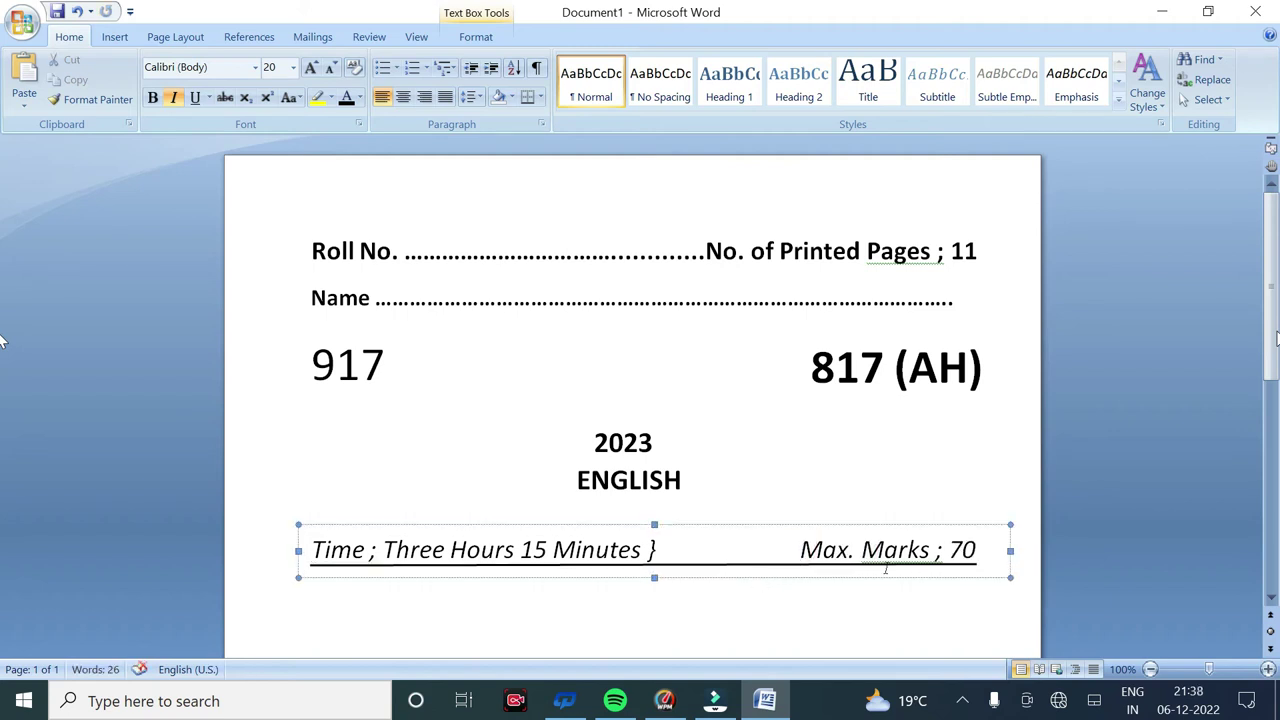
{"action": "key", "text": "Left"}
{"action": "type", "text": "["}
{"action": "left_click", "coordinate": [659, 550]}
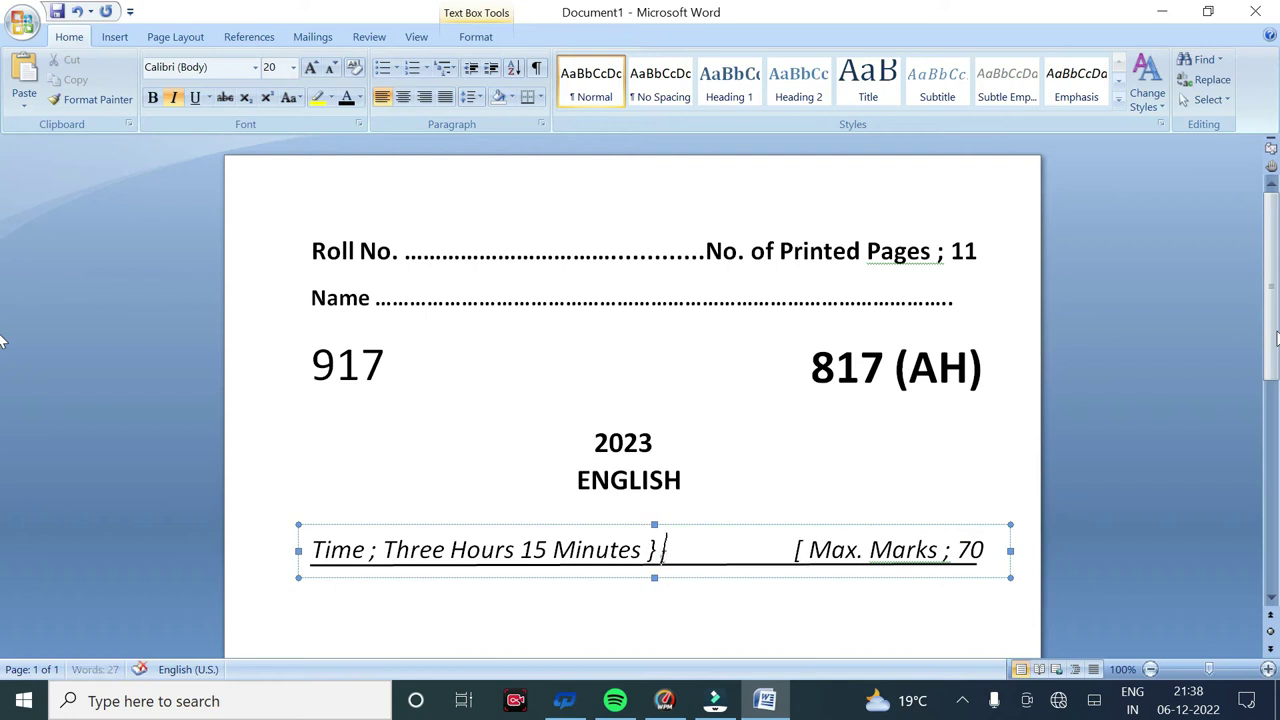
{"action": "key", "text": "BackSpace"}
{"action": "type", "text": "]"}
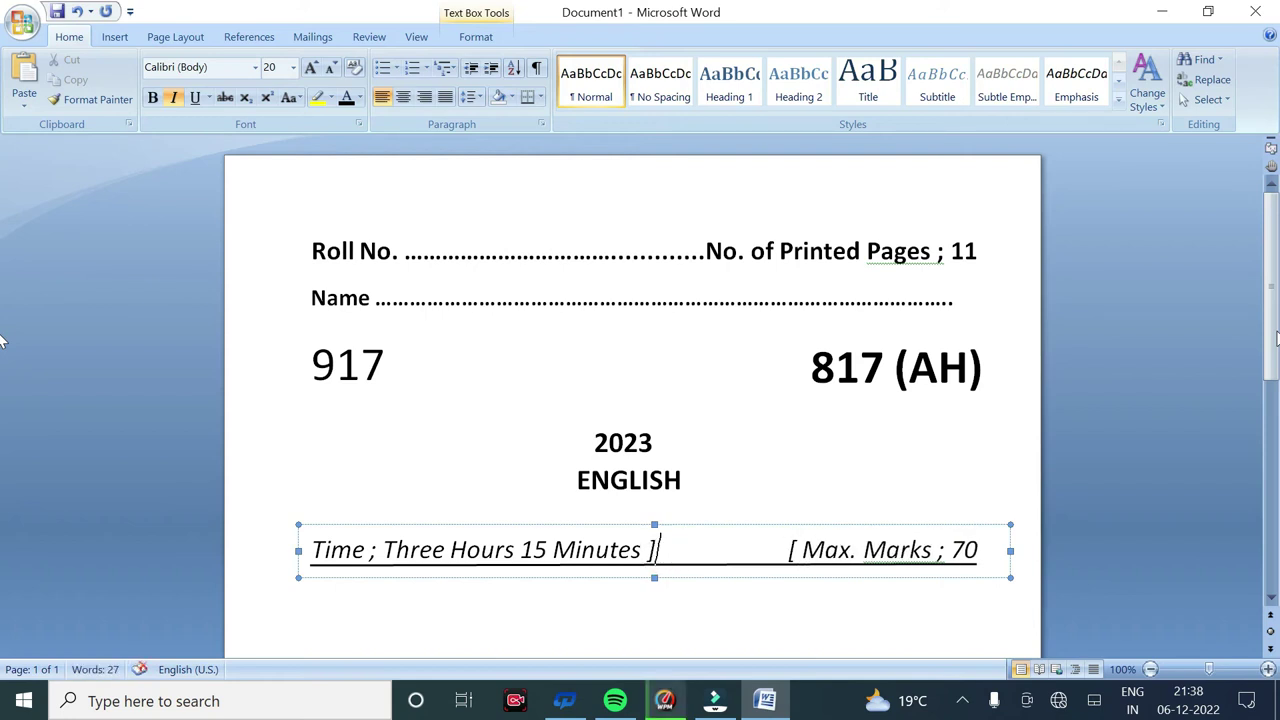
{"action": "left_click", "coordinate": [700, 600]}
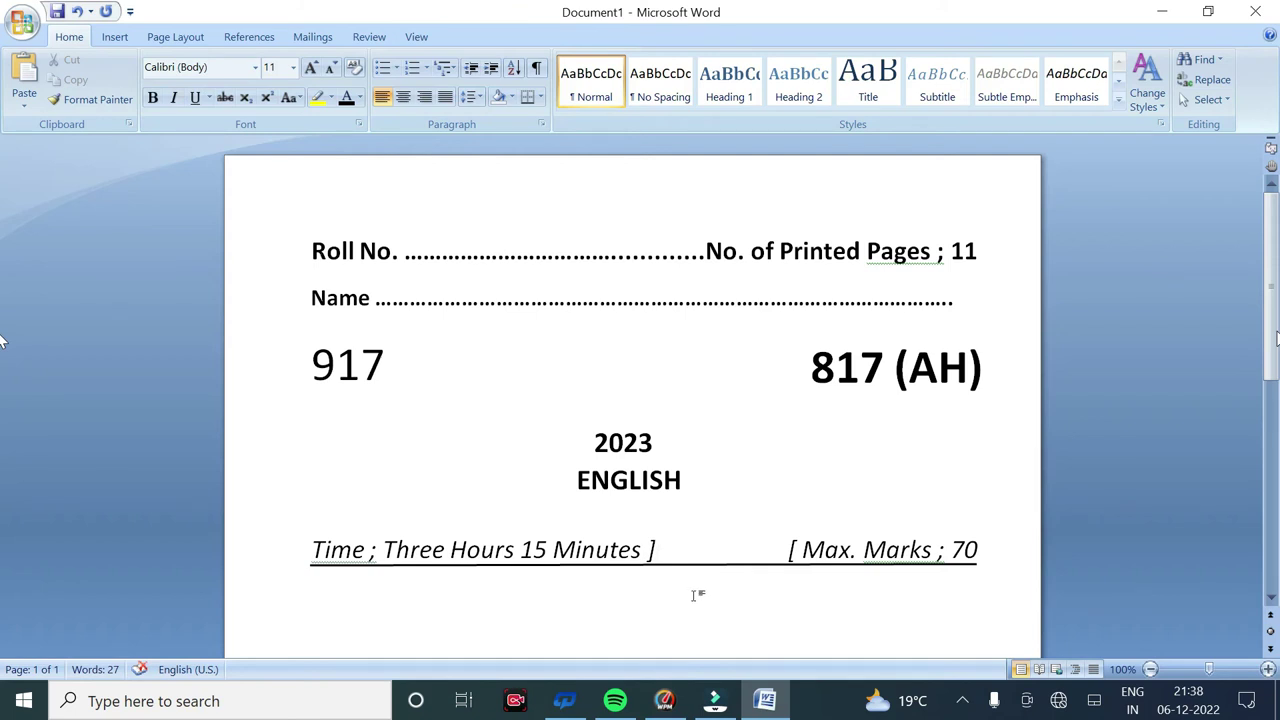
{"action": "scroll", "coordinate": [695, 595], "scroll_direction": "down", "scroll_amount": 1}
Draw a small text box below the Time line and type 'General Instrucyions;'.
{"action": "left_click", "coordinate": [115, 37]}
{"action": "left_click", "coordinate": [274, 90]}
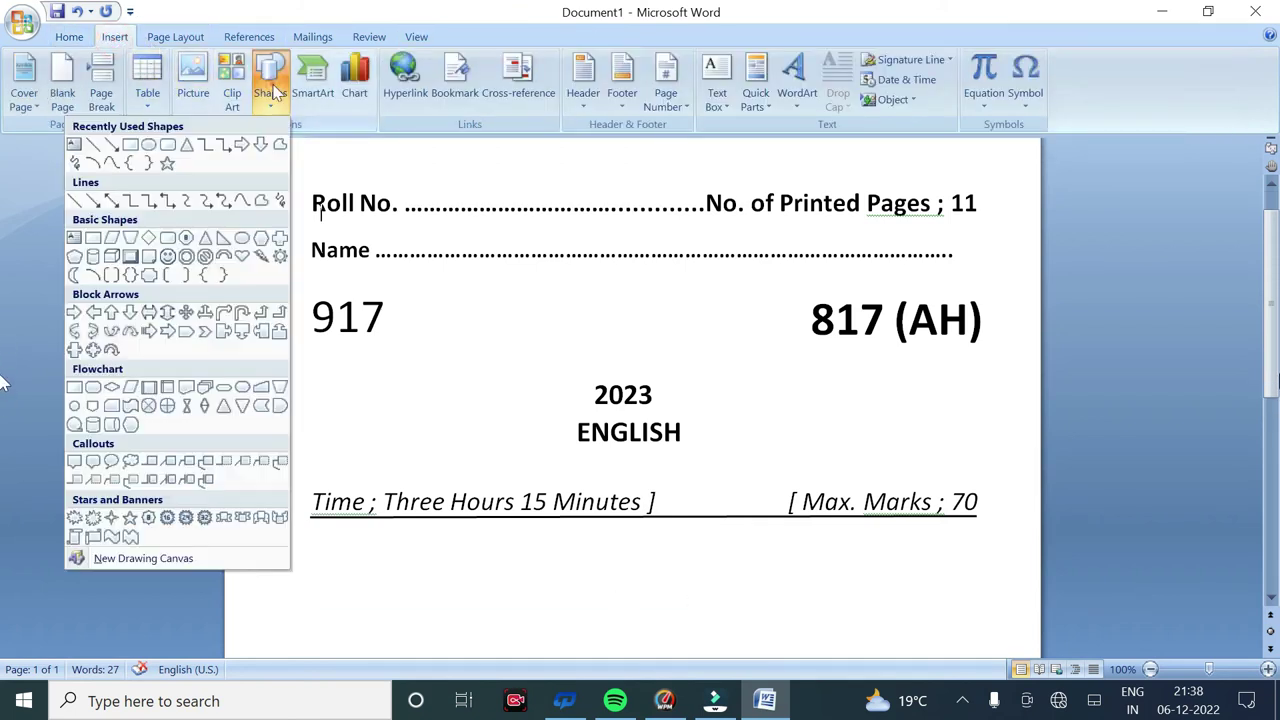
{"action": "left_click", "coordinate": [73, 144]}
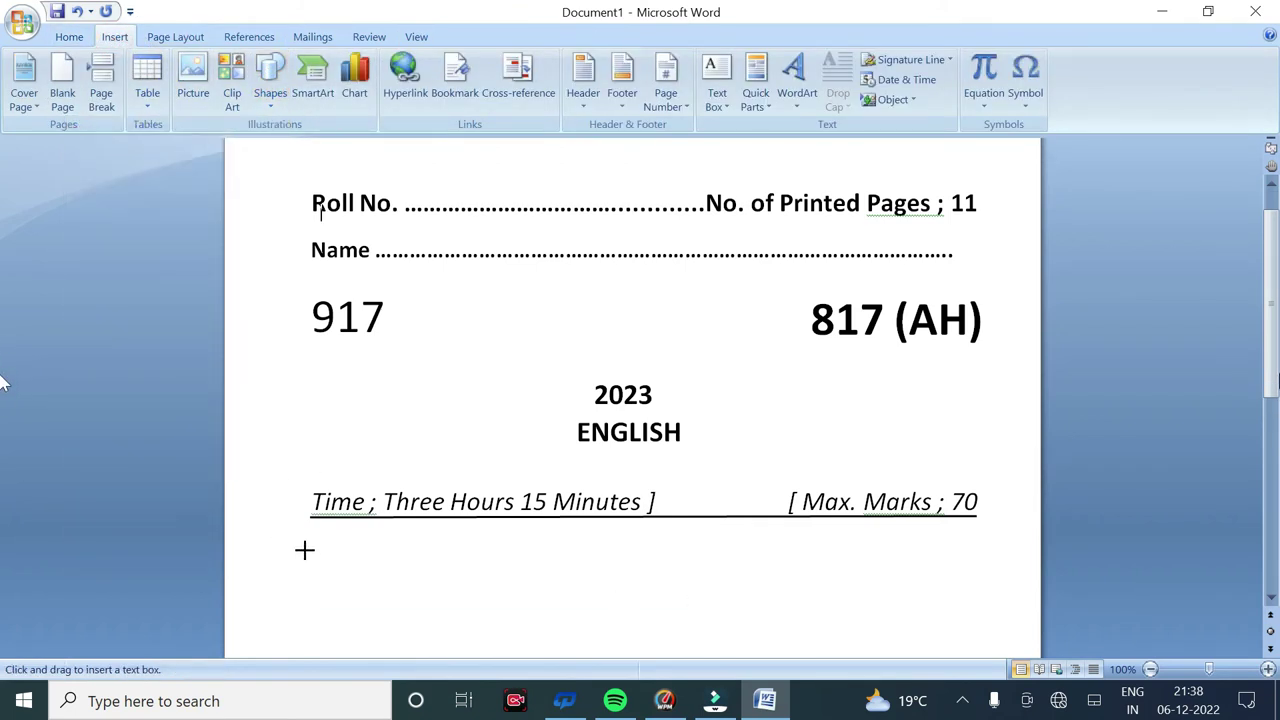
{"action": "left_click_drag", "start_coordinate": [314, 556], "coordinate": [567, 593]}
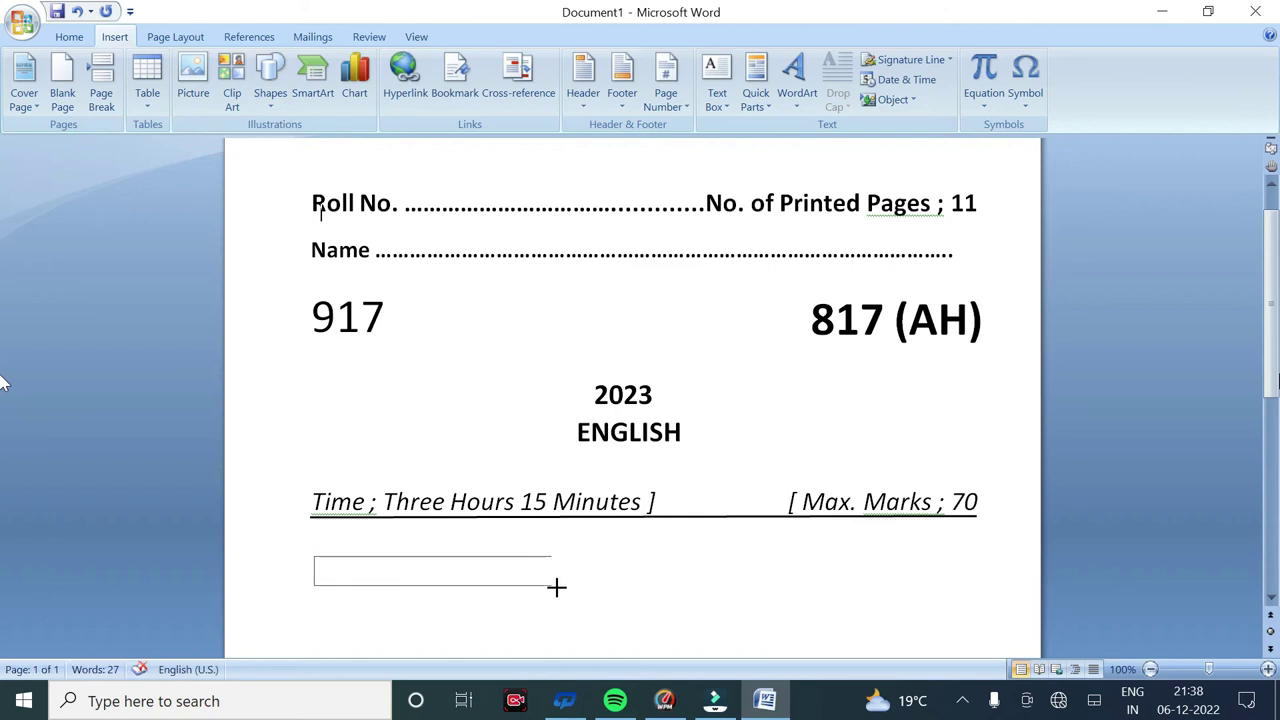
{"action": "type", "text": "G"}
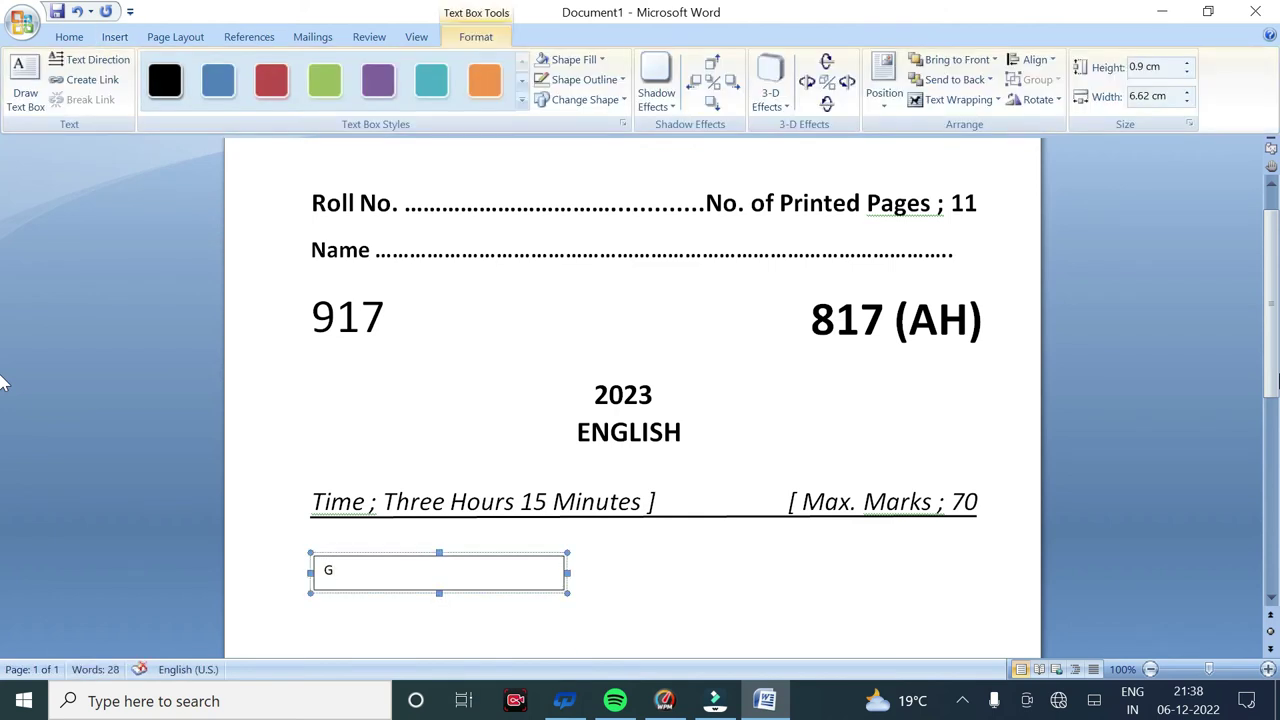
{"action": "type", "text": "ener"}
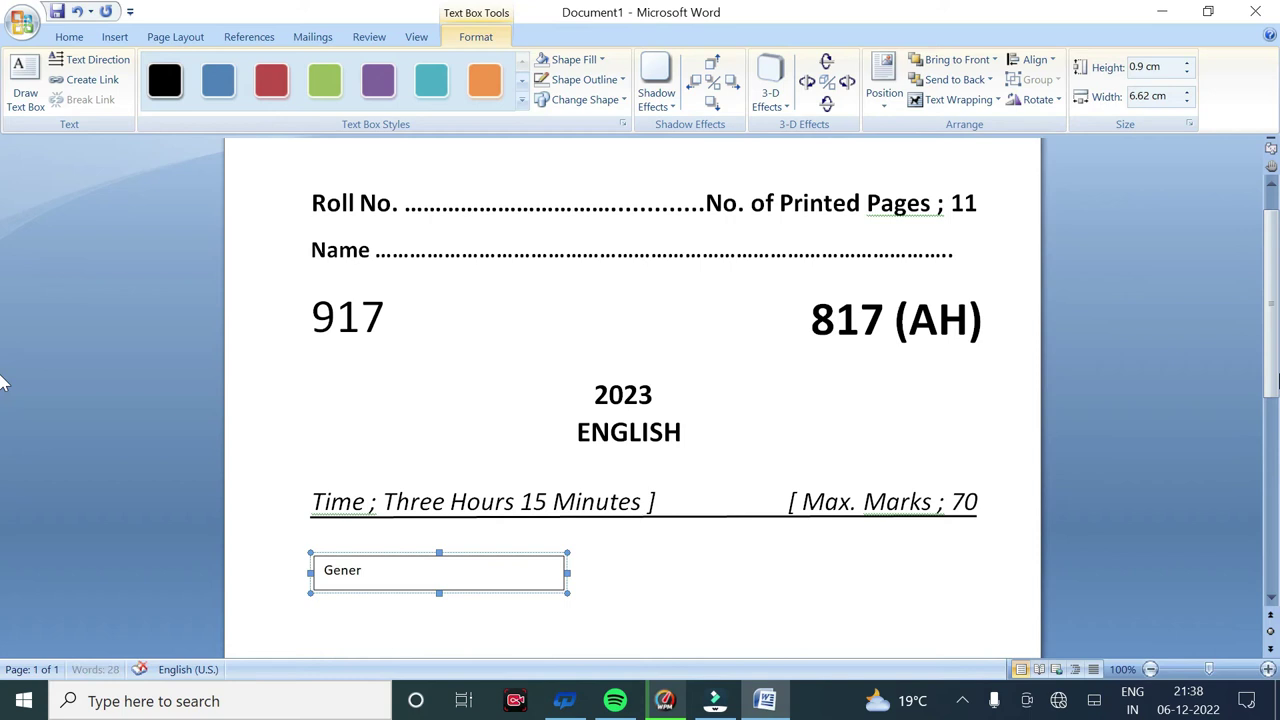
{"action": "type", "text": "al I"}
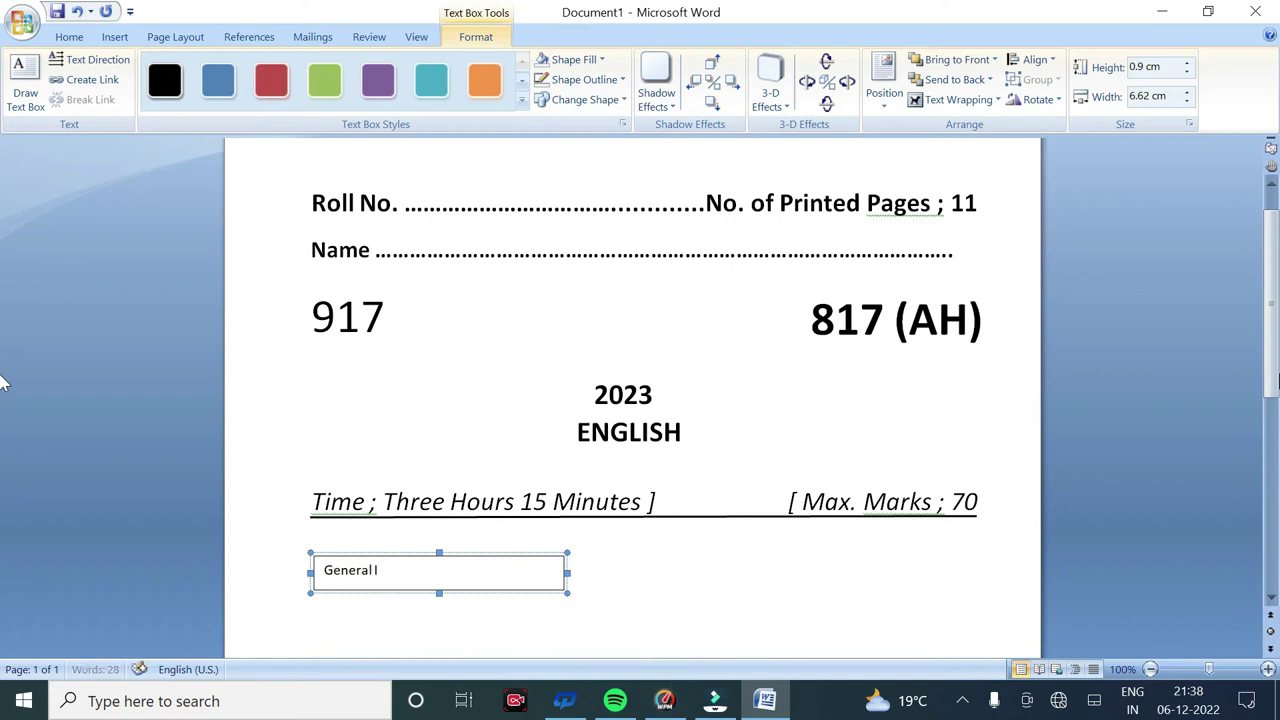
{"action": "type", "text": "nst"}
{"action": "key", "text": "BackSpace"}
{"action": "type", "text": "yions;"}
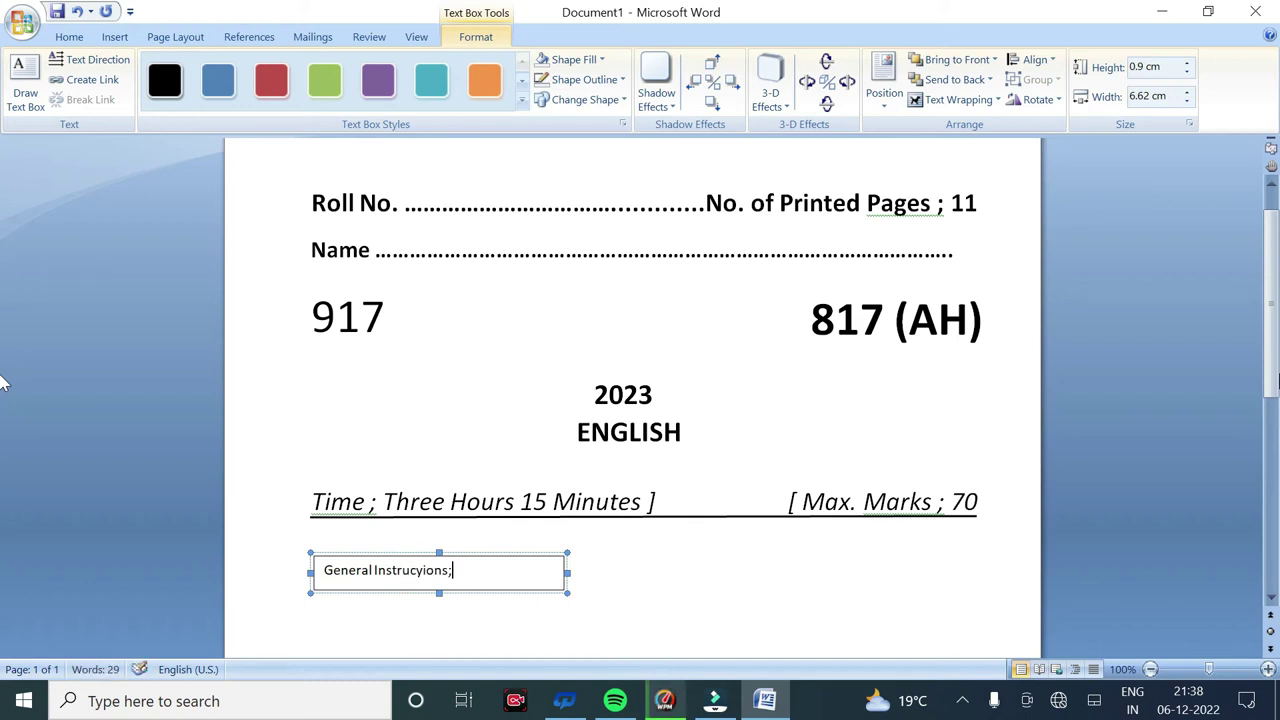
{"action": "triple_click", "coordinate": [490, 572]}
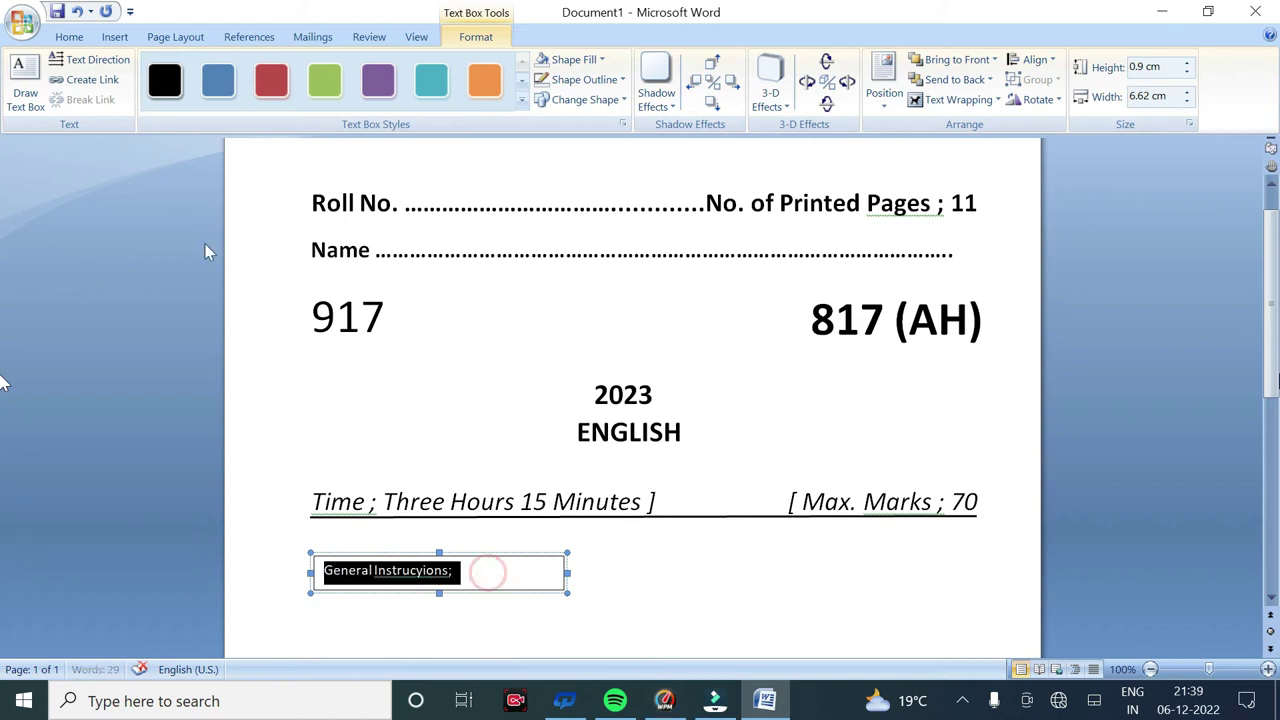
Enlarge the 'General Instrucyions;' heading and make it bold italic.
{"action": "left_click", "coordinate": [69, 37]}
{"action": "left_click", "coordinate": [312, 67]}
{"action": "left_click", "coordinate": [312, 67]}
{"action": "left_click", "coordinate": [312, 67]}
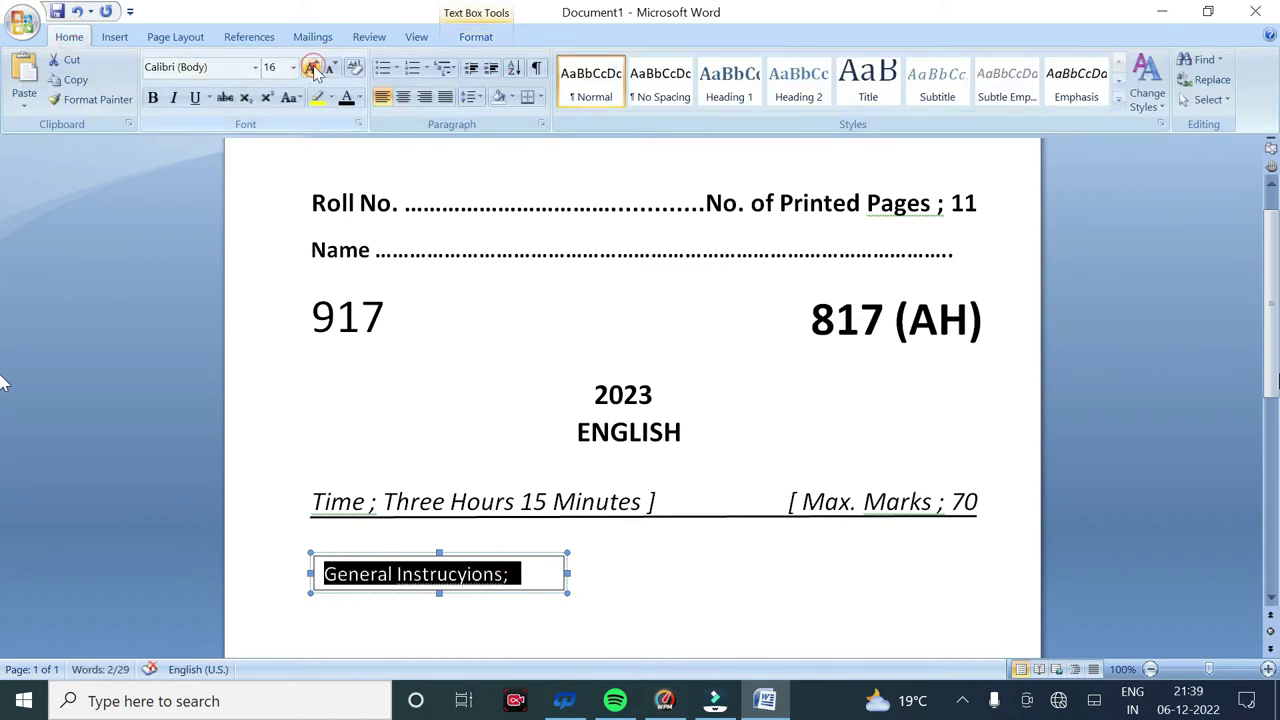
{"action": "left_click", "coordinate": [152, 97]}
{"action": "left_click", "coordinate": [173, 97]}
Remove the border from the heading's text box.
{"action": "left_click", "coordinate": [436, 596]}
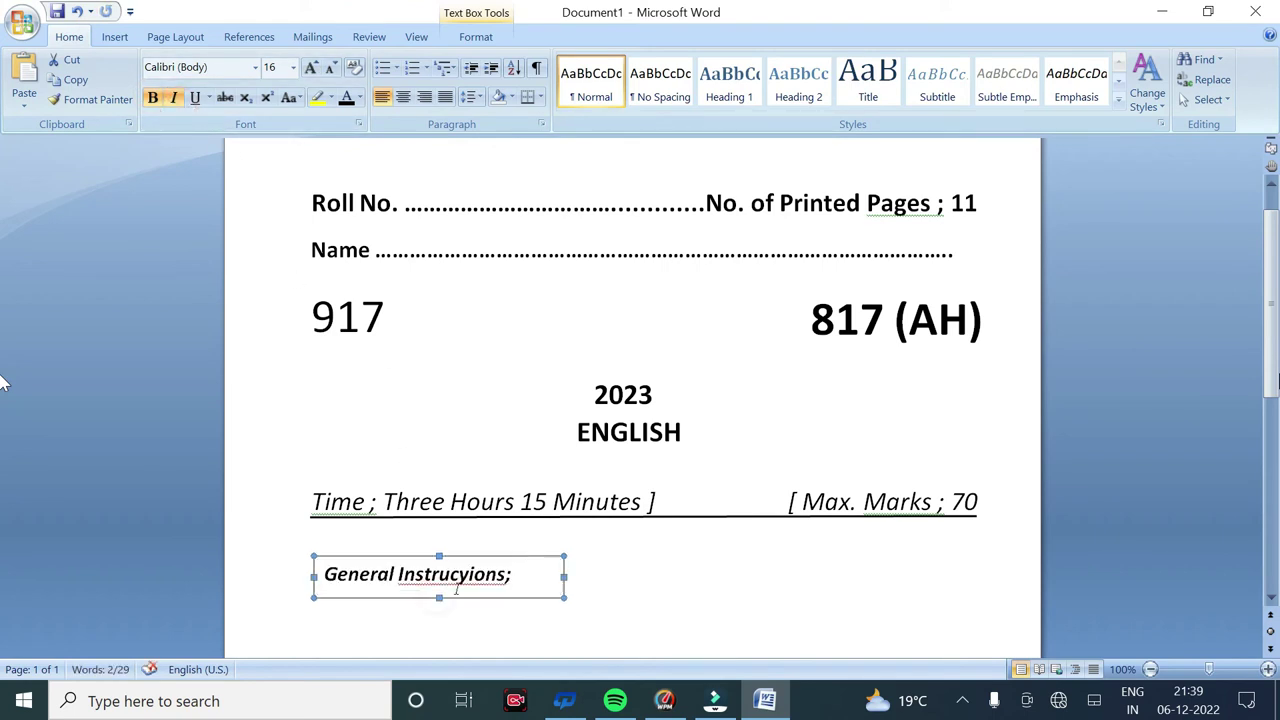
{"action": "left_click", "coordinate": [476, 37]}
{"action": "left_click", "coordinate": [575, 59]}
{"action": "left_click", "coordinate": [585, 79]}
{"action": "left_click", "coordinate": [531, 234]}
Nudge the heading box up to sit just below the Time and Max. Marks line.
{"action": "left_click", "coordinate": [531, 603]}
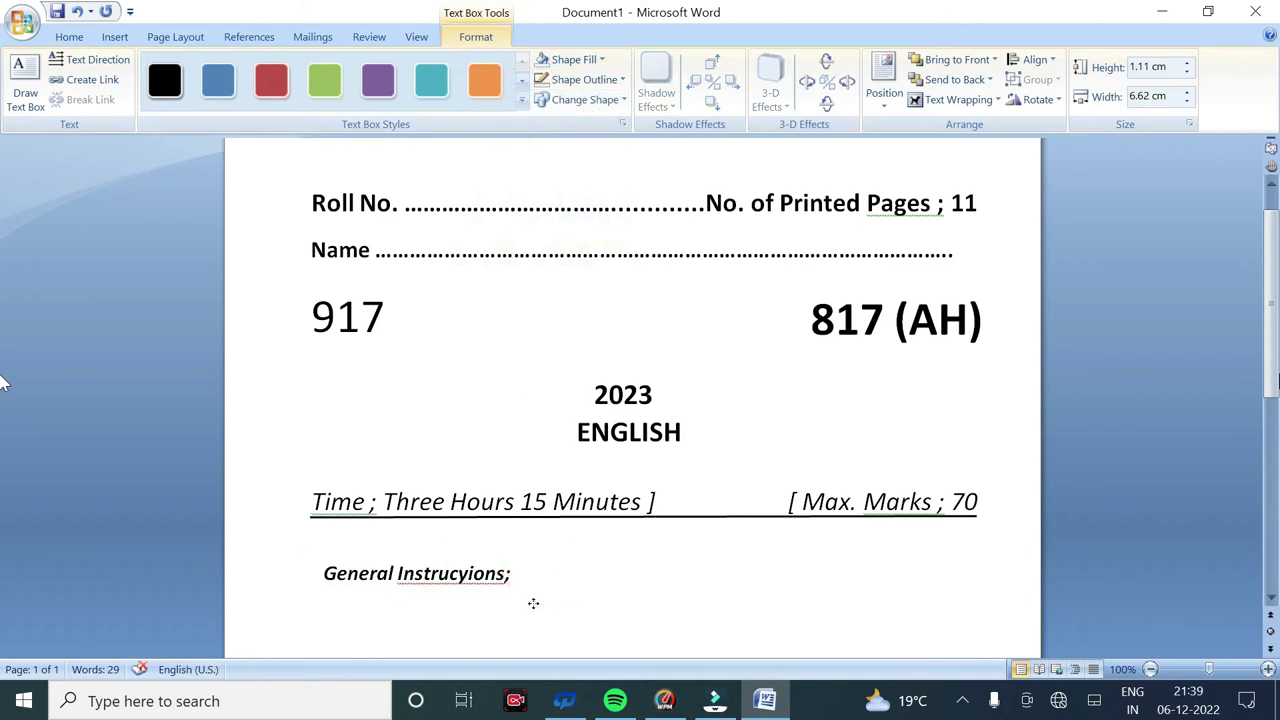
{"action": "key", "text": "Up"}
{"action": "key", "text": "Up"}
{"action": "key", "text": "Up"}
{"action": "key", "text": "Up"}
{"action": "key", "text": "Up"}
{"action": "key", "text": "Up"}
{"action": "key", "text": "Up"}
{"action": "key", "text": "Up"}
{"action": "key", "text": "Up"}
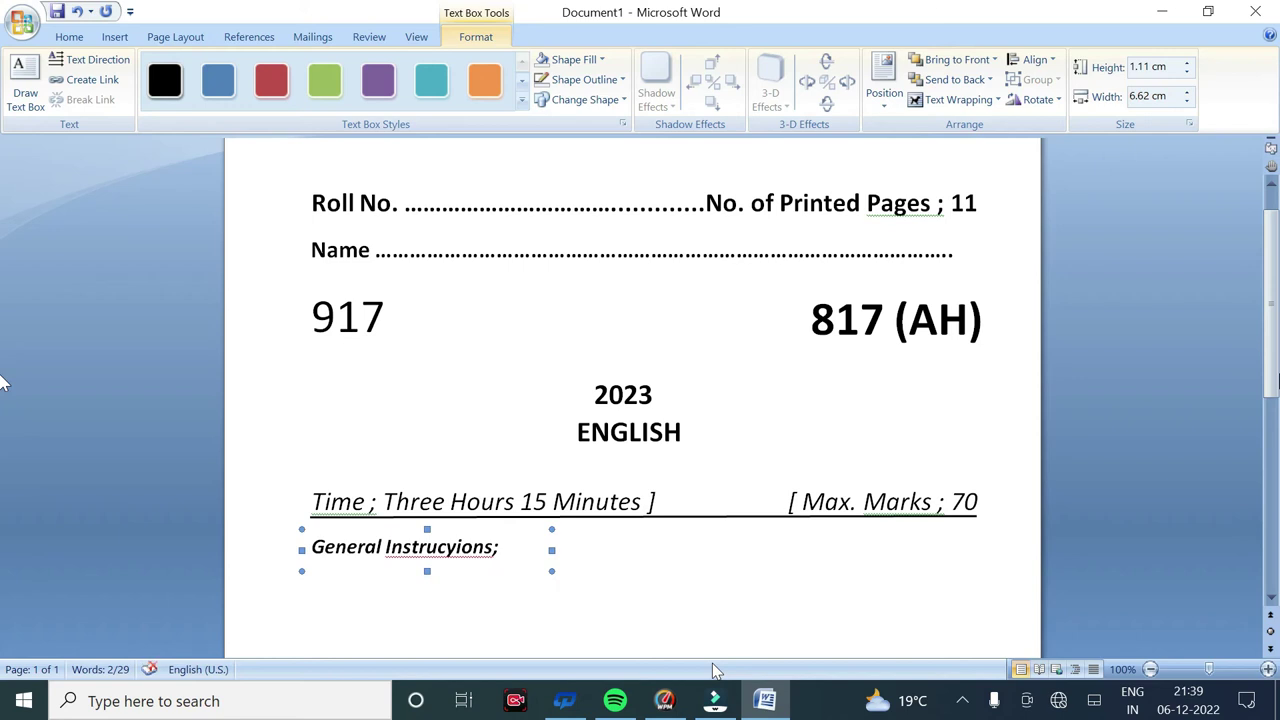
{"action": "left_click", "coordinate": [1166, 543]}
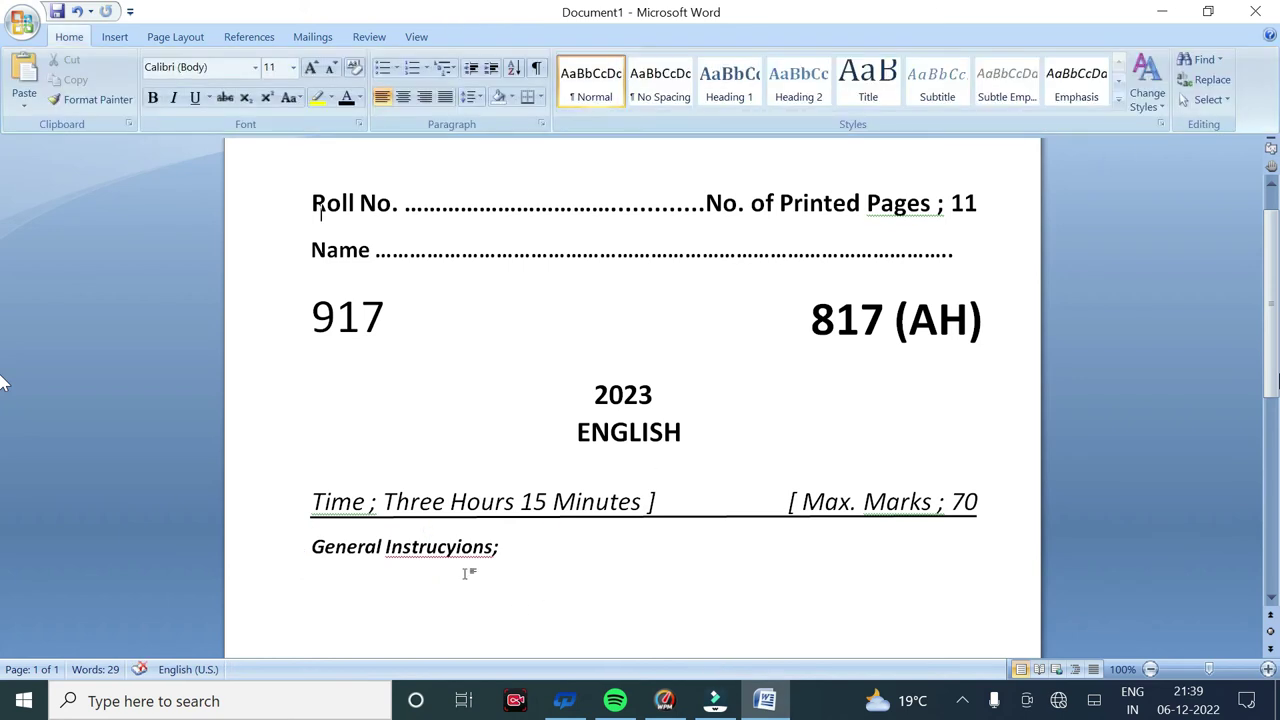
{"action": "scroll", "coordinate": [465, 573], "scroll_direction": "up", "scroll_amount": 1}
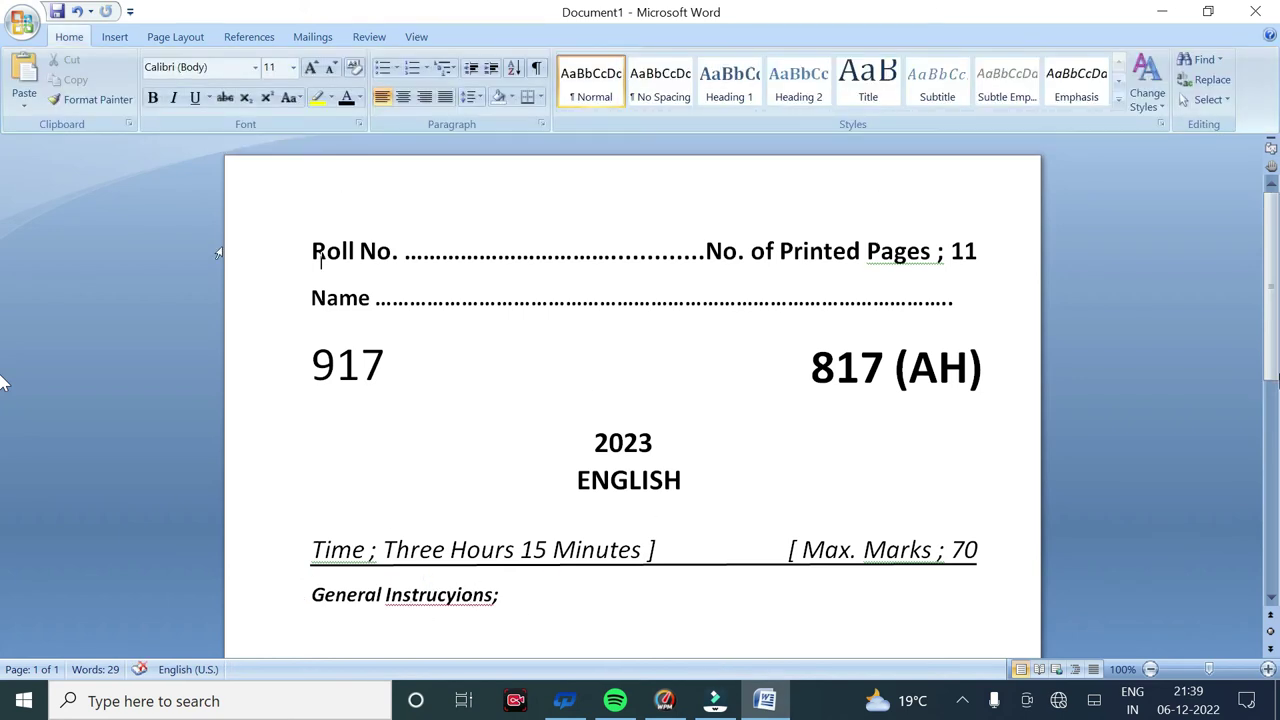
{"action": "left_click", "coordinate": [114, 36]}
Draw a wide borderless text box under the heading reading 'First 15 minuts are allotted to the condidates'.
{"action": "left_click", "coordinate": [270, 75]}
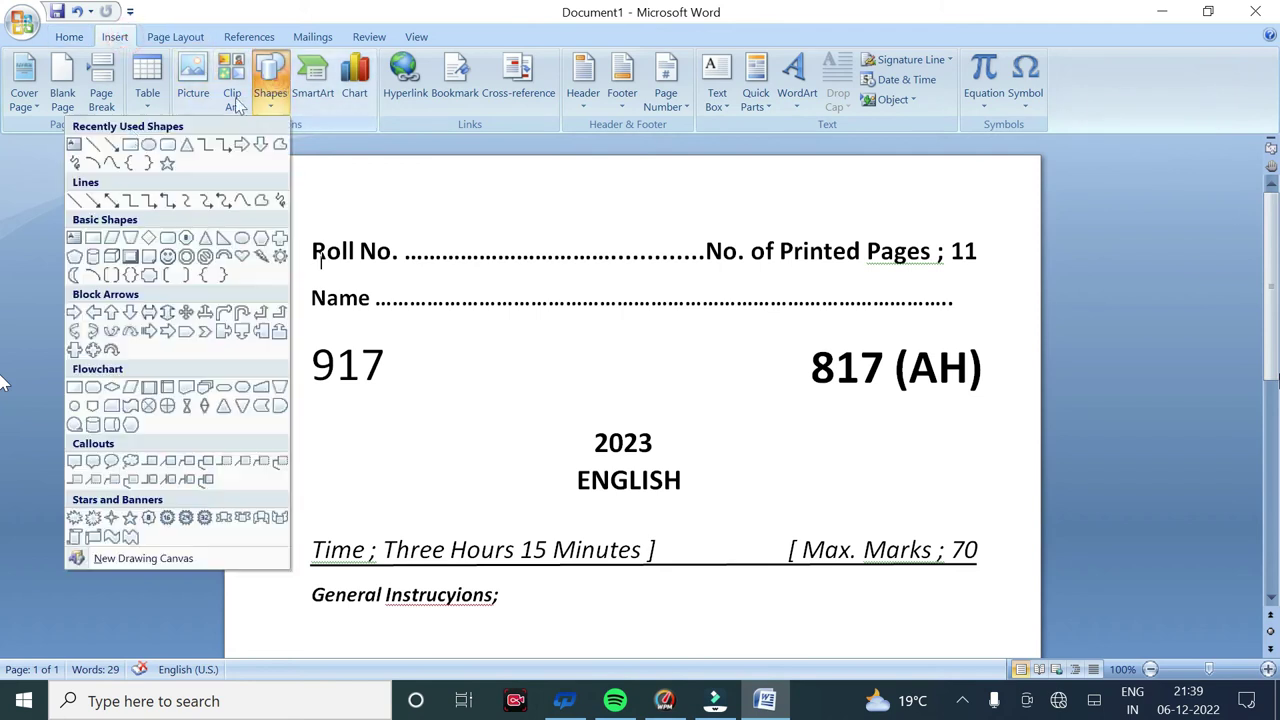
{"action": "left_click", "coordinate": [72, 150]}
{"action": "scroll", "coordinate": [320, 360], "scroll_direction": "down", "scroll_amount": 1}
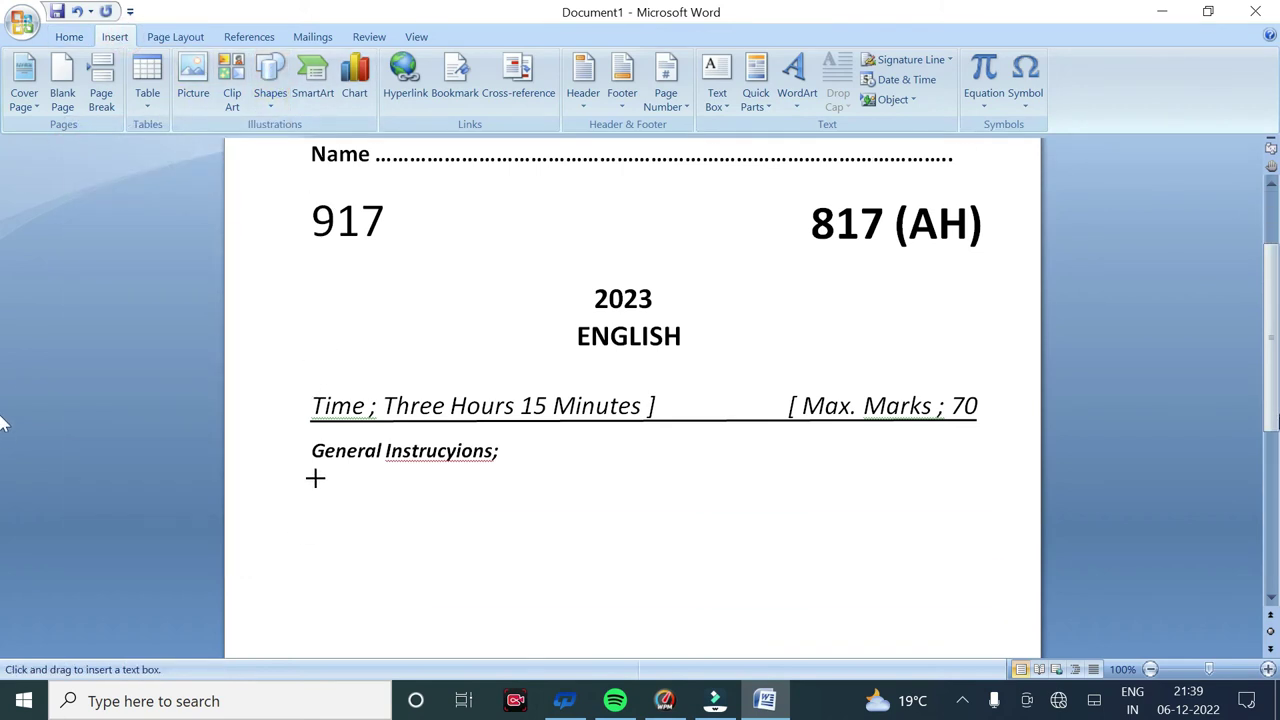
{"action": "left_click_drag", "start_coordinate": [312, 474], "coordinate": [988, 568]}
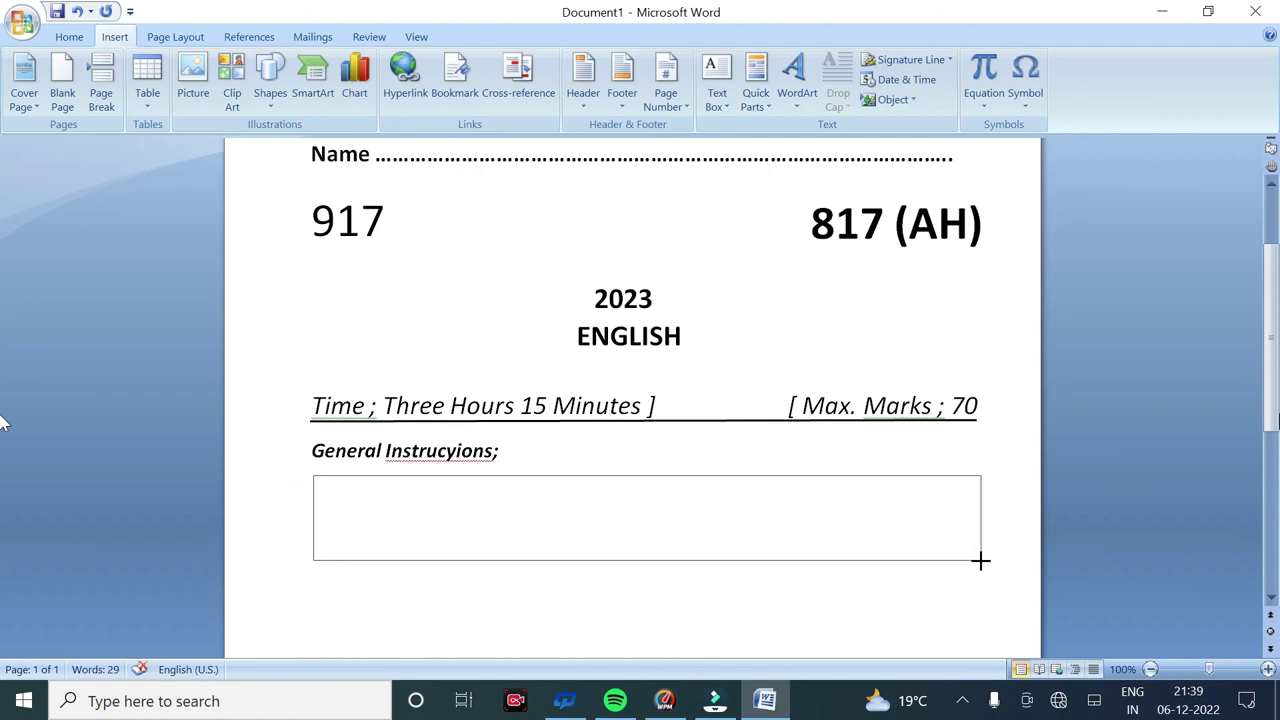
{"action": "left_click", "coordinate": [586, 80]}
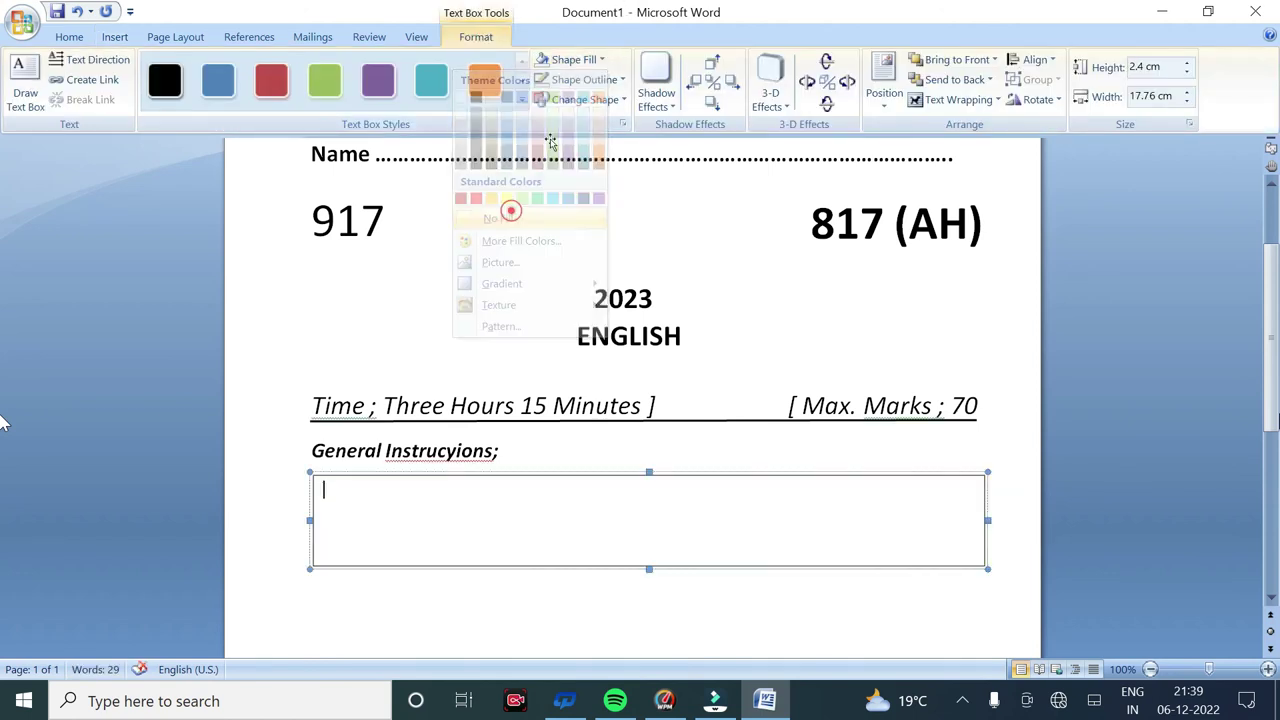
{"action": "left_click", "coordinate": [525, 238]}
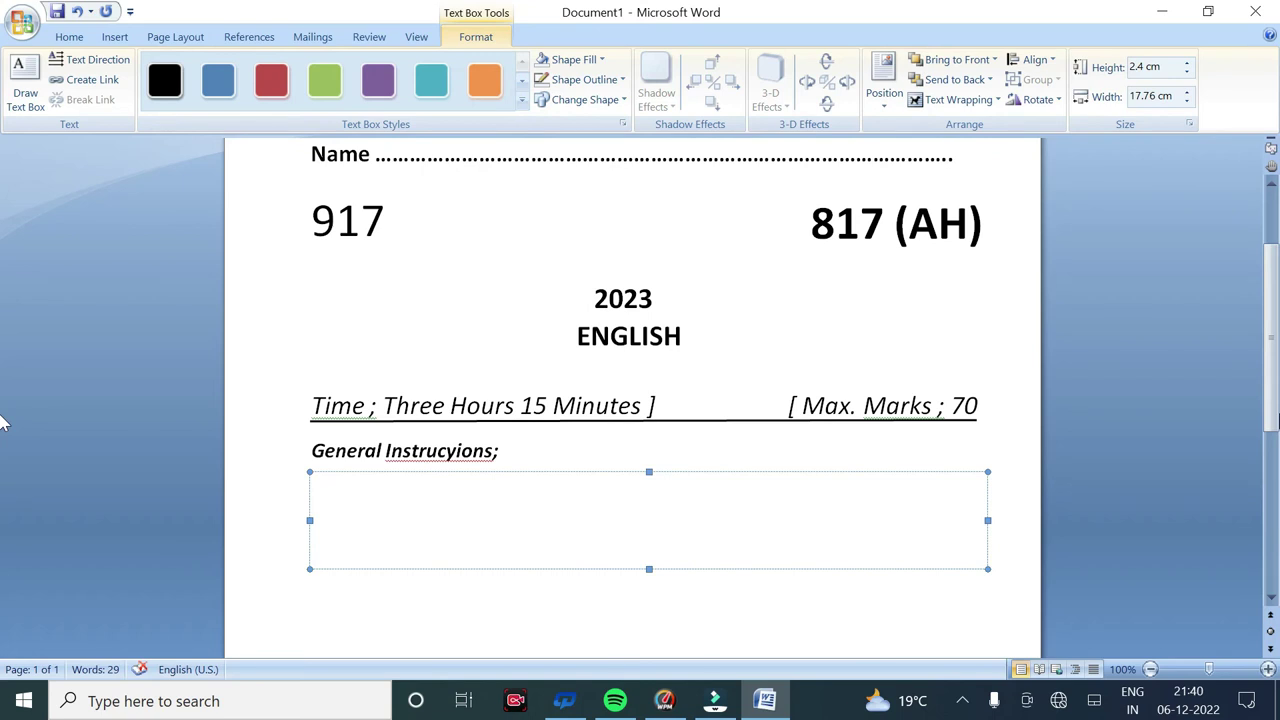
{"action": "key", "text": "BackSpace"}
{"action": "key", "text": "BackSpace"}
{"action": "key", "text": "BackSpace"}
{"action": "key", "text": "BackSpace"}
{"action": "type", "text": "F"}
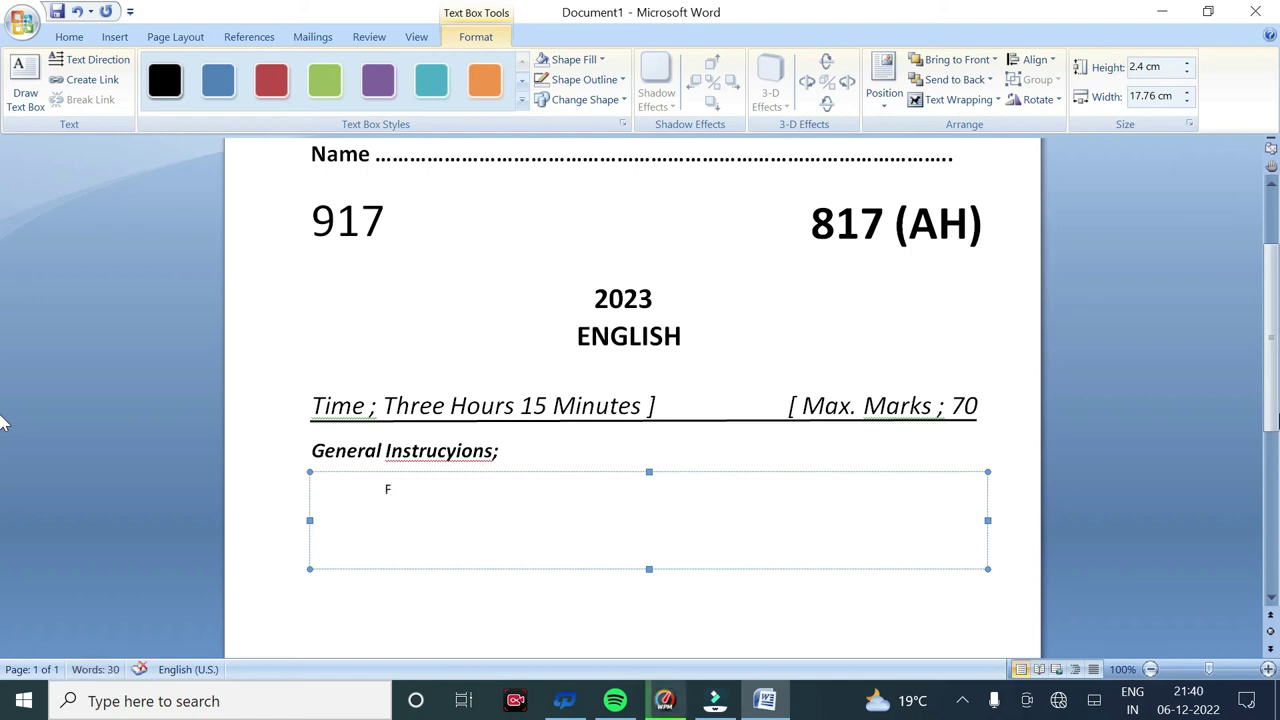
{"action": "type", "text": "irst"}
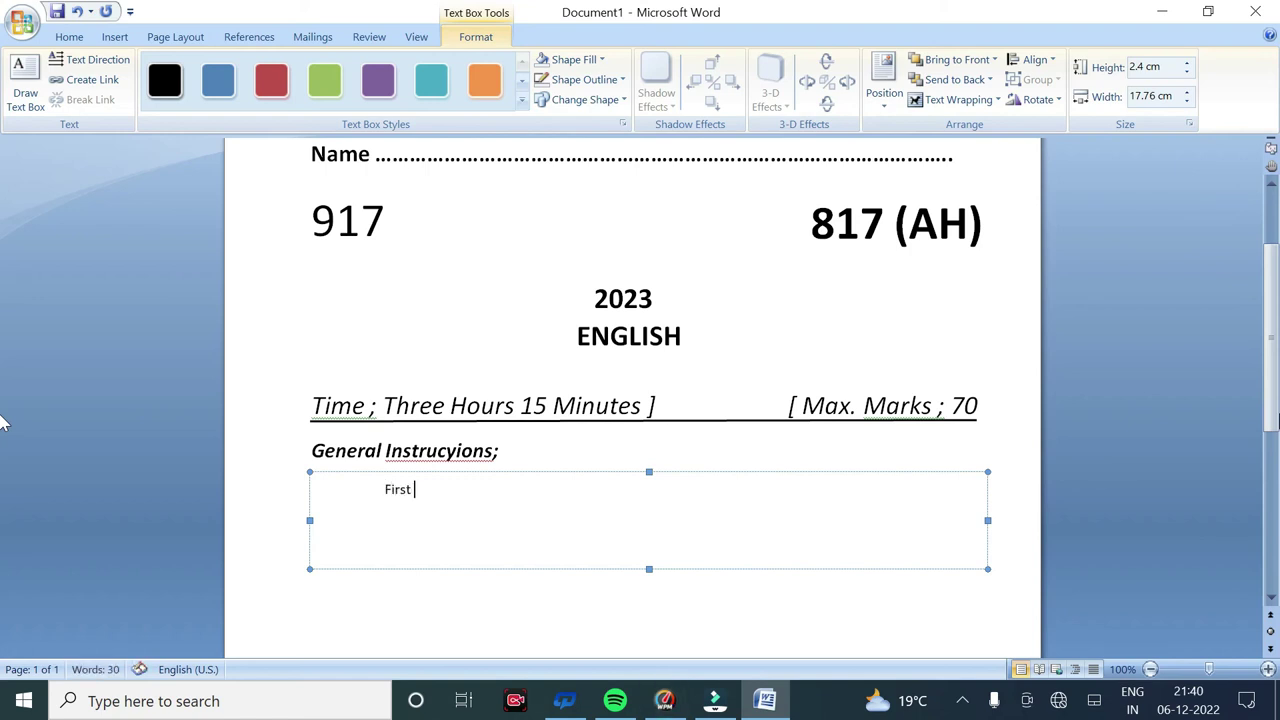
{"action": "type", "text": " 15 minuts "}
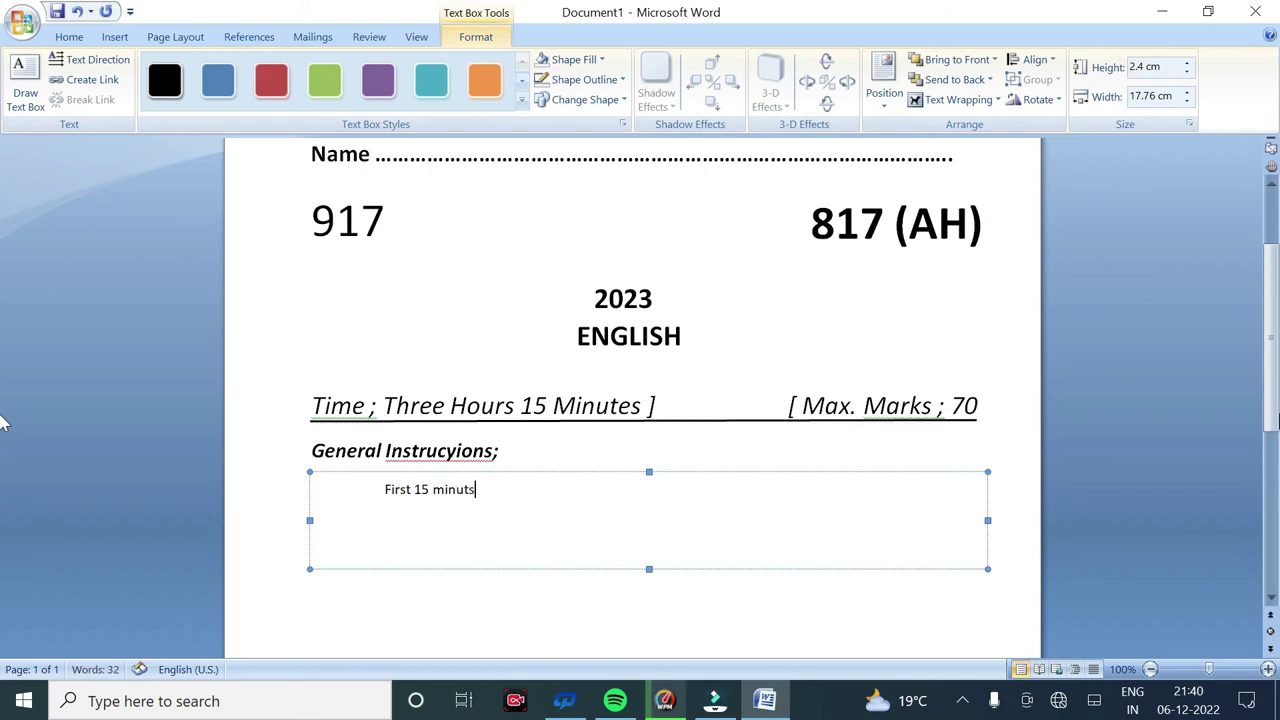
{"action": "type", "text": "are"}
{"action": "type", "text": " allo"}
{"action": "type", "text": "tted to the condidat"}
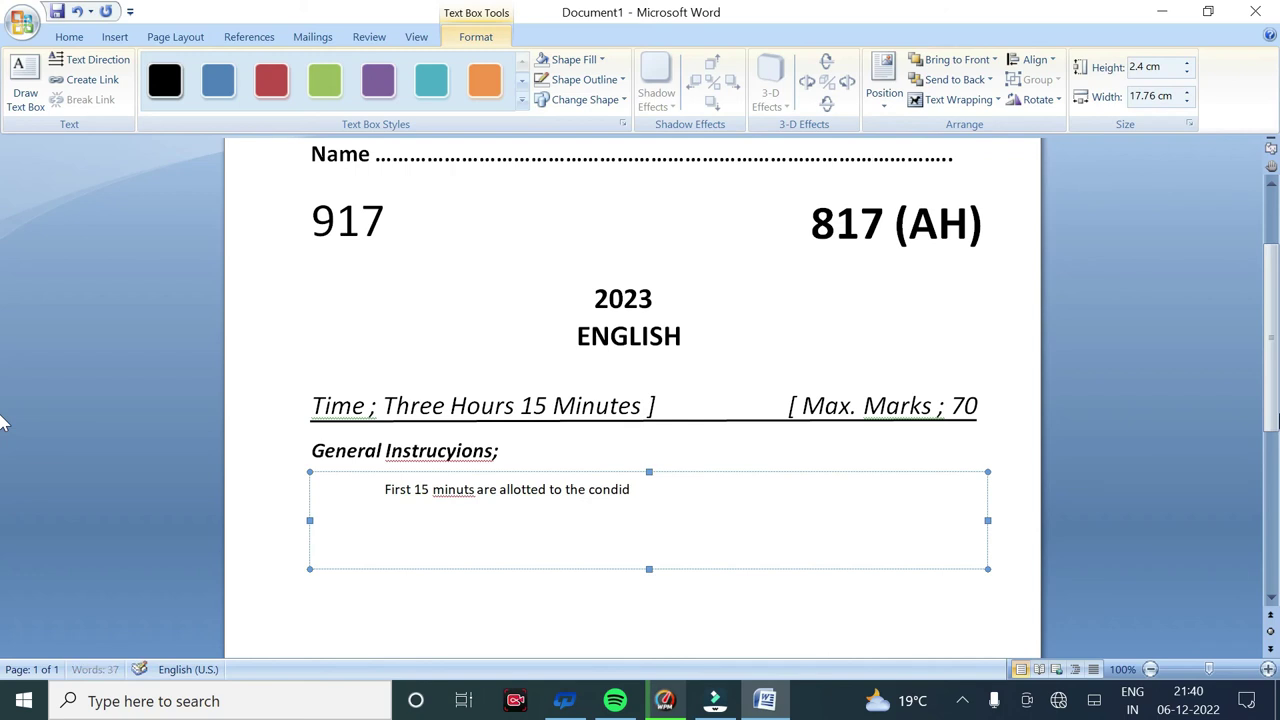
{"action": "type", "text": "es"}
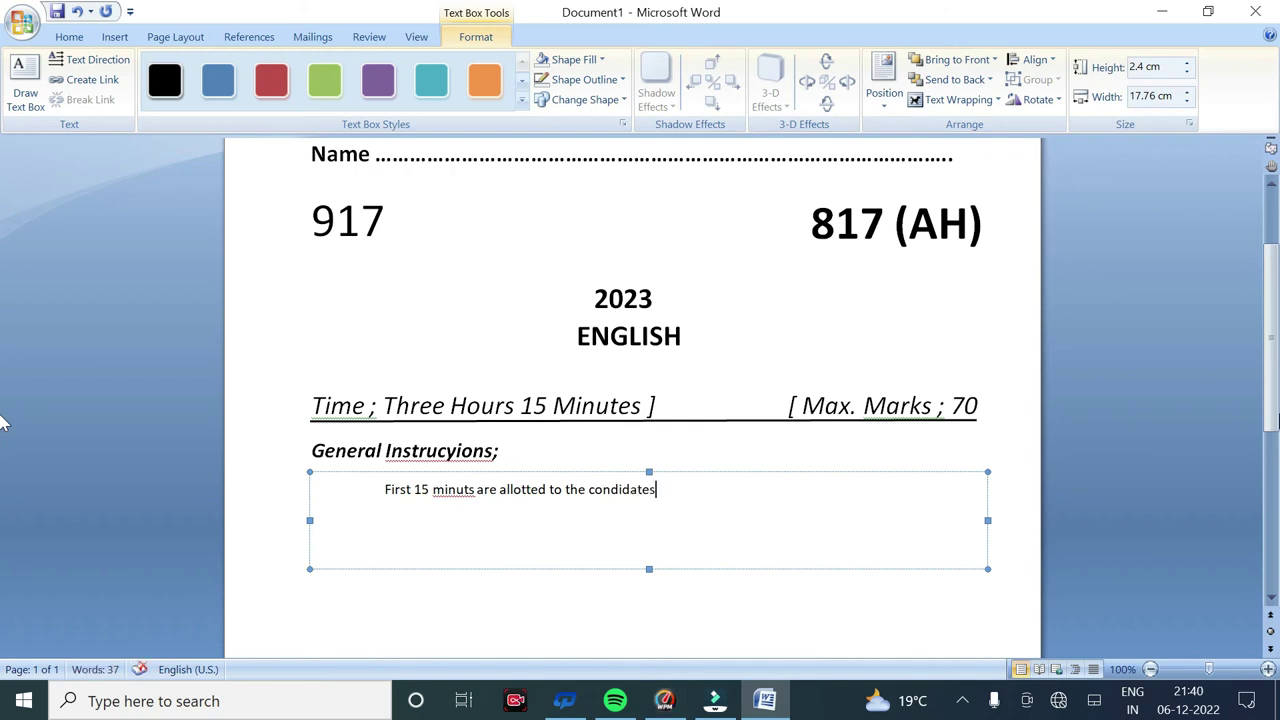
{"action": "key", "text": "ctrl+a"}
Resize the first instruction's text to 18 pt.
{"action": "left_click", "coordinate": [69, 36]}
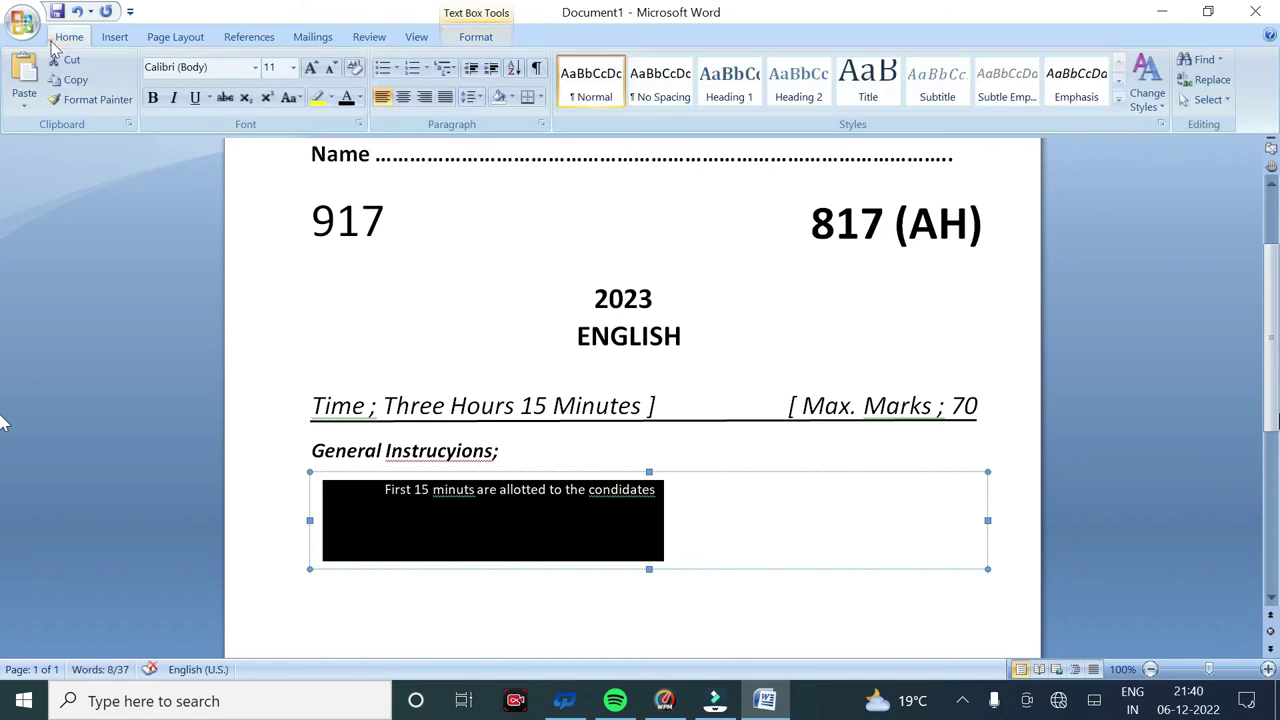
{"action": "left_click", "coordinate": [311, 67]}
{"action": "left_click", "coordinate": [311, 67]}
{"action": "left_click", "coordinate": [311, 67]}
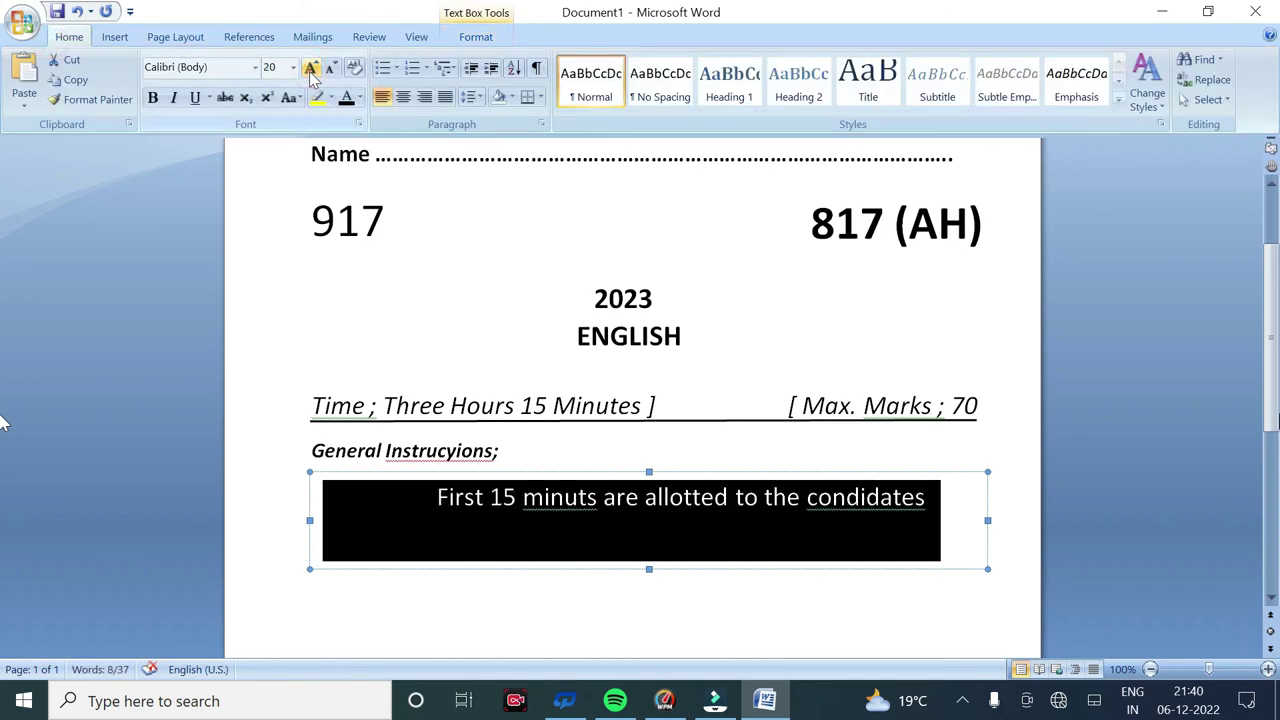
{"action": "left_click", "coordinate": [331, 68]}
{"action": "left_click", "coordinate": [425, 497]}
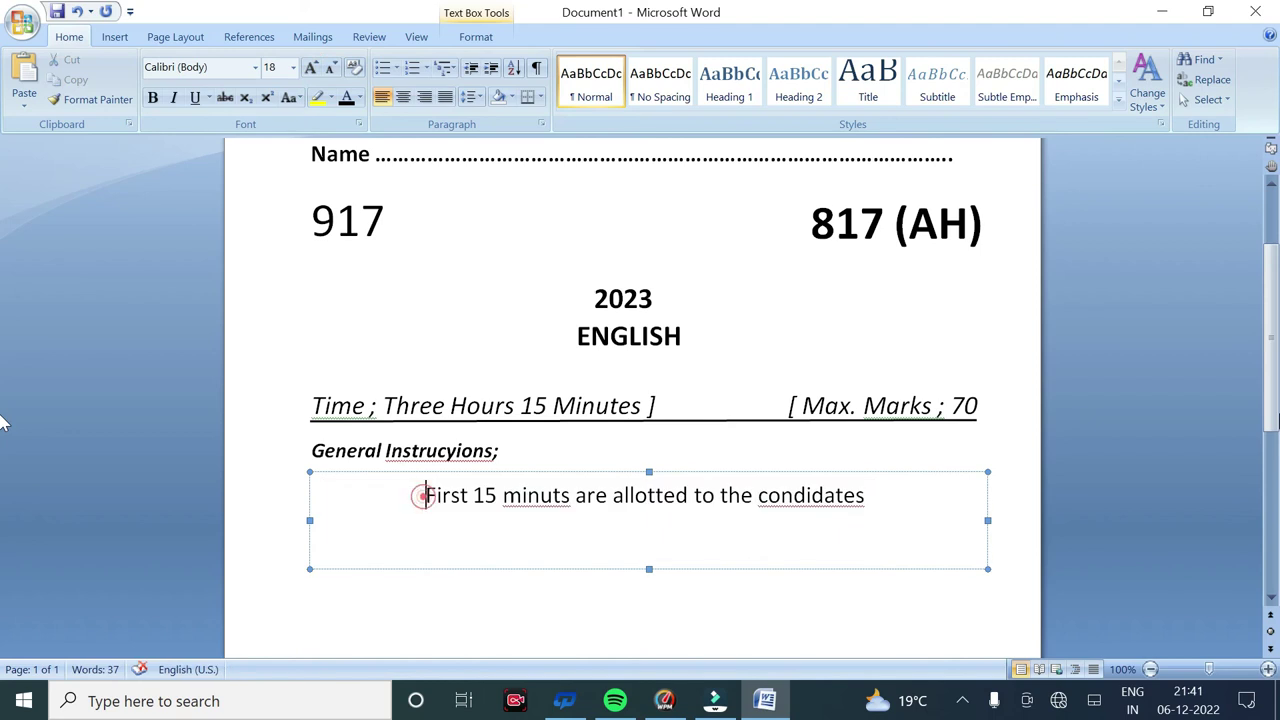
{"action": "key", "text": "ctrl+a"}
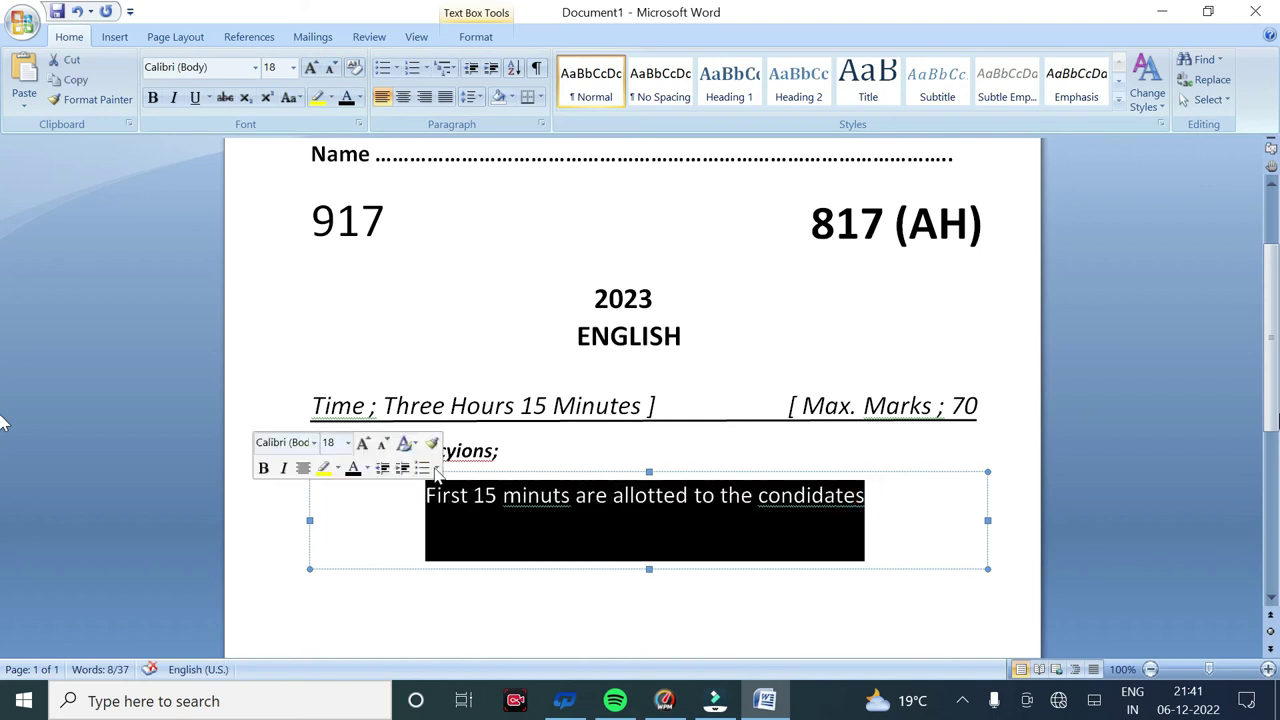
{"action": "left_click", "coordinate": [424, 497]}
Add an indented second line reading 'For reading the question paper'.
{"action": "left_click", "coordinate": [860, 500]}
{"action": "key", "text": "Return"}
{"action": "key", "text": "Tab"}
{"action": "key", "text": "Tab"}
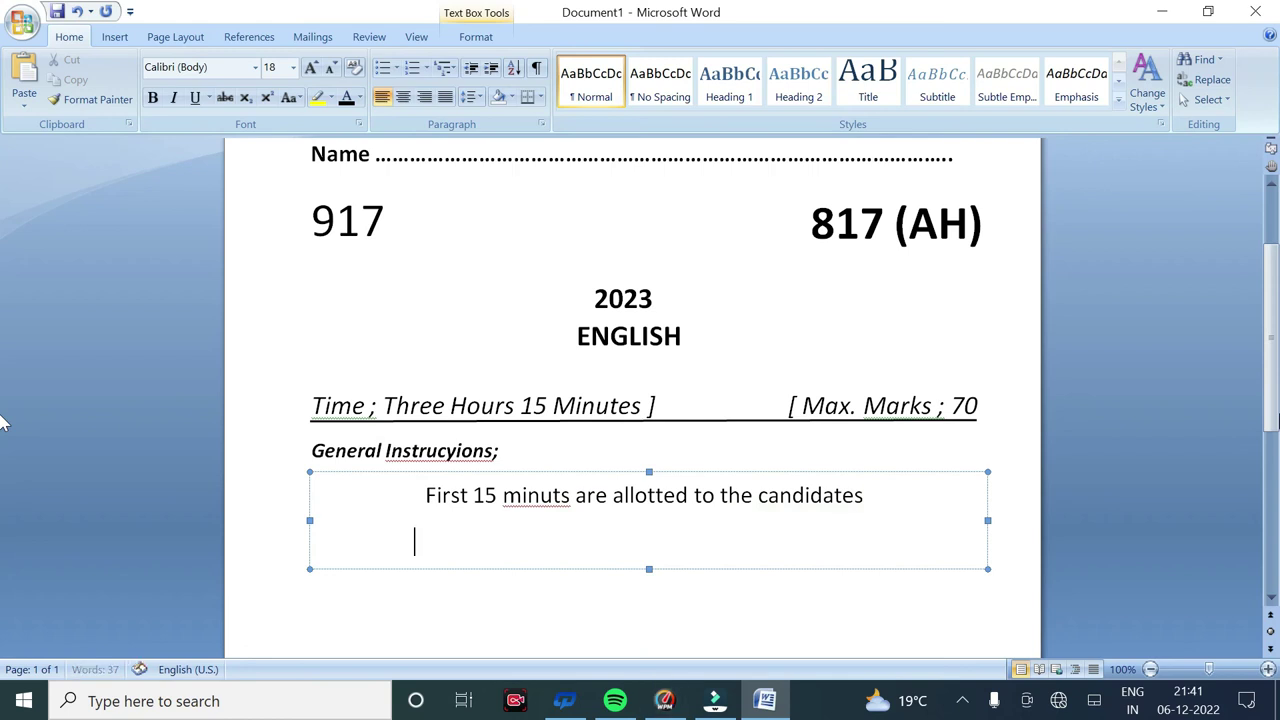
{"action": "type", "text": "Fp"}
{"action": "key", "text": "BackSpace"}
{"action": "type", "text": "or reading the questio"}
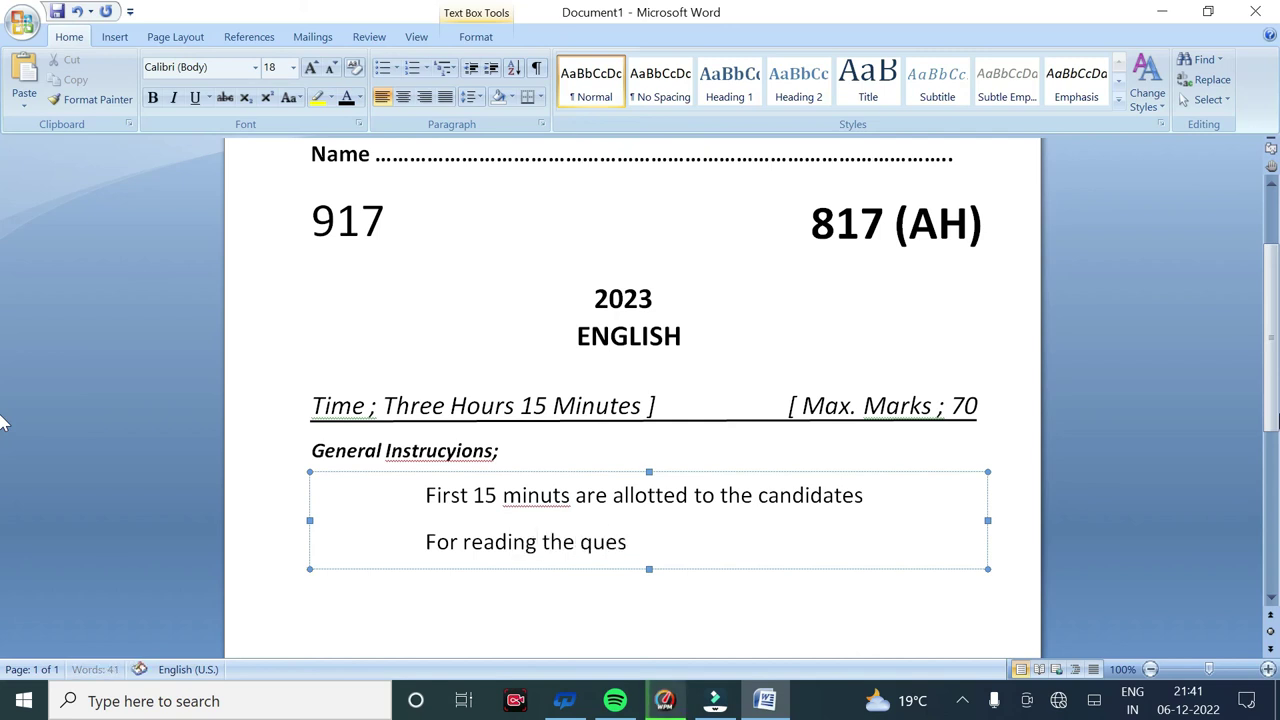
{"action": "type", "text": "n paper"}
{"action": "key", "text": "ctrl+a"}
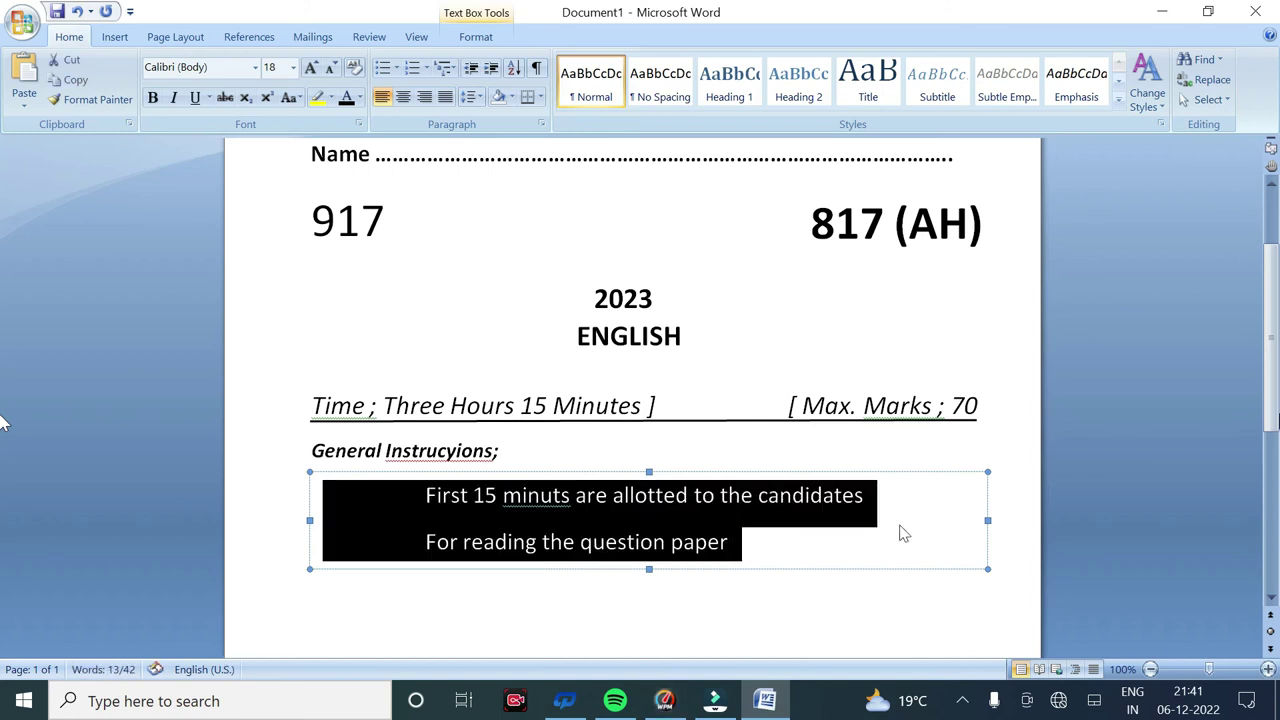
Italicise the instruction text.
{"action": "left_click", "coordinate": [173, 97]}
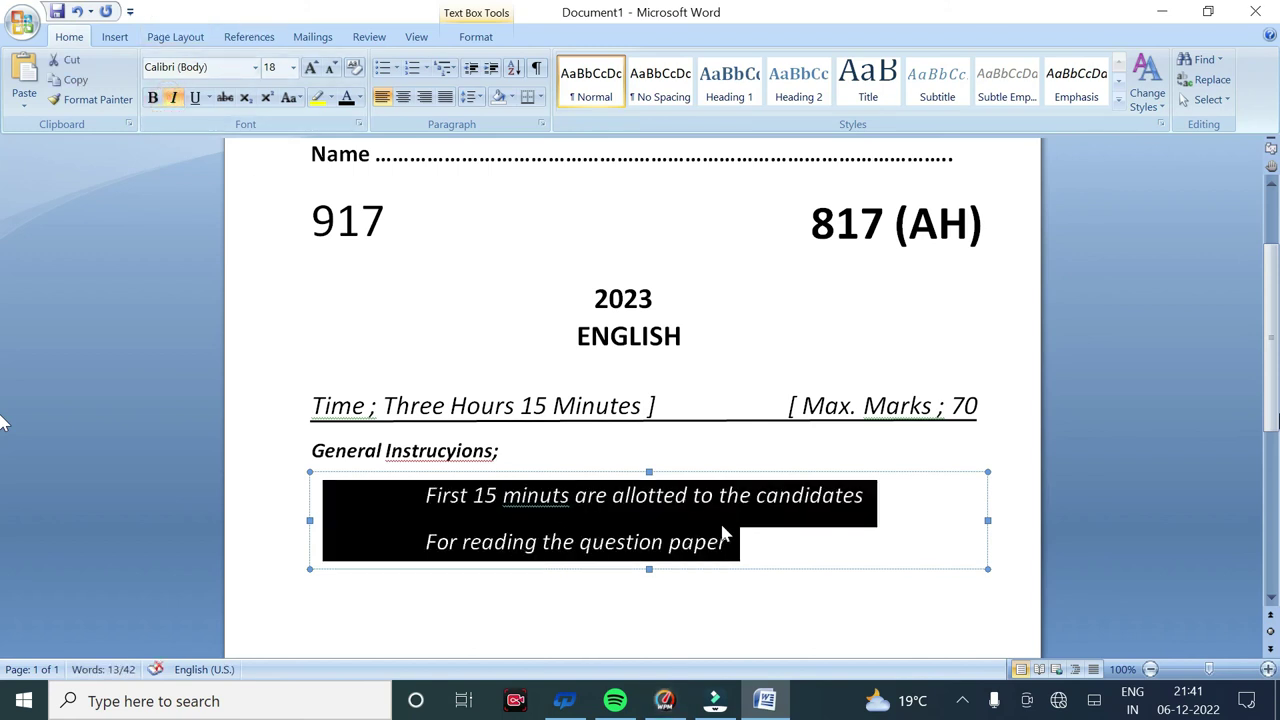
{"action": "left_click", "coordinate": [747, 536]}
{"action": "left_click", "coordinate": [420, 495]}
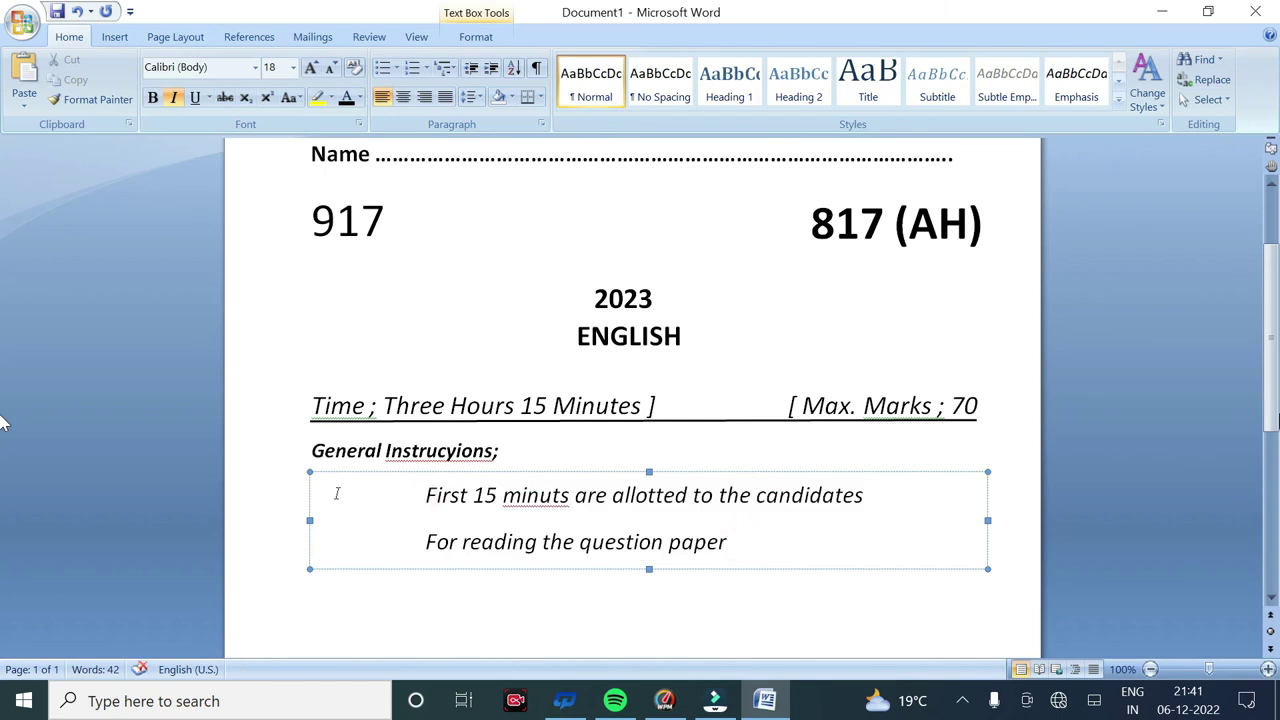
{"action": "left_click", "coordinate": [748, 537], "text": "shift"}
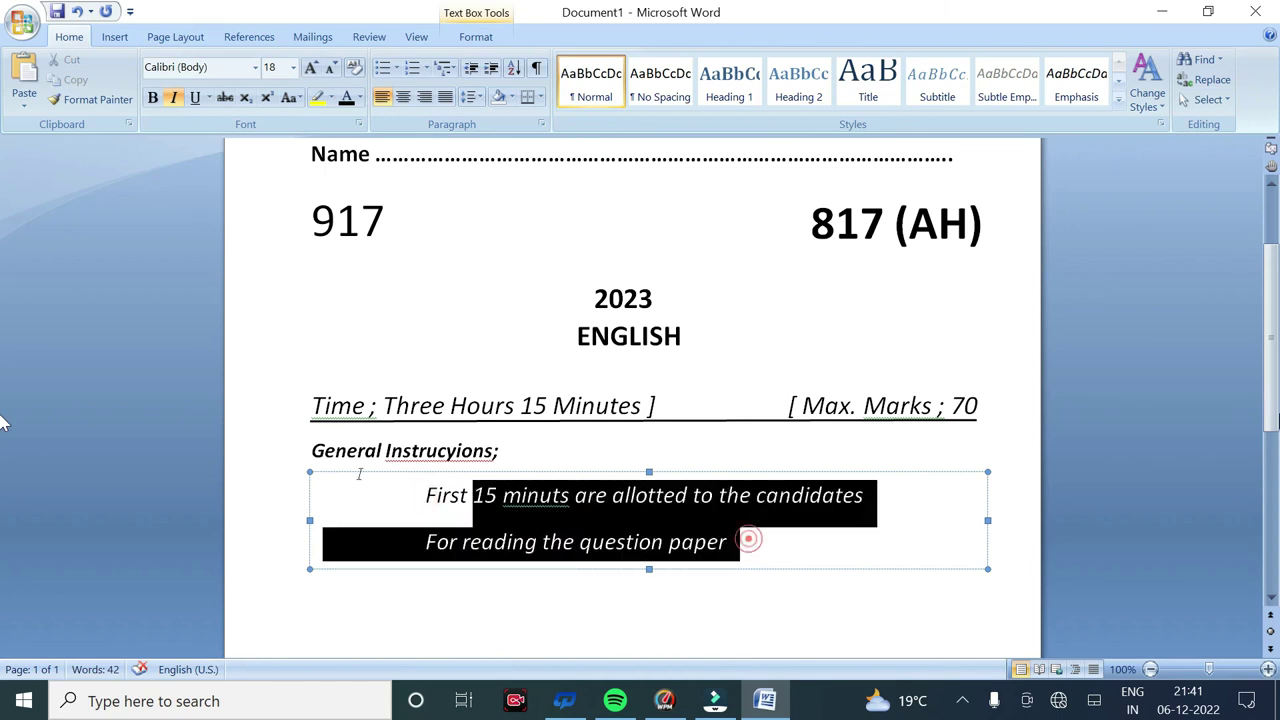
Number the first instruction with roman numeral 'i.', removing the 'ii.' from the second line.
{"action": "left_click", "coordinate": [396, 68]}
{"action": "left_click", "coordinate": [425, 68]}
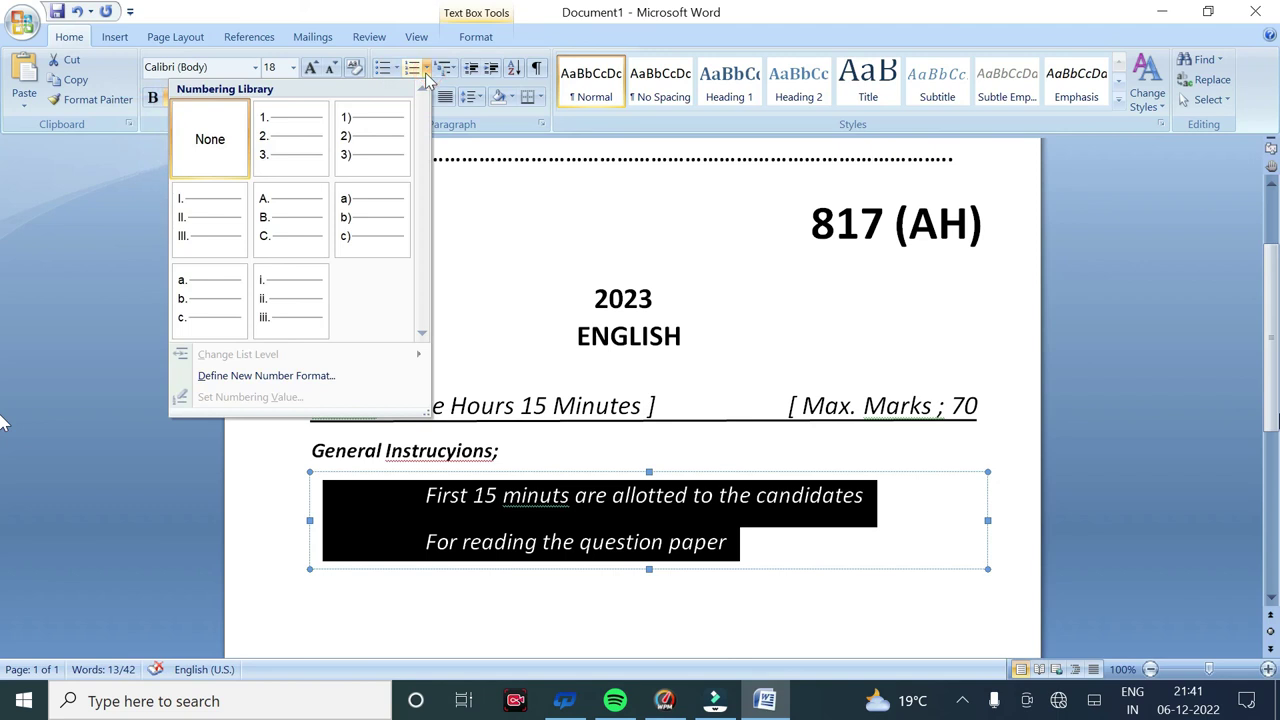
{"action": "left_click", "coordinate": [283, 300]}
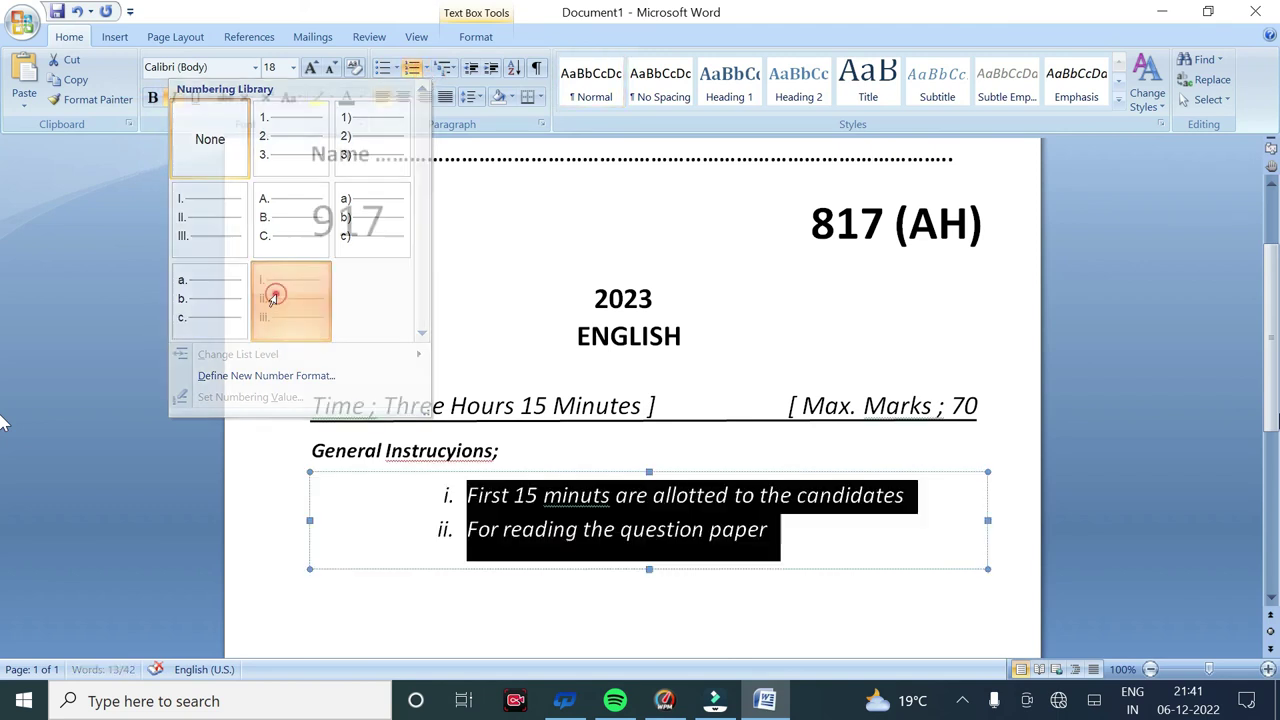
{"action": "left_click", "coordinate": [445, 495]}
{"action": "left_click", "coordinate": [451, 536]}
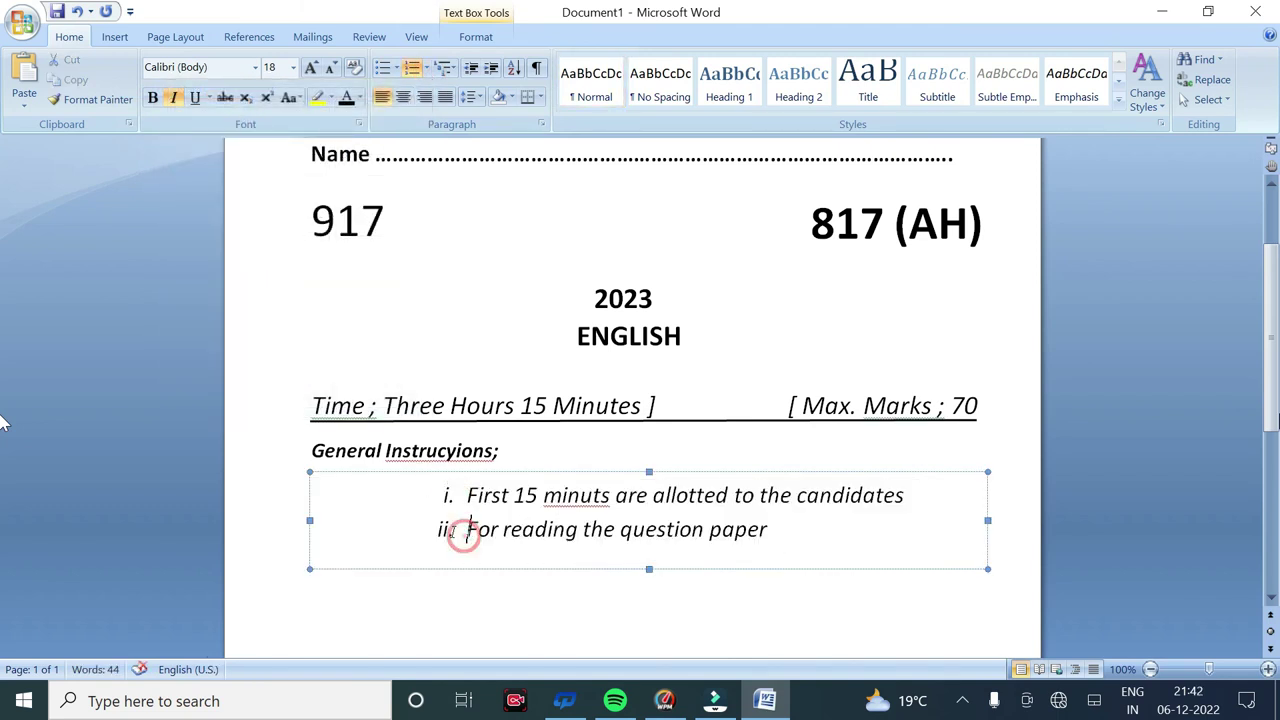
{"action": "key", "text": "BackSpace"}
{"action": "left_click", "coordinate": [443, 495]}
{"action": "left_click", "coordinate": [441, 495]}
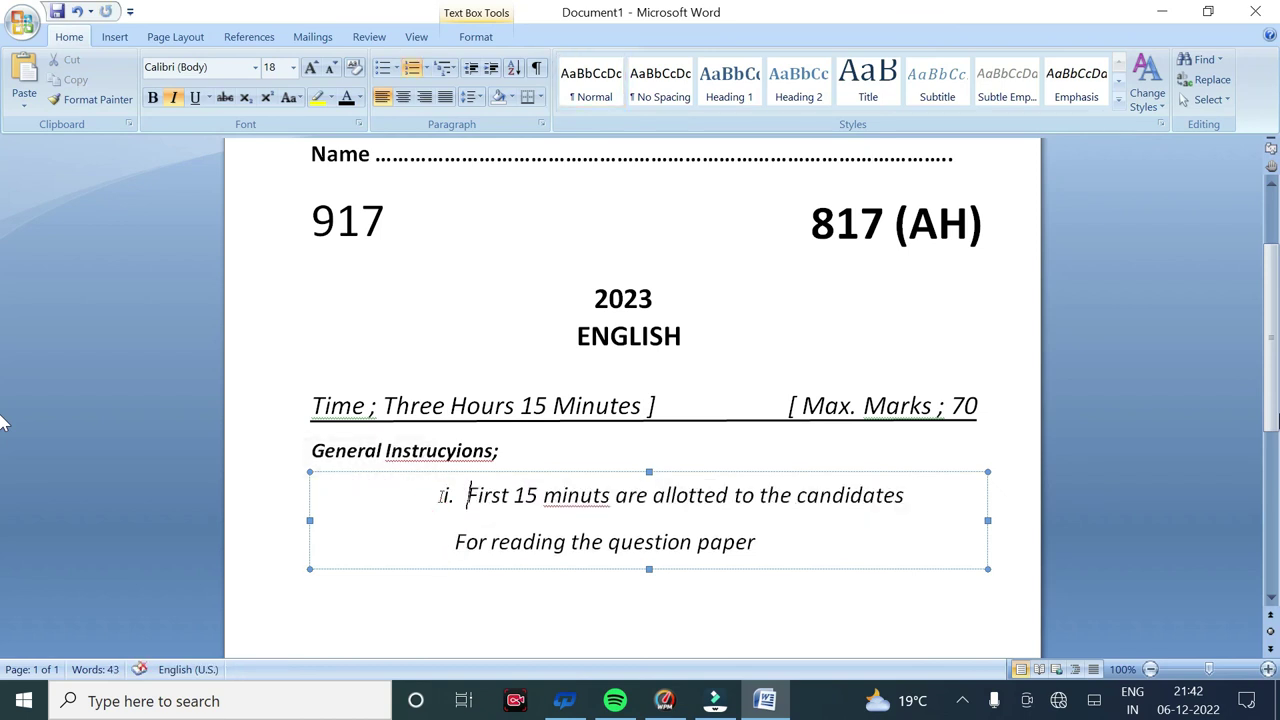
{"action": "left_click", "coordinate": [445, 495]}
{"action": "left_click", "coordinate": [421, 508]}
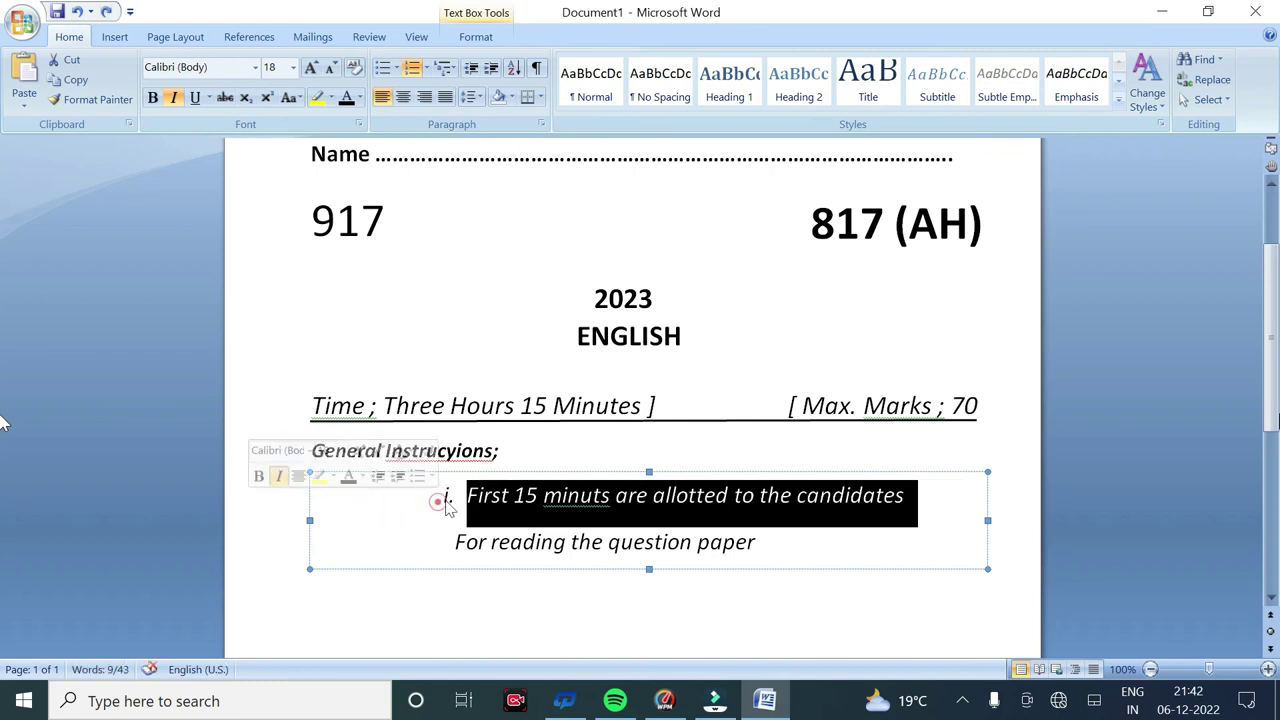
Shift the instruction text box left to line up under the heading.
{"action": "left_click", "coordinate": [462, 569]}
{"action": "key", "text": "Left"}
{"action": "key", "text": "Left"}
{"action": "key", "text": "Left"}
{"action": "key", "text": "Left"}
{"action": "key", "text": "Left"}
{"action": "key", "text": "Left"}
{"action": "key", "text": "Left"}
{"action": "key", "text": "Left"}
{"action": "key", "text": "Left"}
{"action": "key", "text": "Left"}
{"action": "key", "text": "Left"}
{"action": "key", "text": "Left"}
{"action": "key", "text": "Left"}
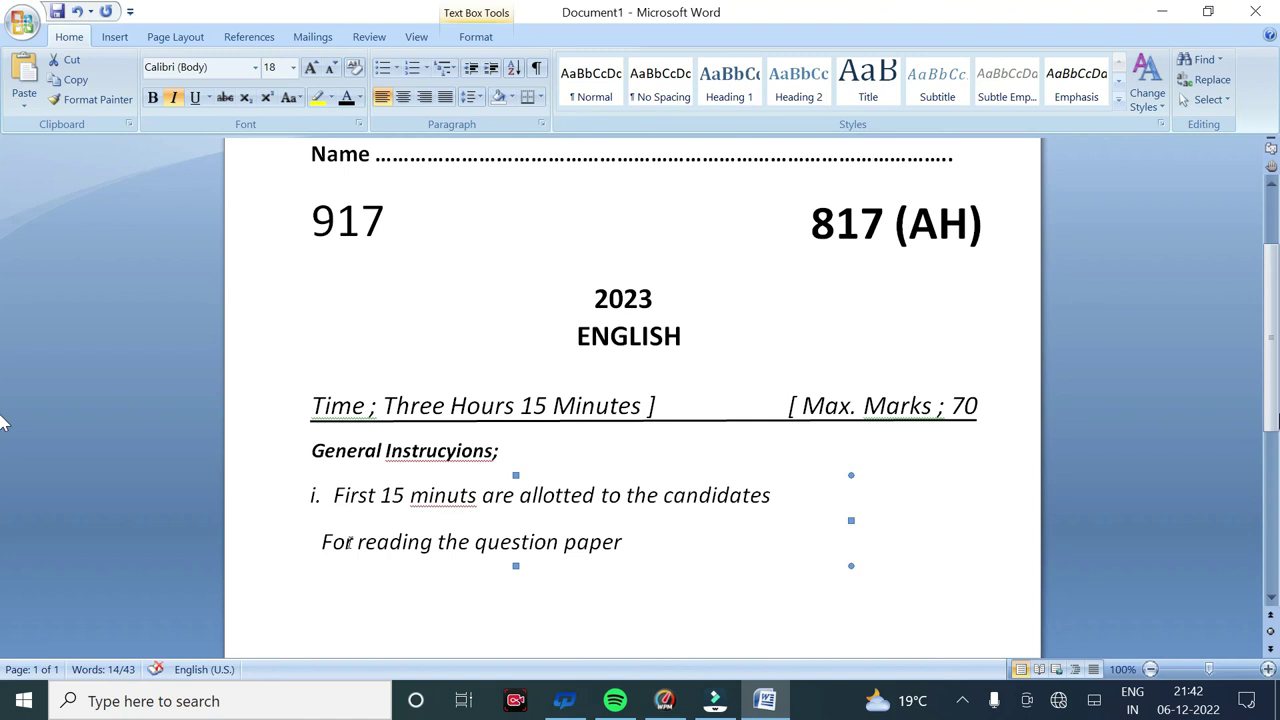
{"action": "left_click", "coordinate": [777, 499]}
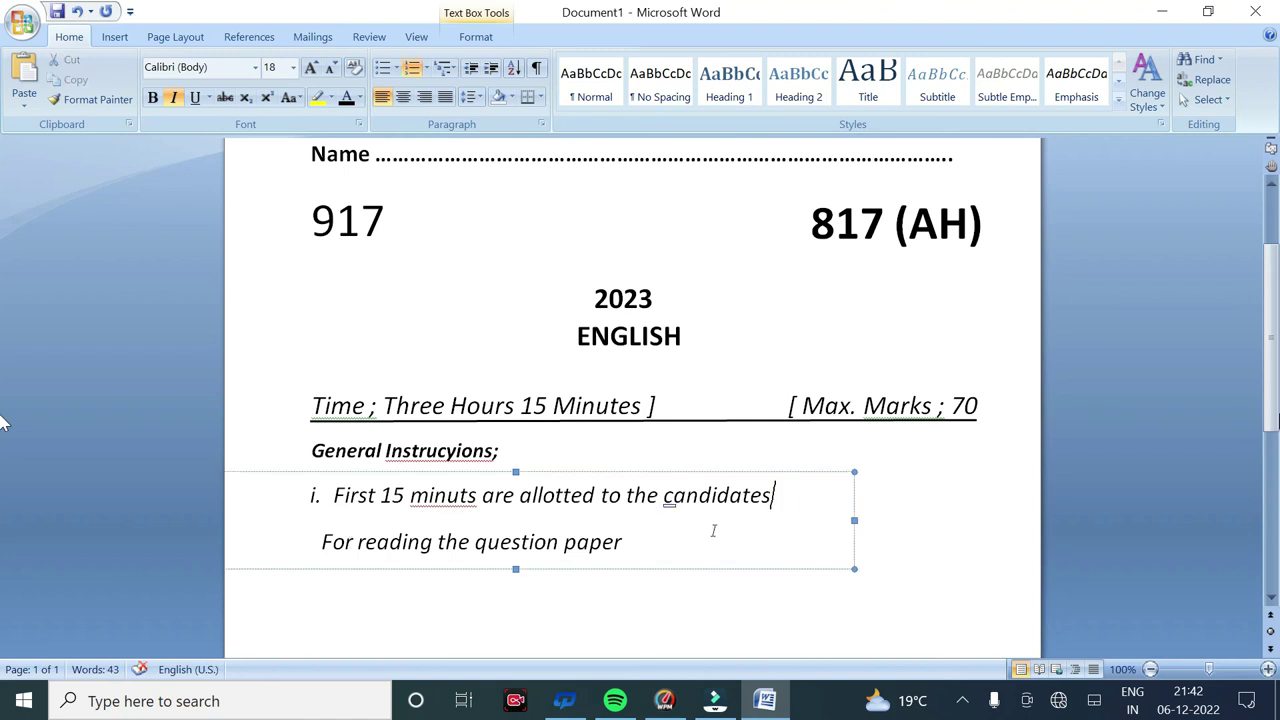